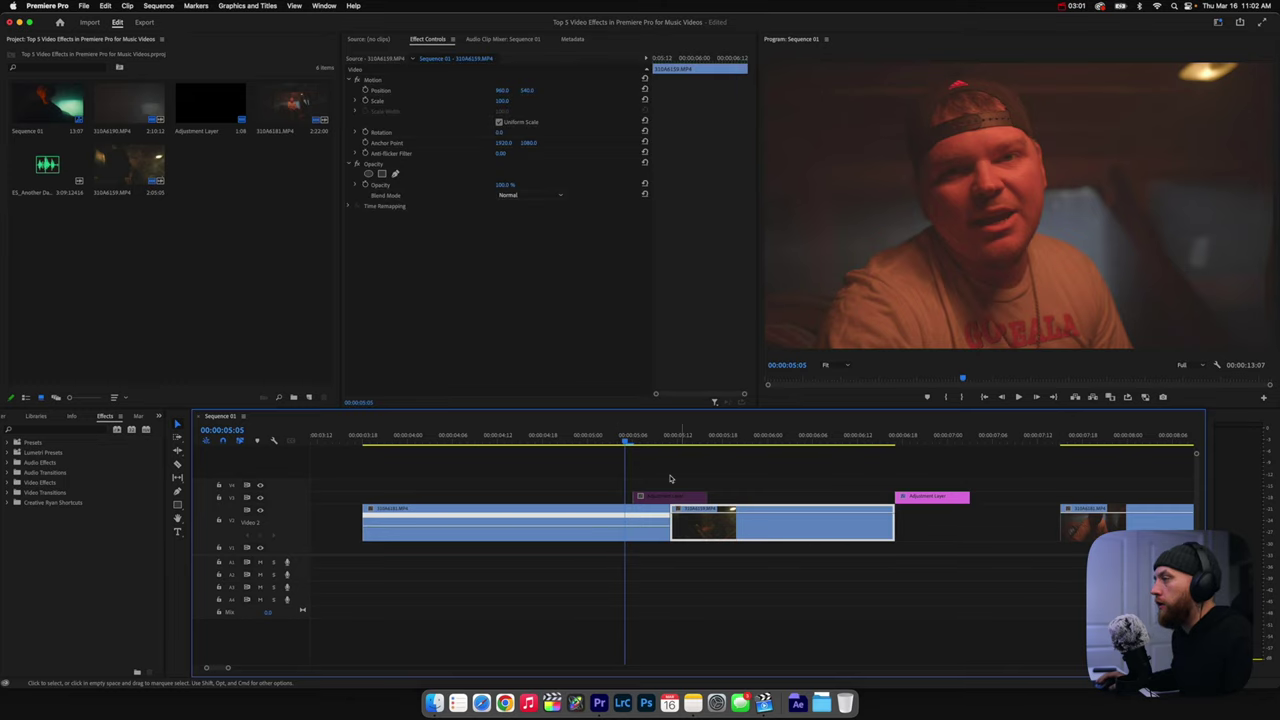
- Review the frames around the cut and create a new adjustment layer with default settings
{"action": "key", "text": "l"}
{"action": "key", "text": "j"}
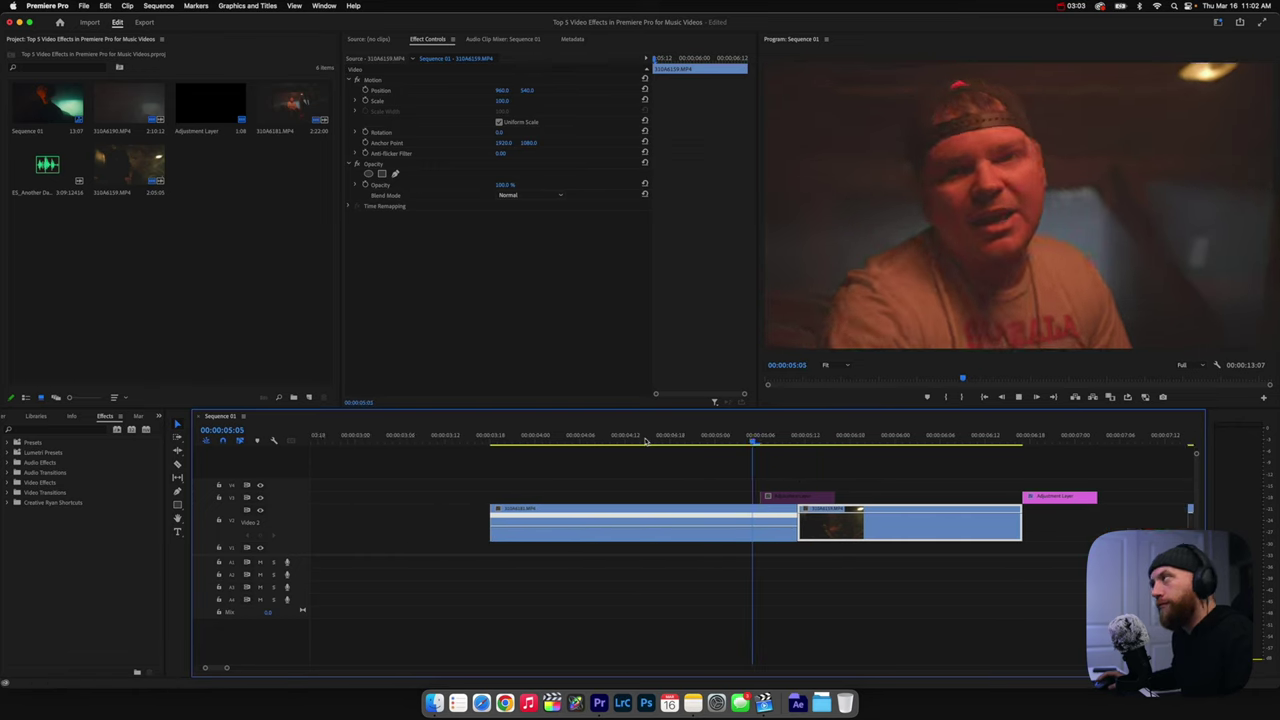
{"action": "key", "text": "l"}
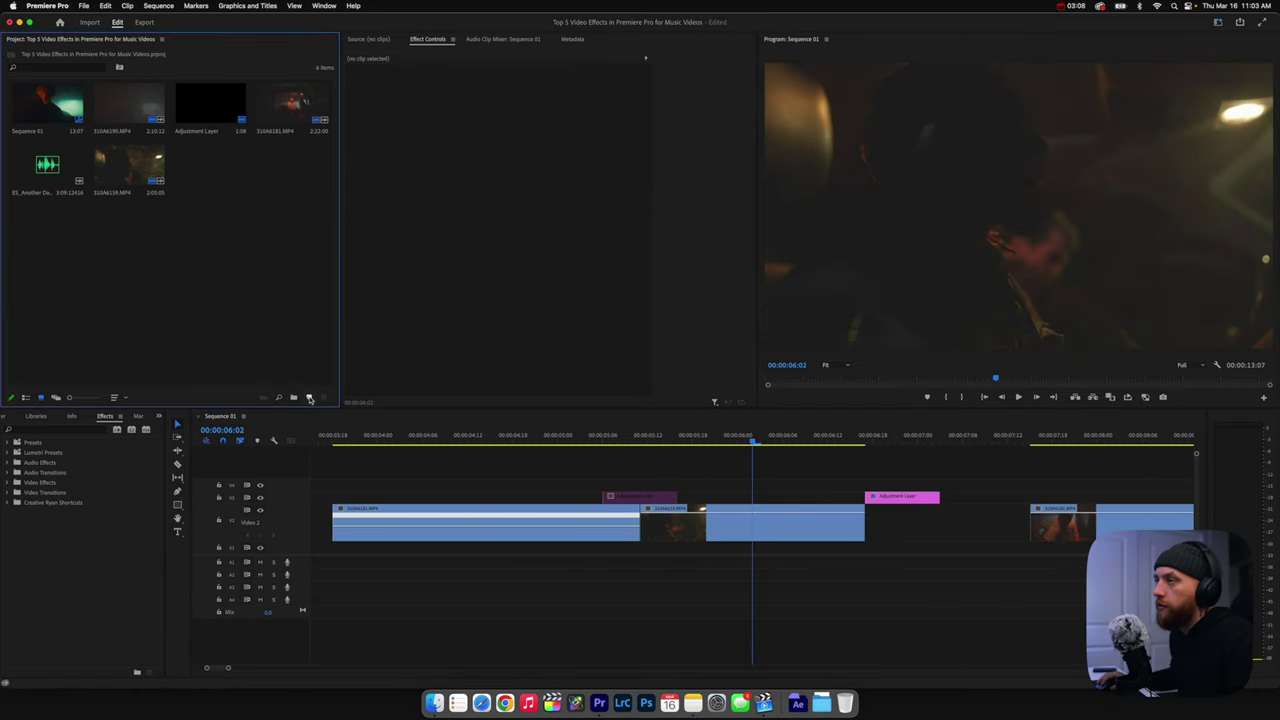
{"action": "left_click", "coordinate": [310, 398]}
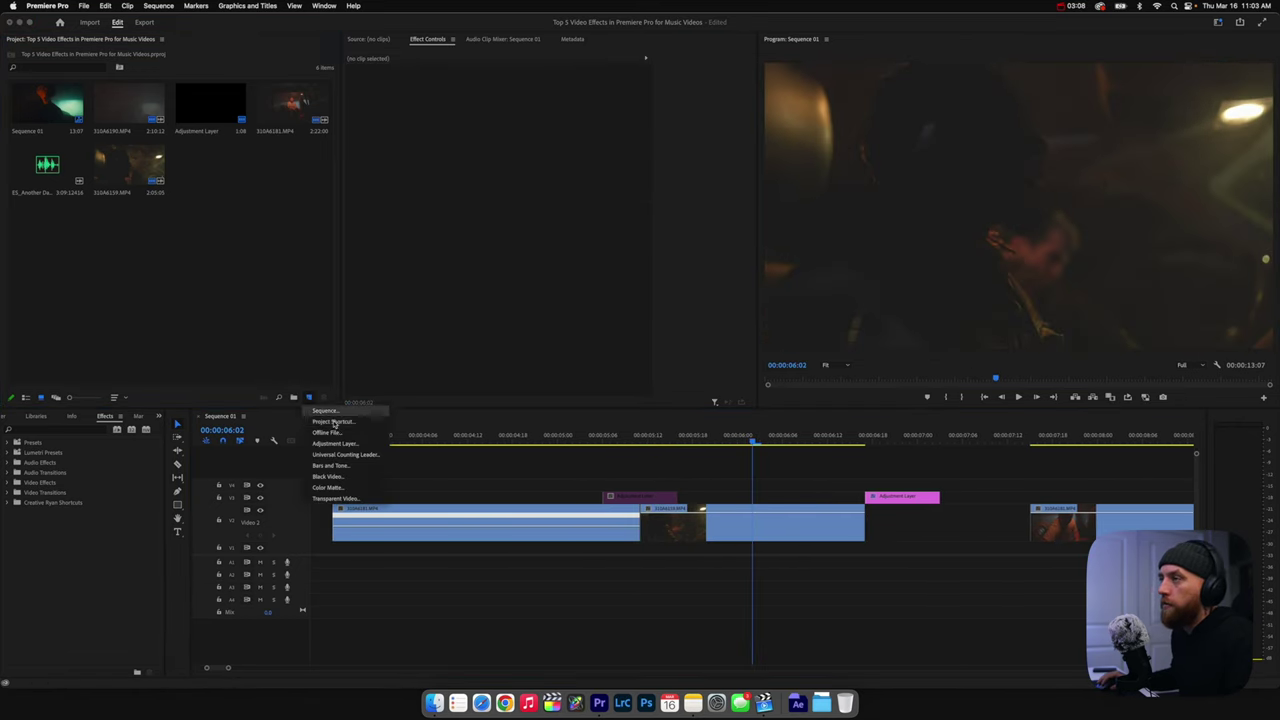
{"action": "left_click", "coordinate": [330, 453]}
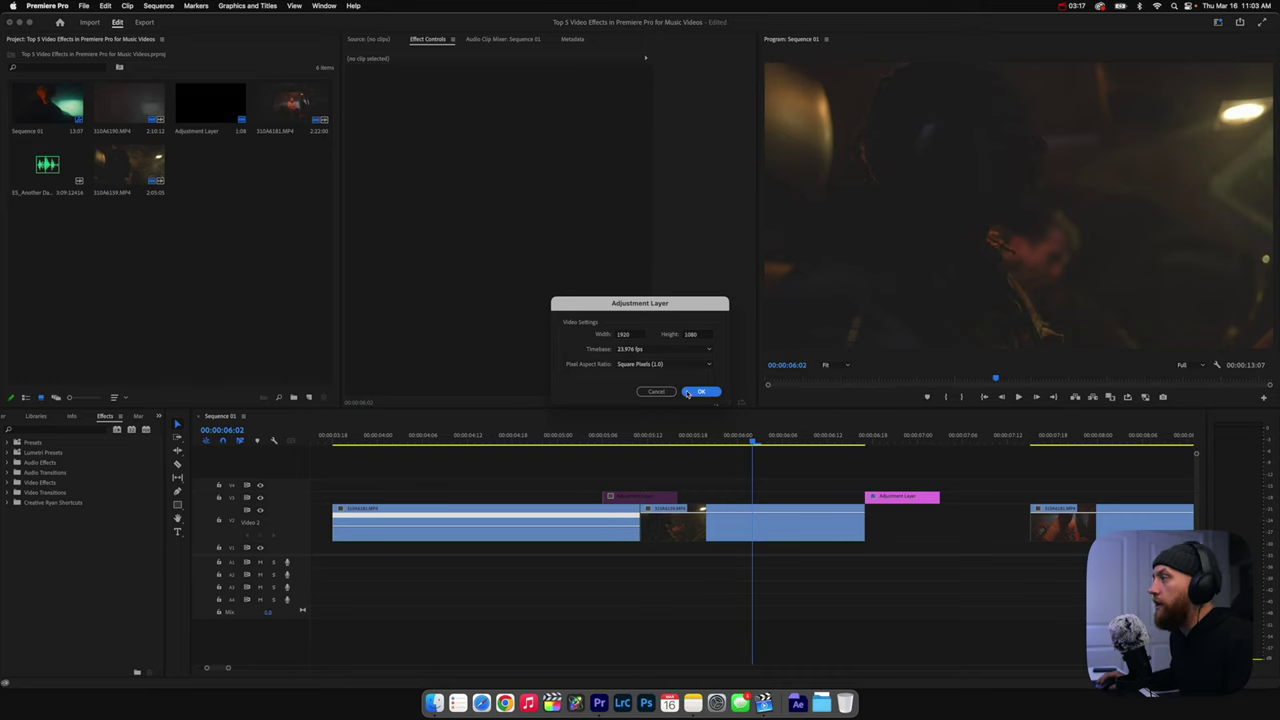
{"action": "left_click", "coordinate": [699, 392]}
- Place the adjustment layer on V3 above the cut and step frame by frame from 05:06
{"action": "left_click", "coordinate": [214, 118]}
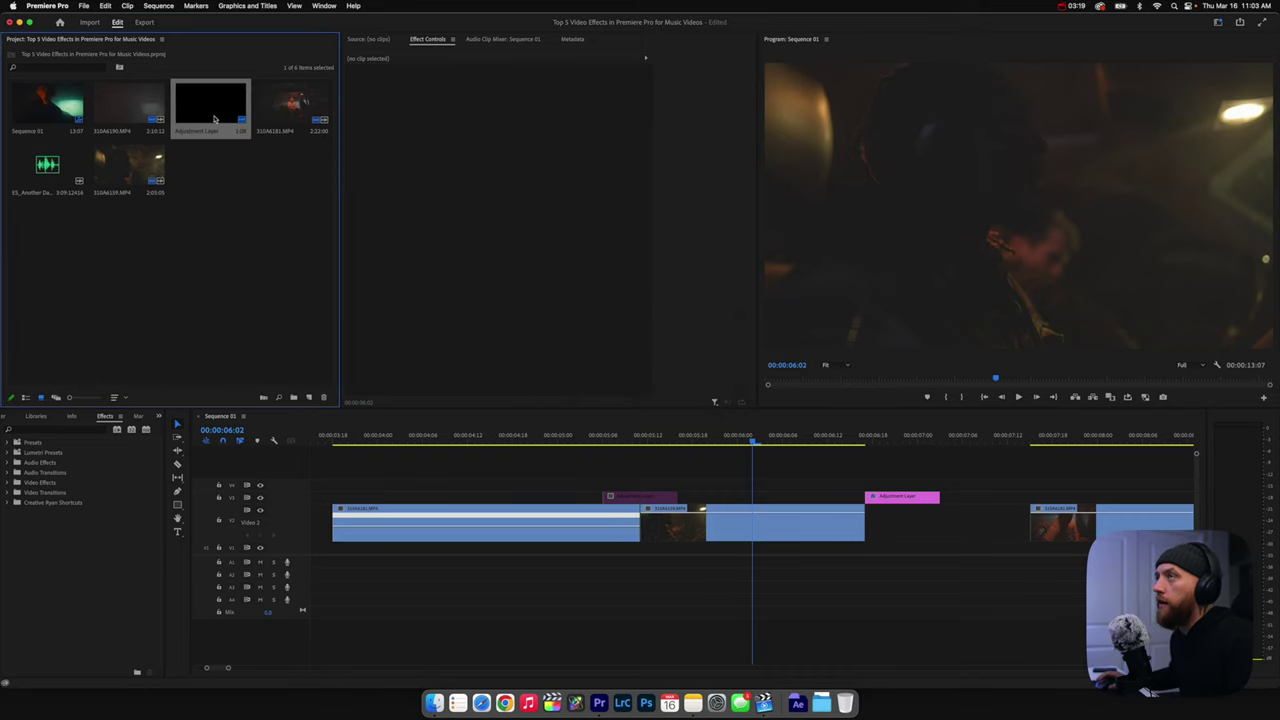
{"action": "left_click_drag", "start_coordinate": [254, 147], "coordinate": [229, 125]}
{"action": "left_click", "coordinate": [641, 498]}
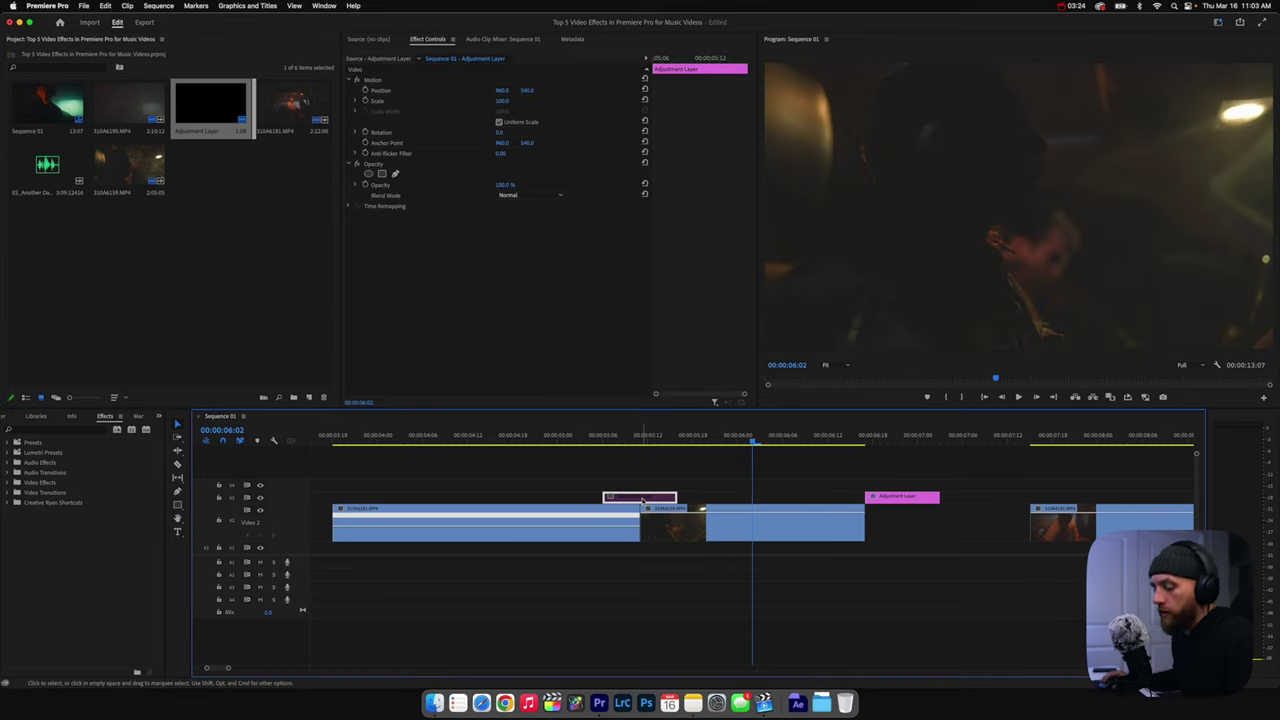
{"action": "left_click", "coordinate": [641, 437]}
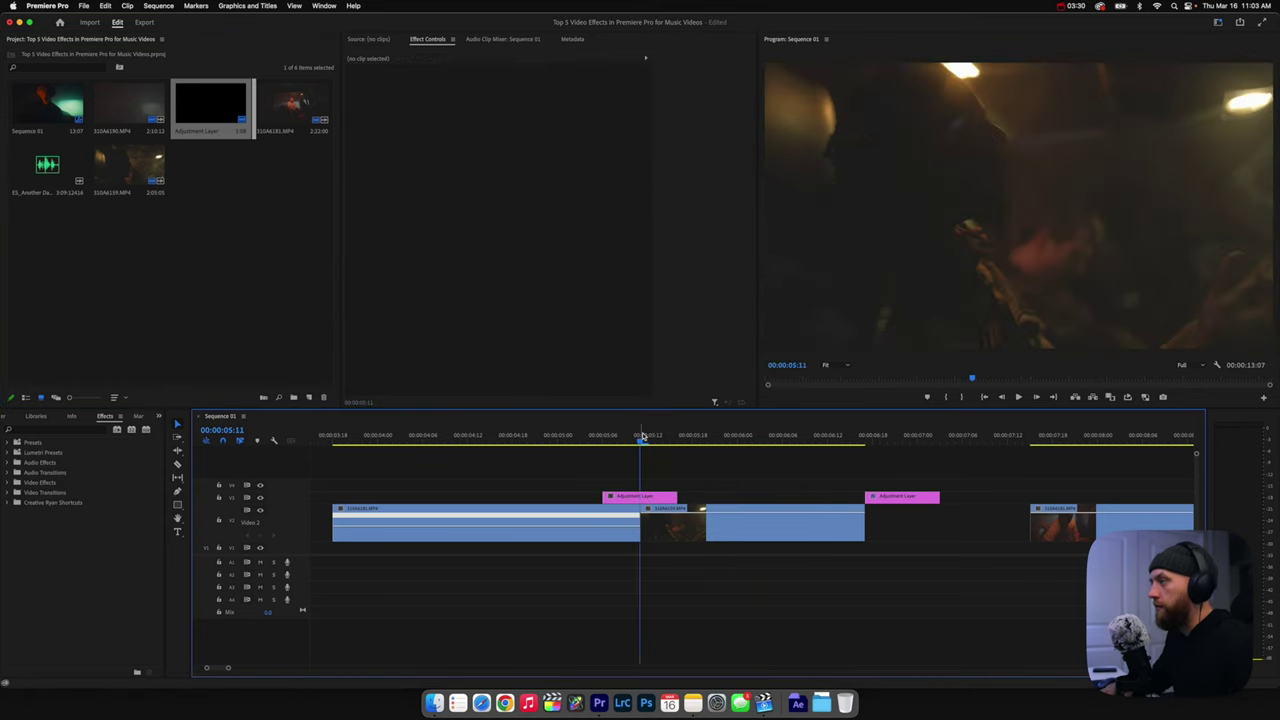
{"action": "key", "text": "shift+Left"}
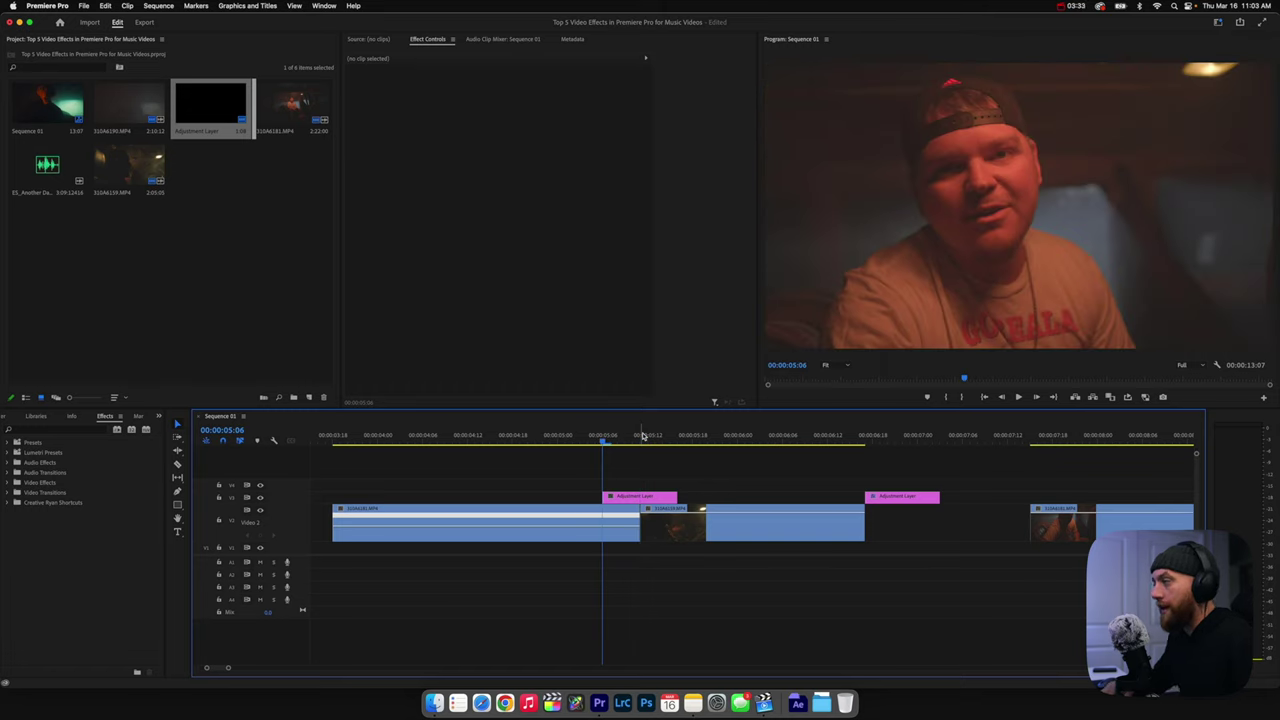
{"action": "key", "text": "shift+Right"}
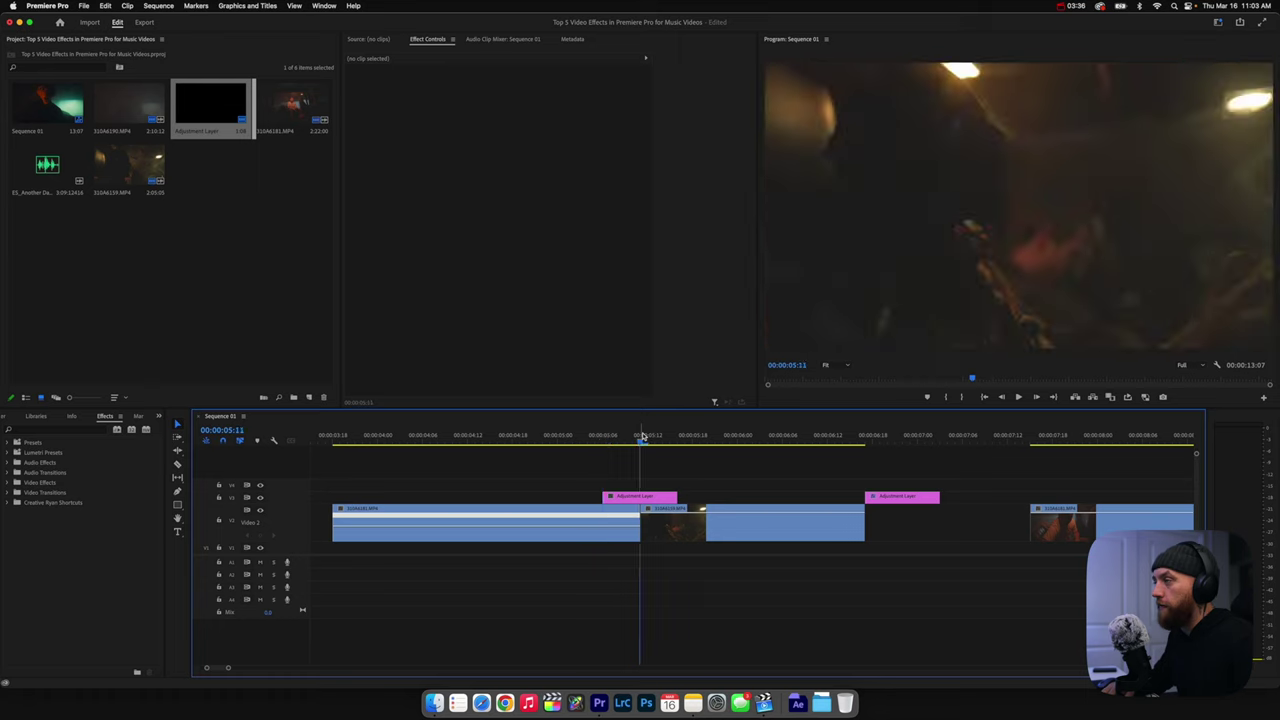
{"action": "key", "text": "shift+Right"}
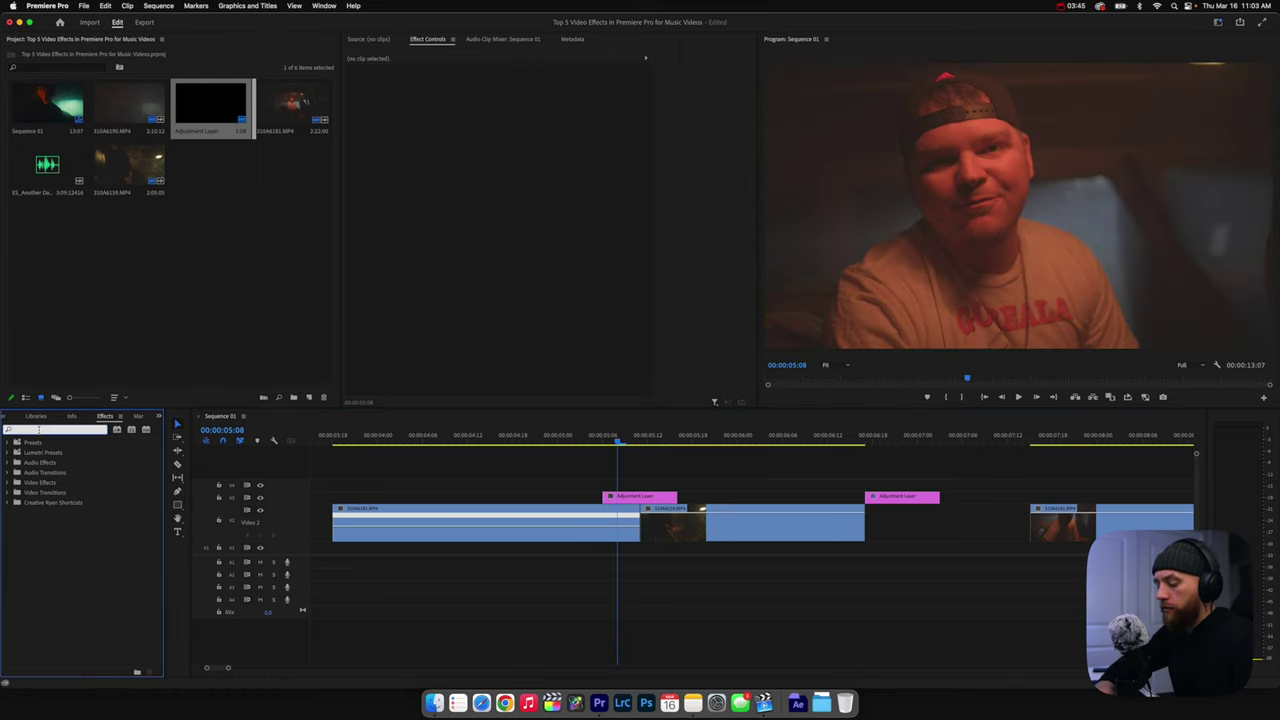
- Apply Levels to the adjustment layer and test RGB White Input Level, leaving it near 212
{"action": "type", "text": "levels"}
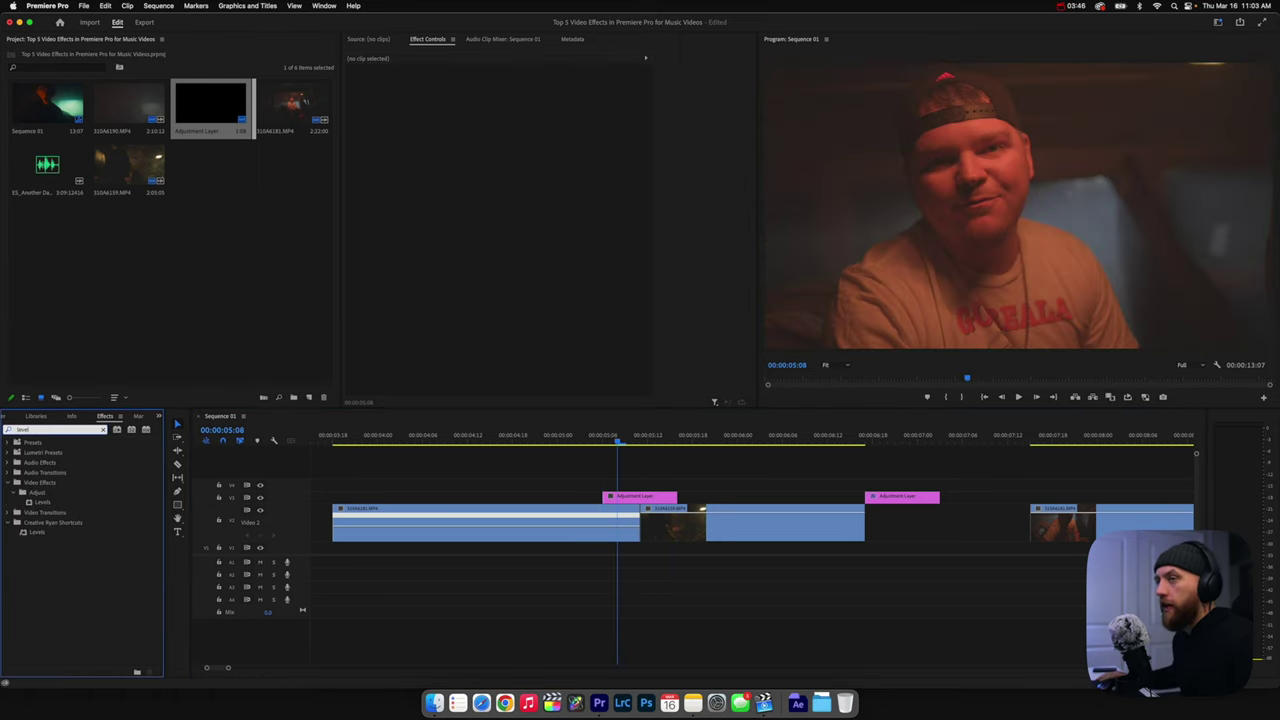
{"action": "left_click_drag", "start_coordinate": [37, 532], "coordinate": [640, 498]}
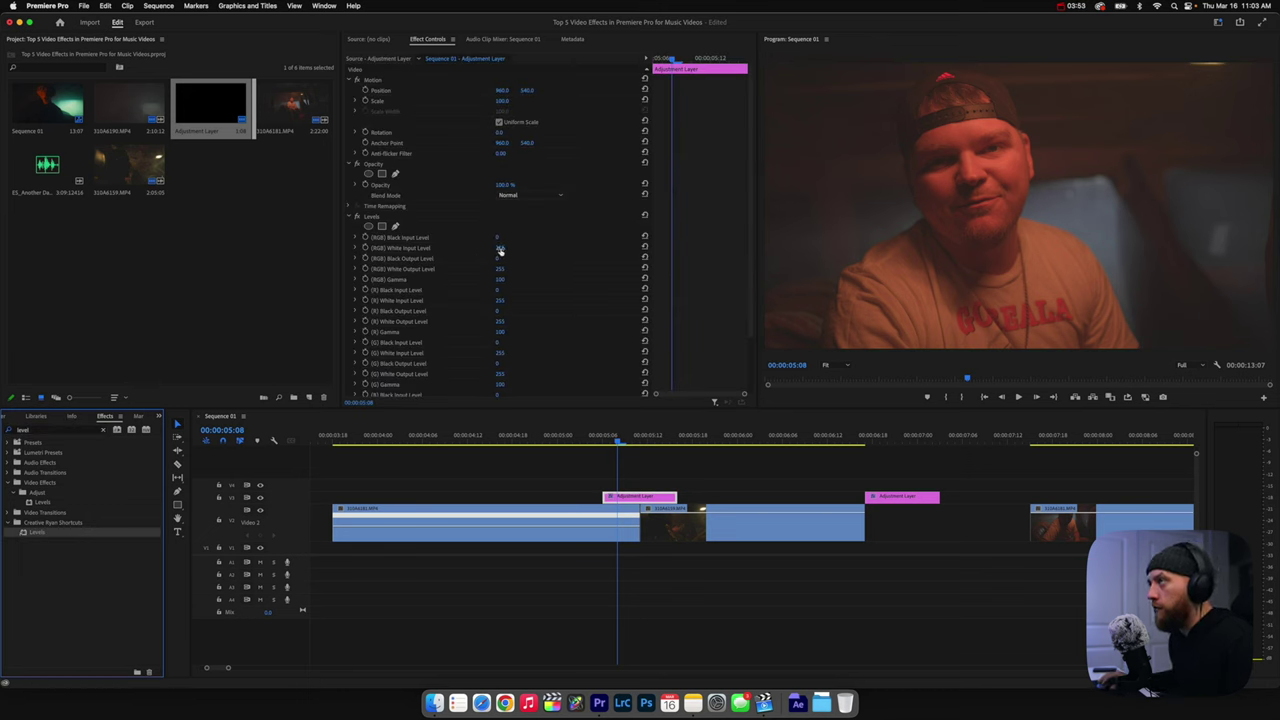
{"action": "mouse_move", "coordinate": [500, 250]}
{"action": "left_mouse_down"}
{"action": "mouse_move", "coordinate": [380, 250]}
{"action": "mouse_move", "coordinate": [500, 250]}
{"action": "left_mouse_up"}
{"action": "left_click", "coordinate": [651, 436]}
- Keyframe RGB White Input Level at 212 on 05:06 and 05:16, dropping it to 0 at 05:11
{"action": "key", "text": "Up"}
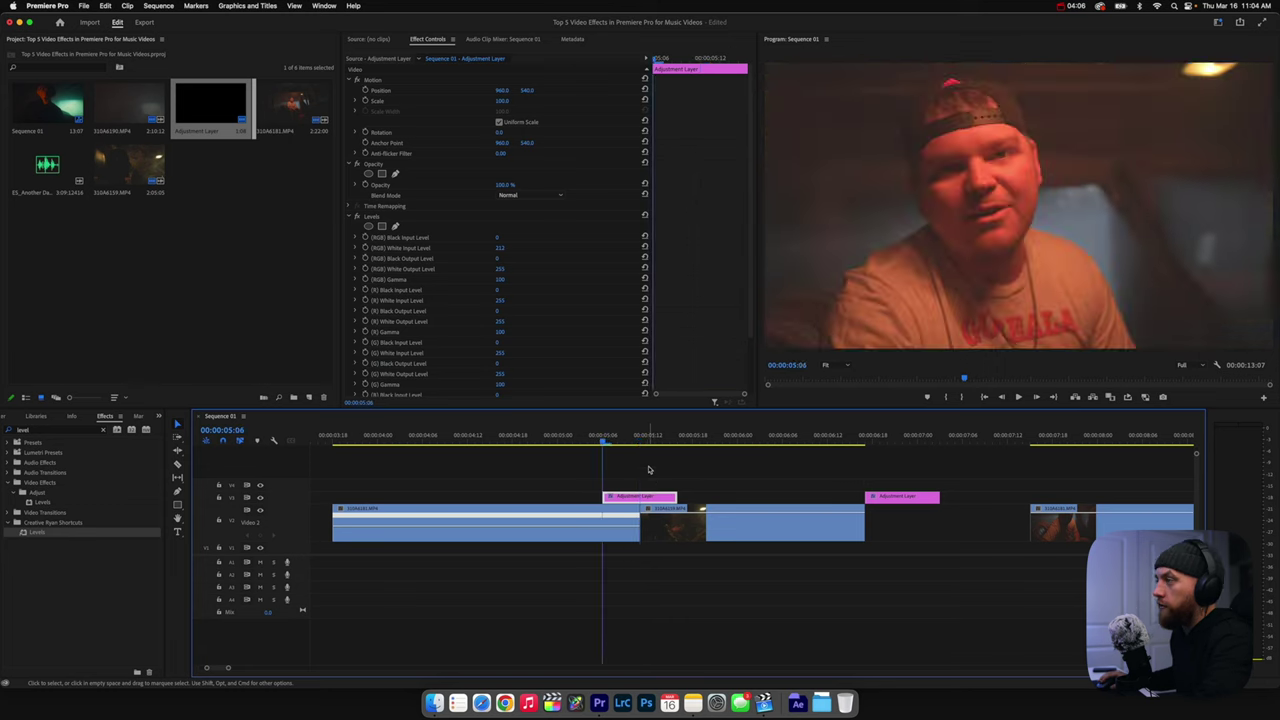
{"action": "left_click", "coordinate": [365, 247]}
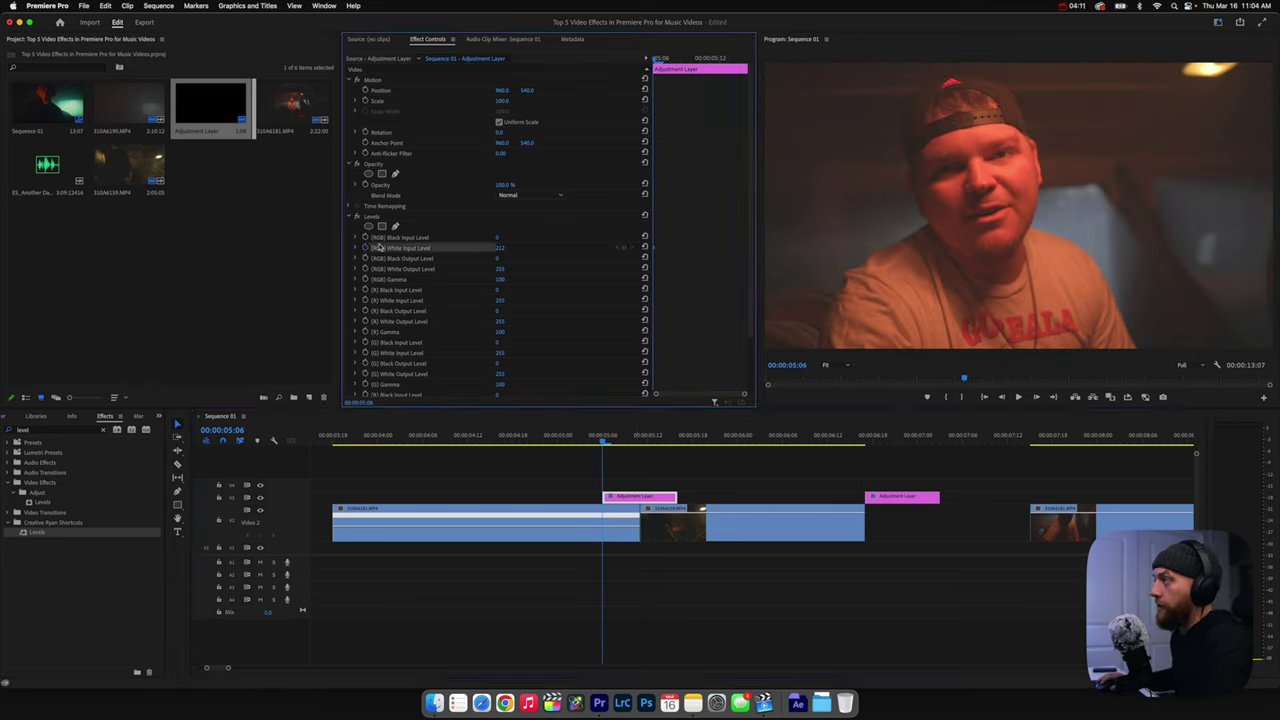
{"action": "key", "text": "shift+Right"}
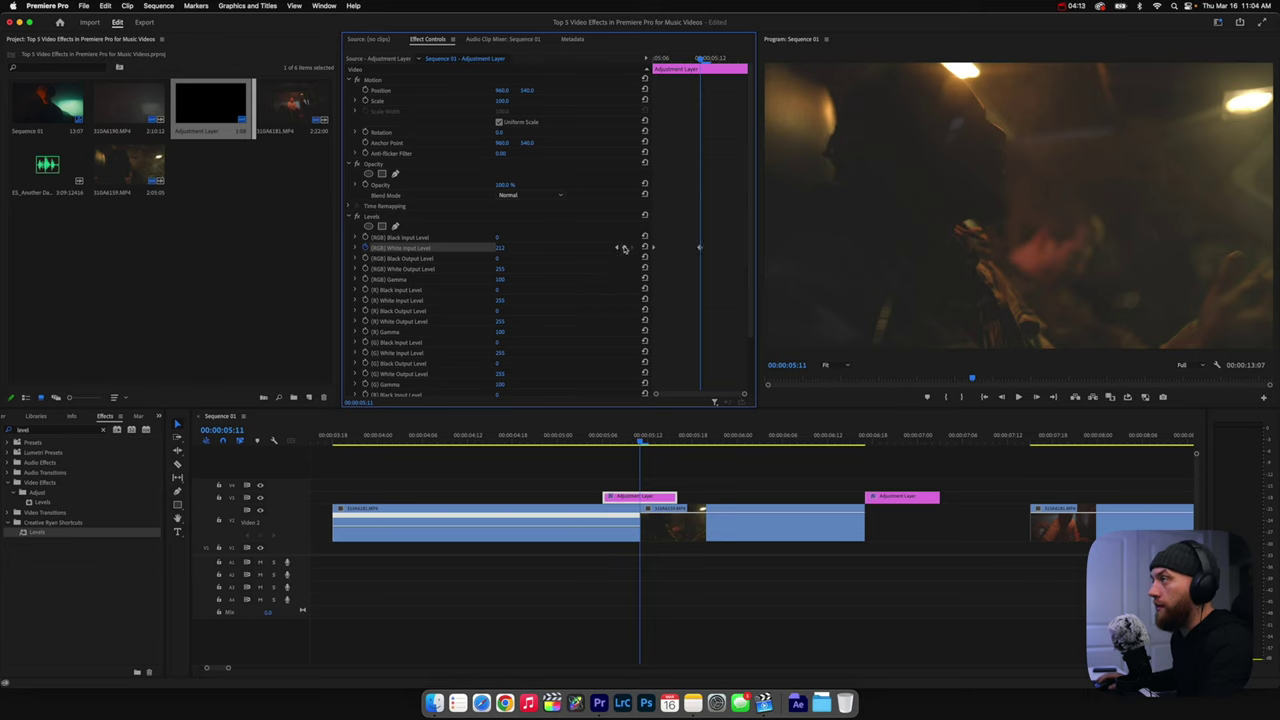
{"action": "key", "text": "shift+Right"}
{"action": "left_click", "coordinate": [623, 248]}
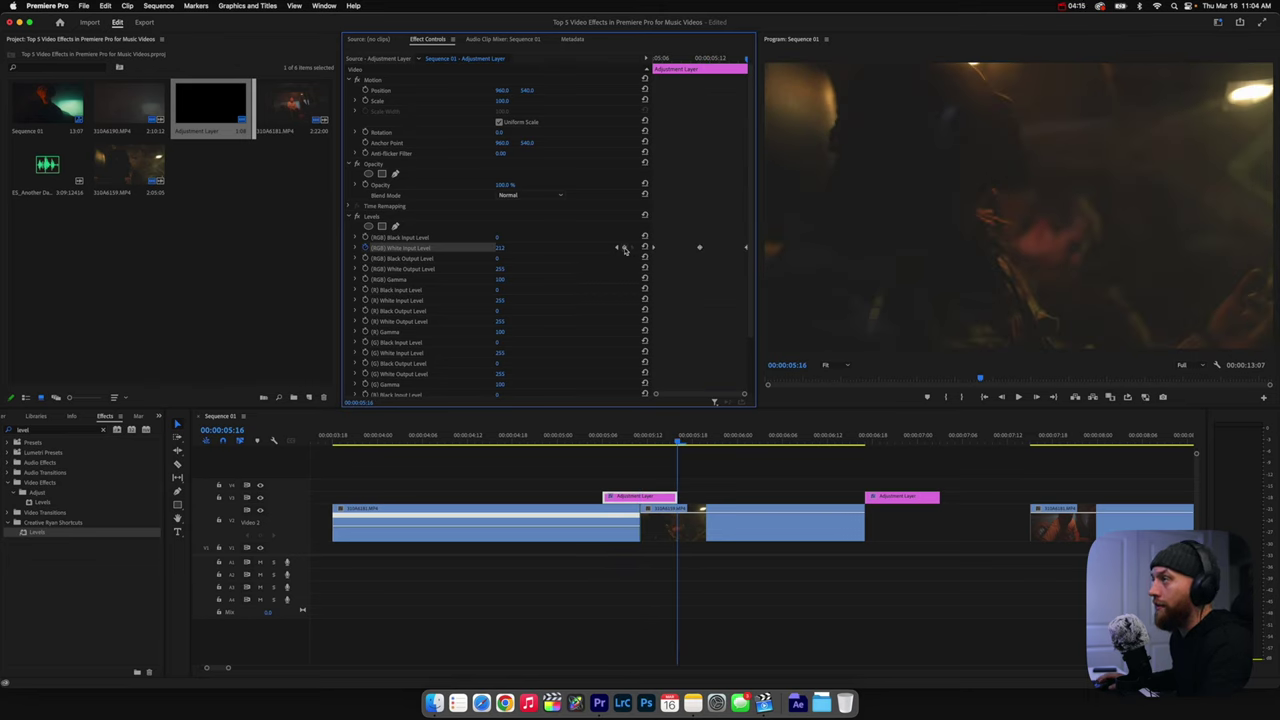
{"action": "key", "text": "shift+Left"}
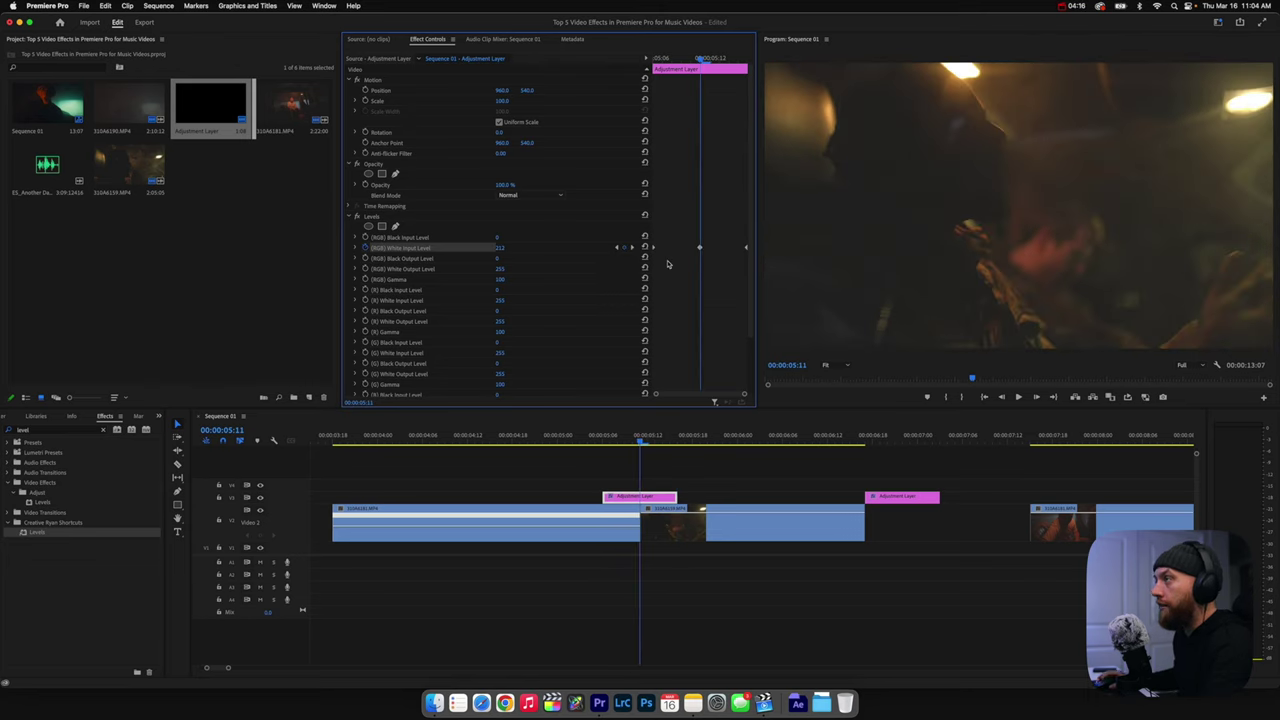
{"action": "left_click", "coordinate": [501, 248]}
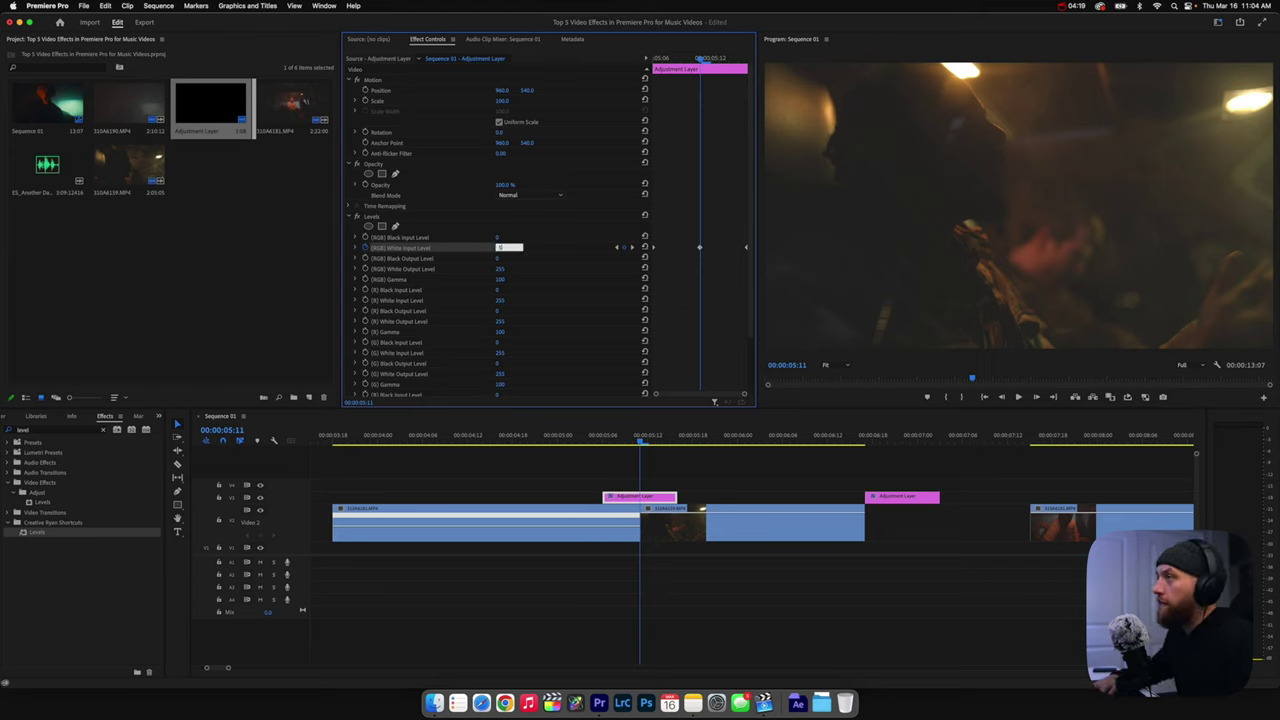
{"action": "type", "text": "50"}
{"action": "key", "text": "Return"}
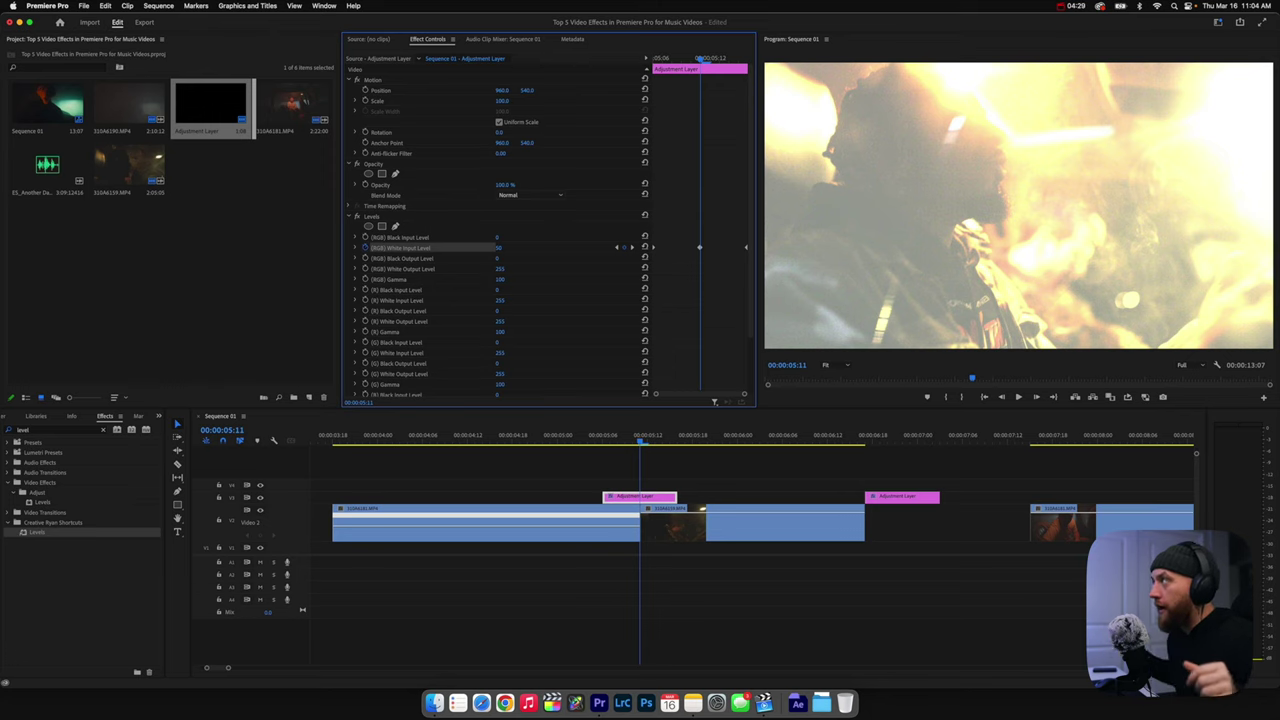
{"action": "left_click", "coordinate": [505, 247]}
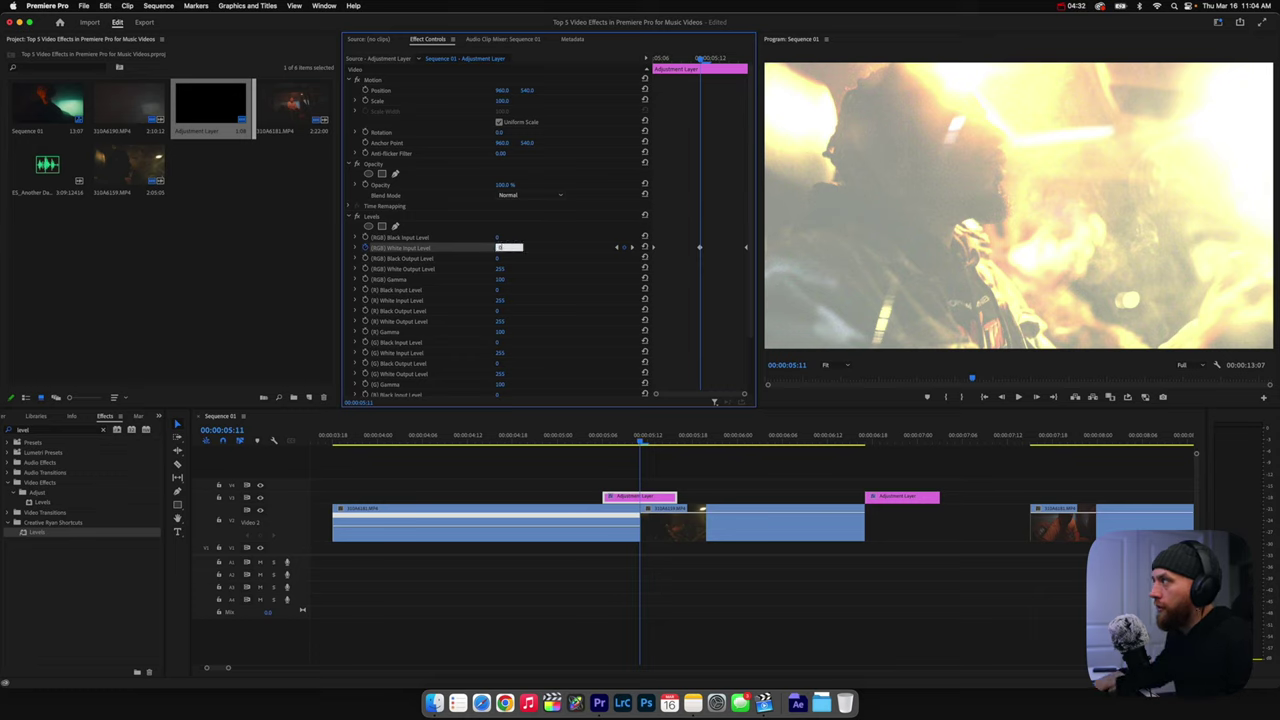
{"action": "type", "text": "0"}
{"action": "key", "text": "Return"}
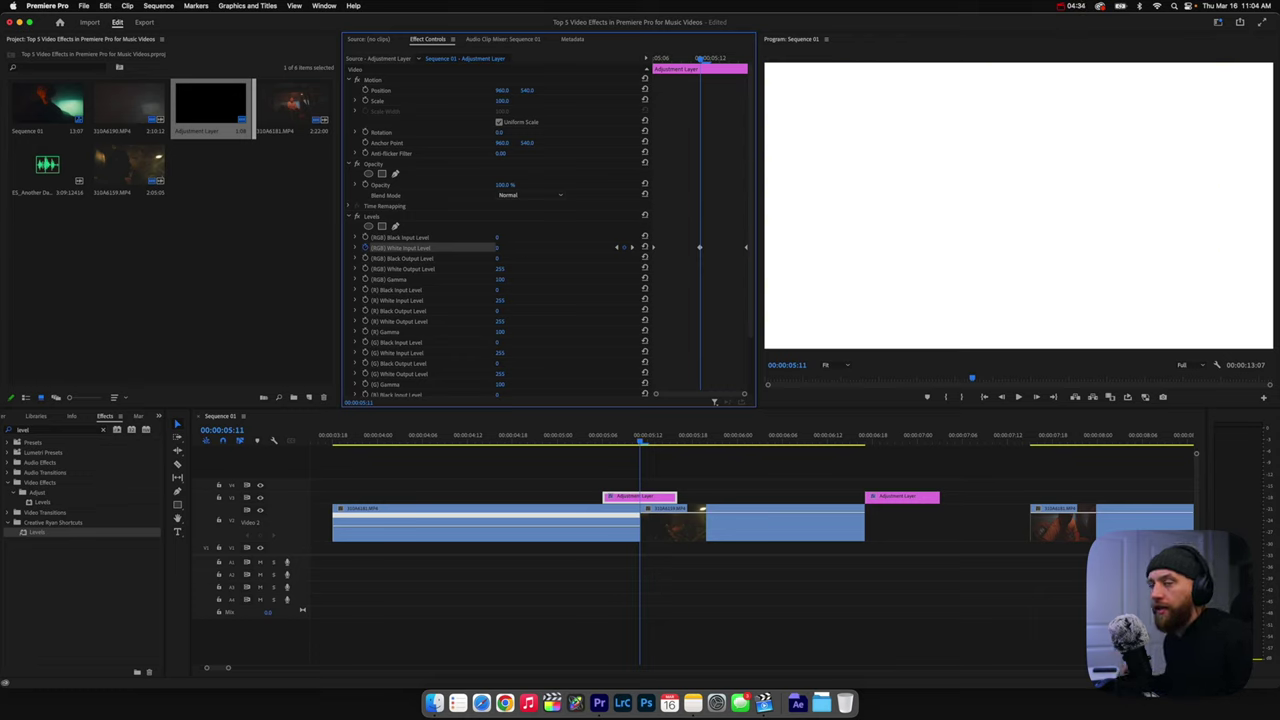
- Raise the 05:11 White Input Level keyframe to 50 and replay the flash twice
{"action": "left_click_drag", "start_coordinate": [497, 247], "coordinate": [520, 247]}
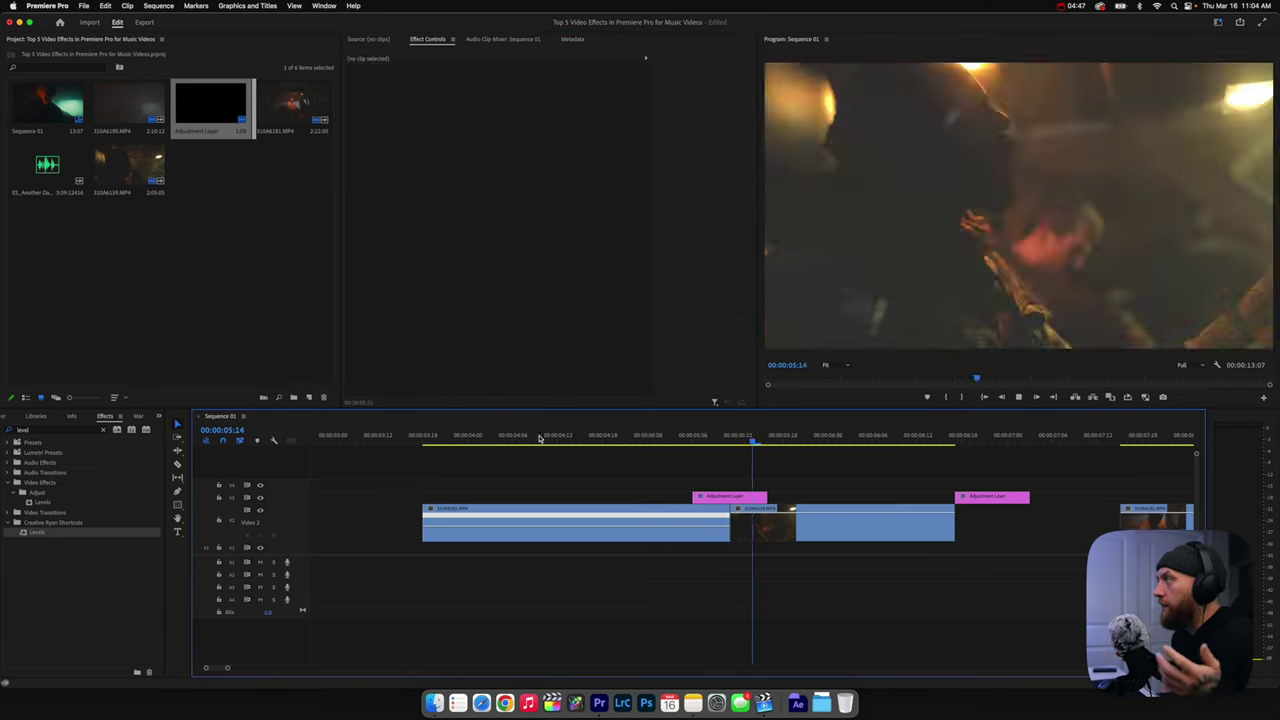
{"action": "left_click", "coordinate": [423, 435]}
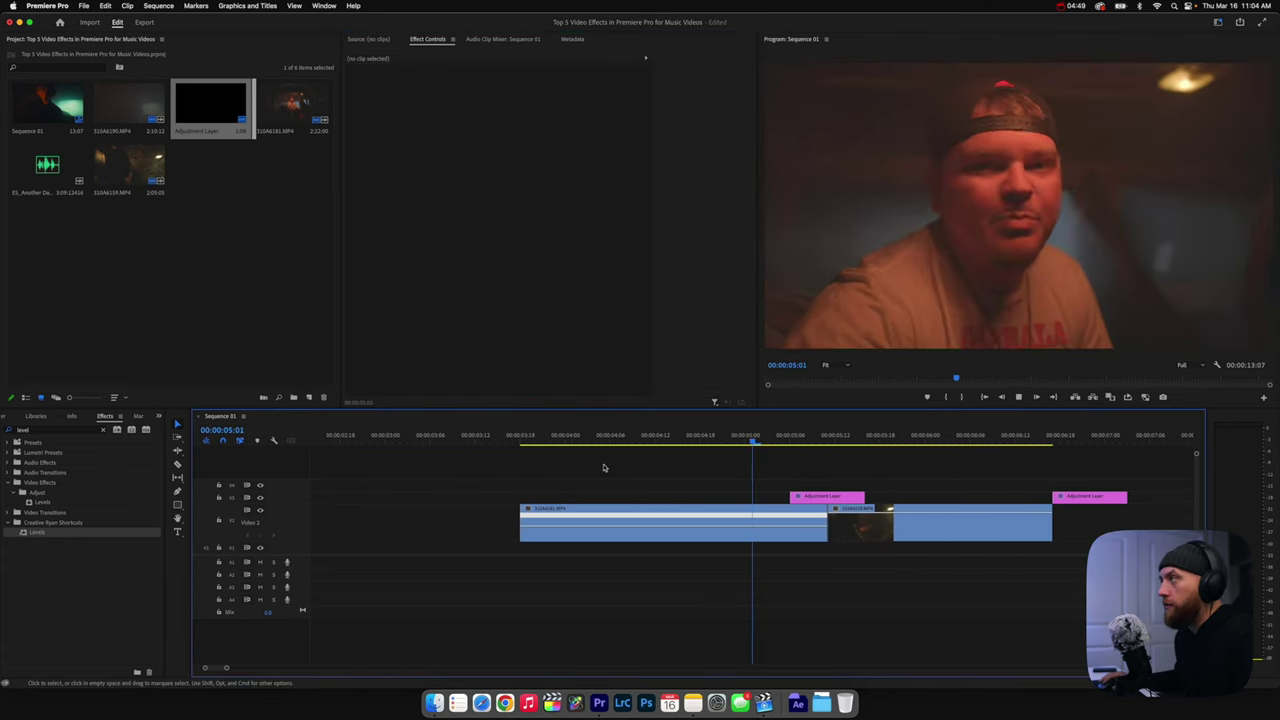
{"action": "key", "text": "space"}
{"action": "left_click", "coordinate": [584, 446]}
{"action": "key", "text": "space"}
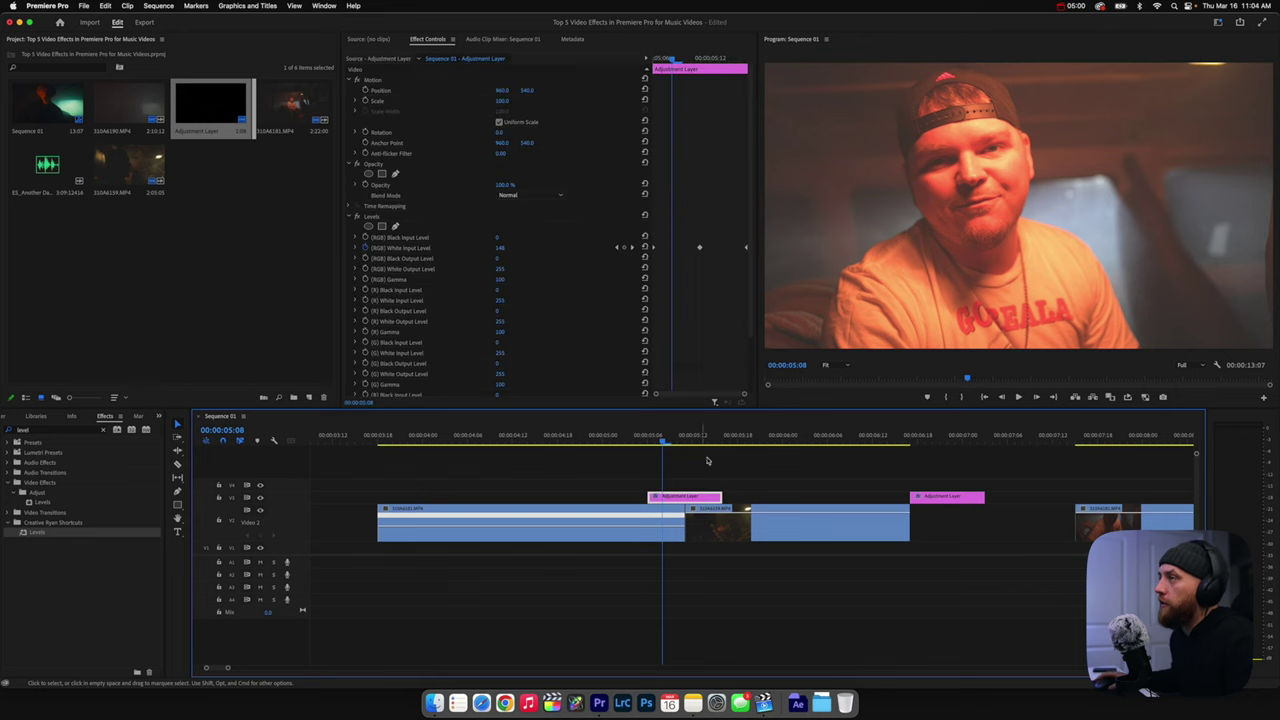
- Expand RGB White Input Level, zoom the keyframe area, and ease its velocity curve
{"action": "left_click", "coordinate": [355, 248]}
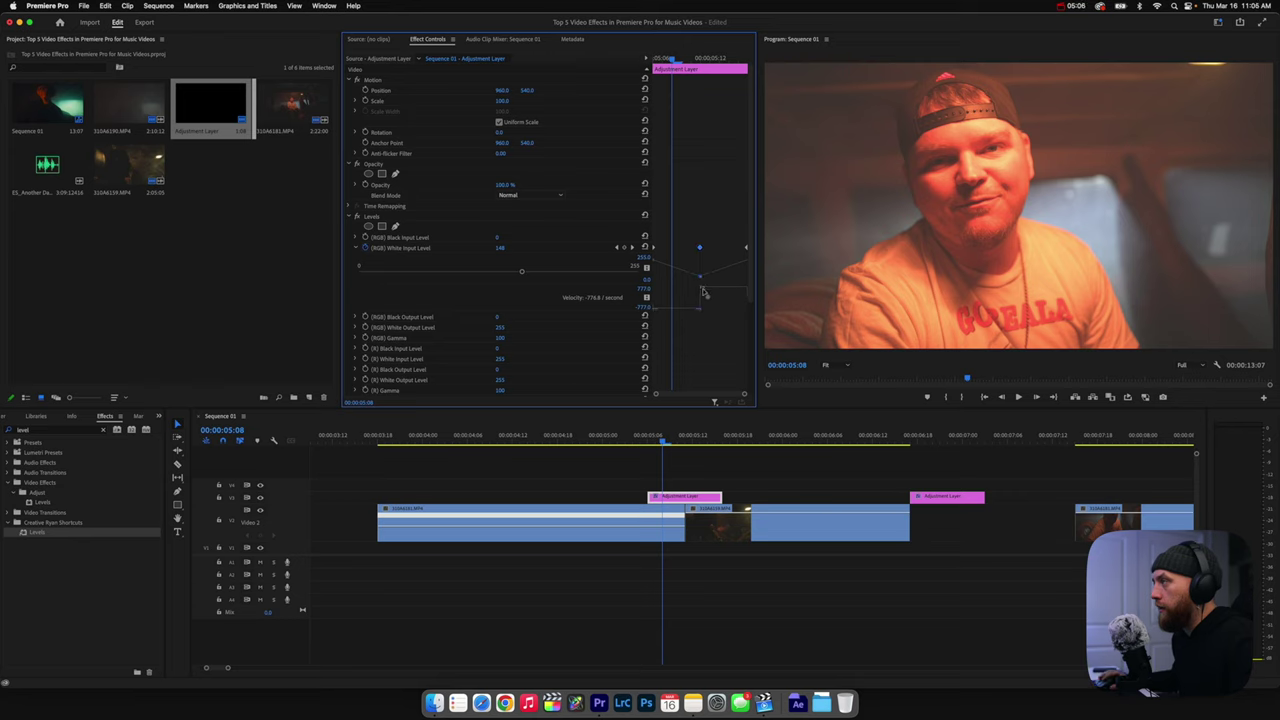
{"action": "left_click_drag", "start_coordinate": [656, 393], "coordinate": [663, 393]}
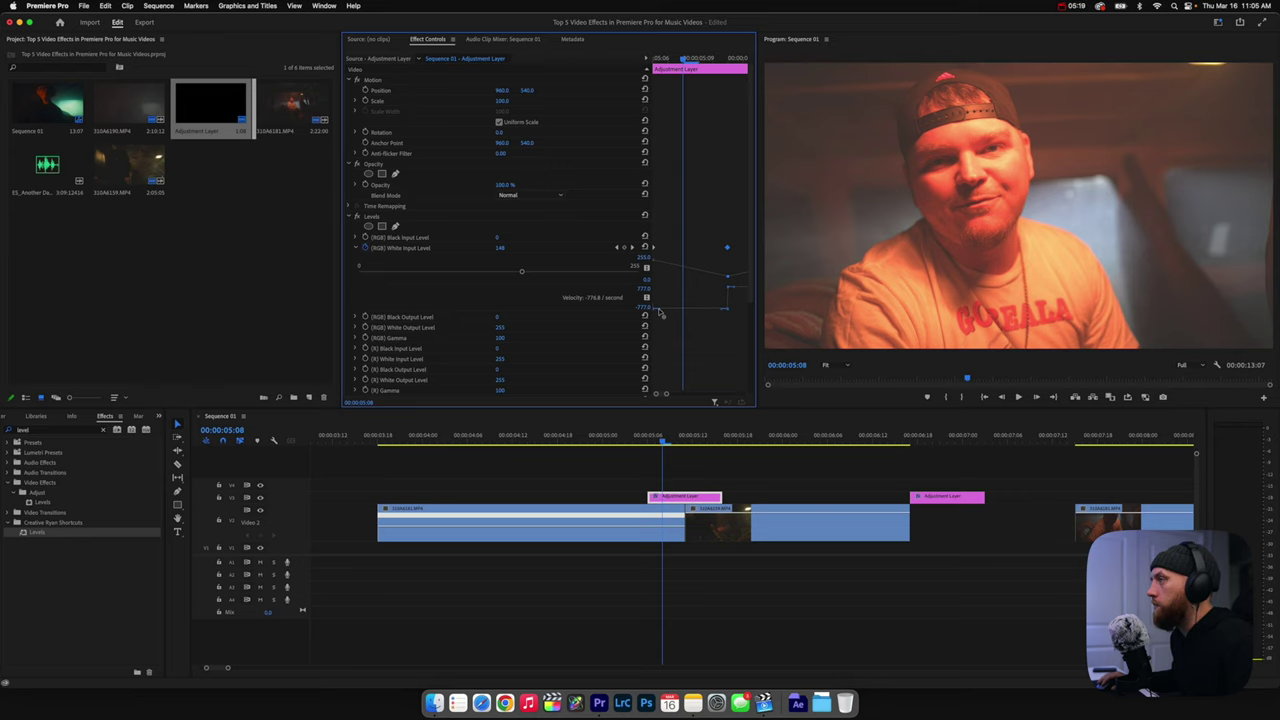
{"action": "mouse_move", "coordinate": [676, 308]}
{"action": "left_mouse_down"}
{"action": "mouse_move", "coordinate": [686, 300]}
{"action": "mouse_move", "coordinate": [668, 301]}
{"action": "left_mouse_up"}
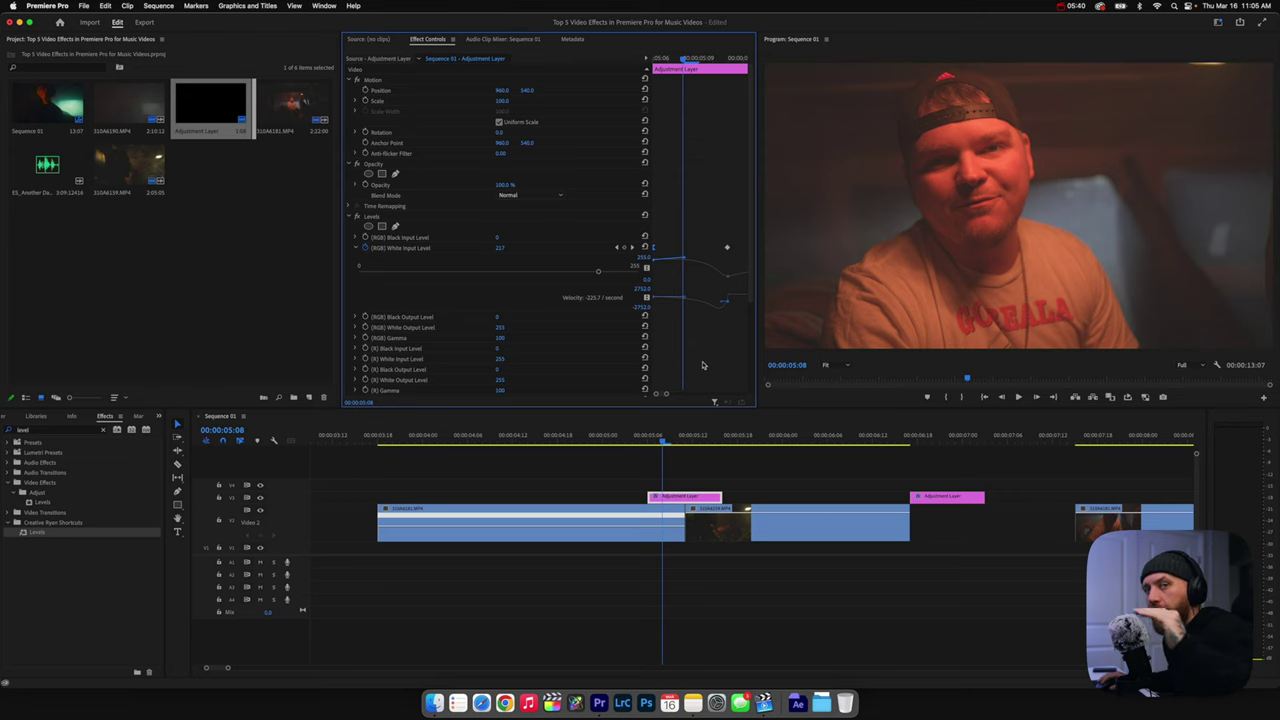
{"action": "left_click", "coordinate": [594, 466]}
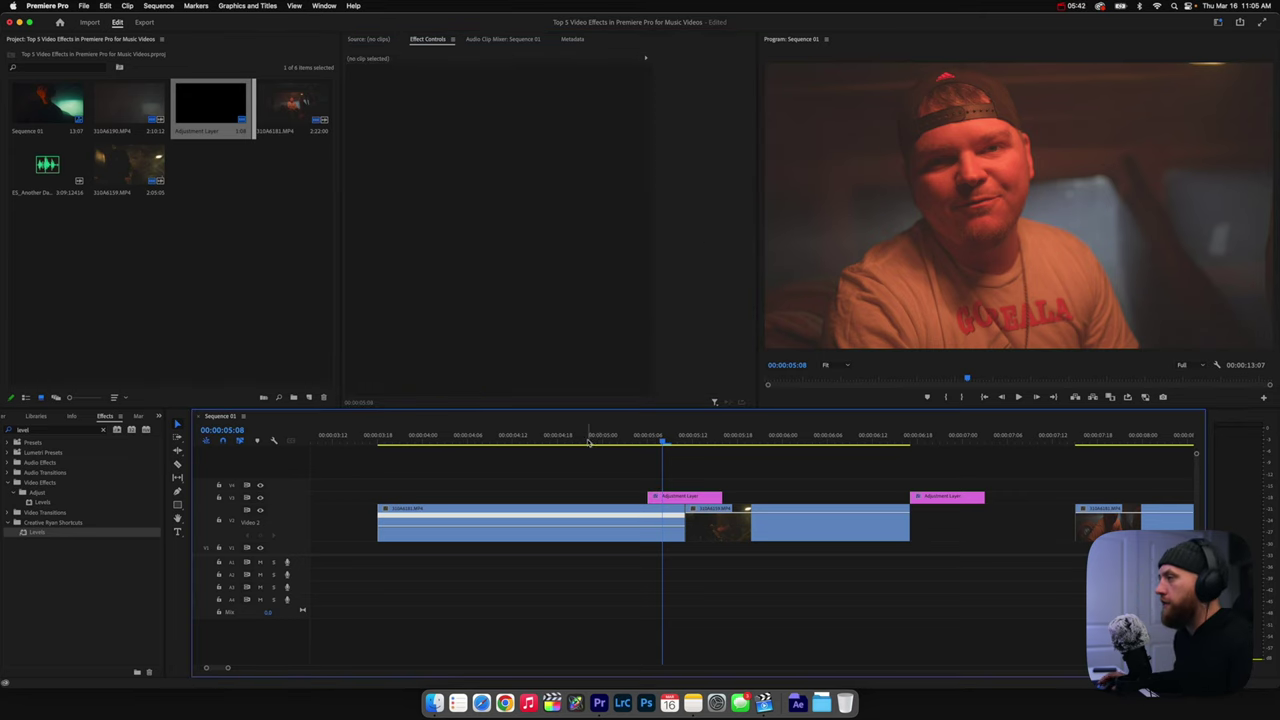
{"action": "left_click", "coordinate": [590, 443]}
{"action": "key", "text": "space"}
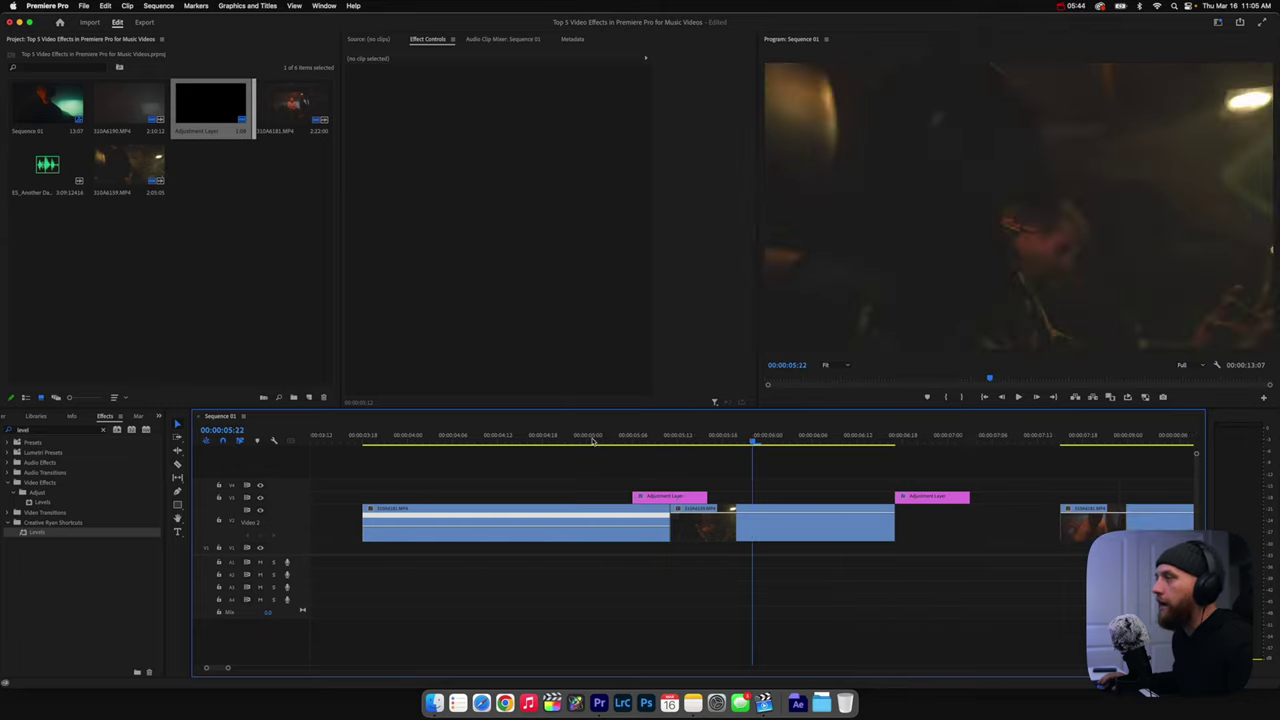
{"action": "left_click", "coordinate": [589, 440]}
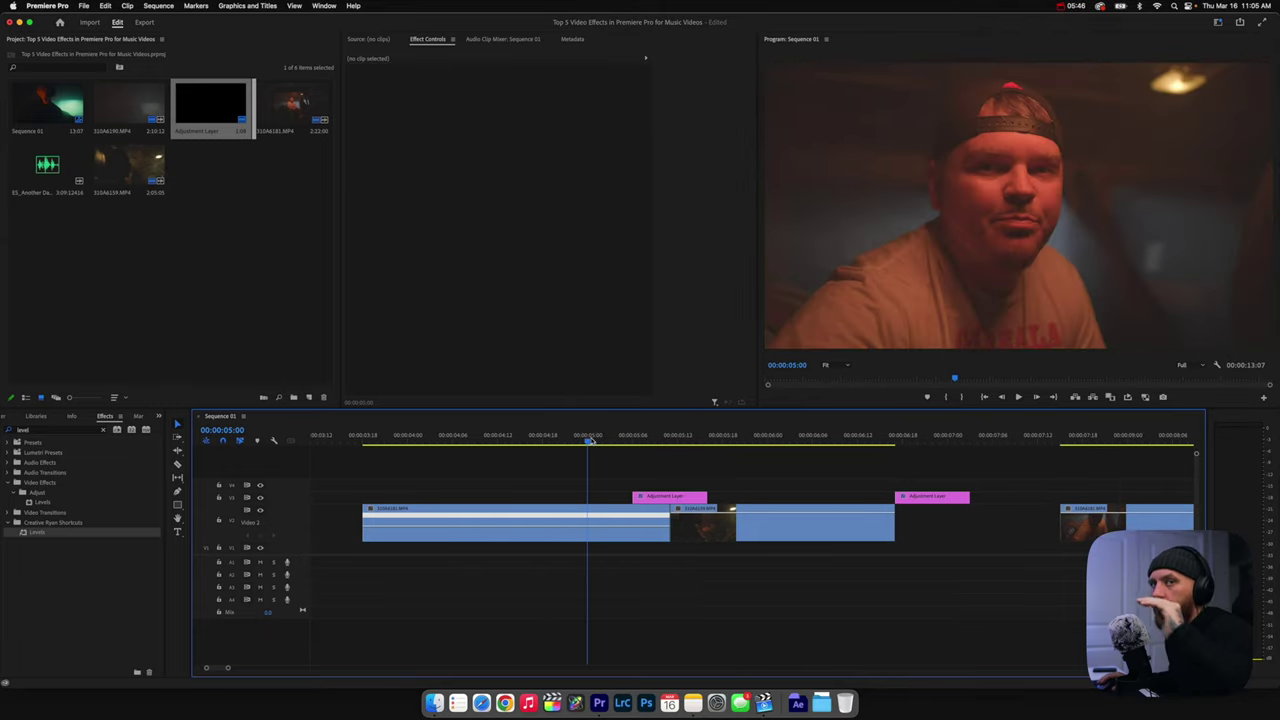
{"action": "key", "text": "space"}
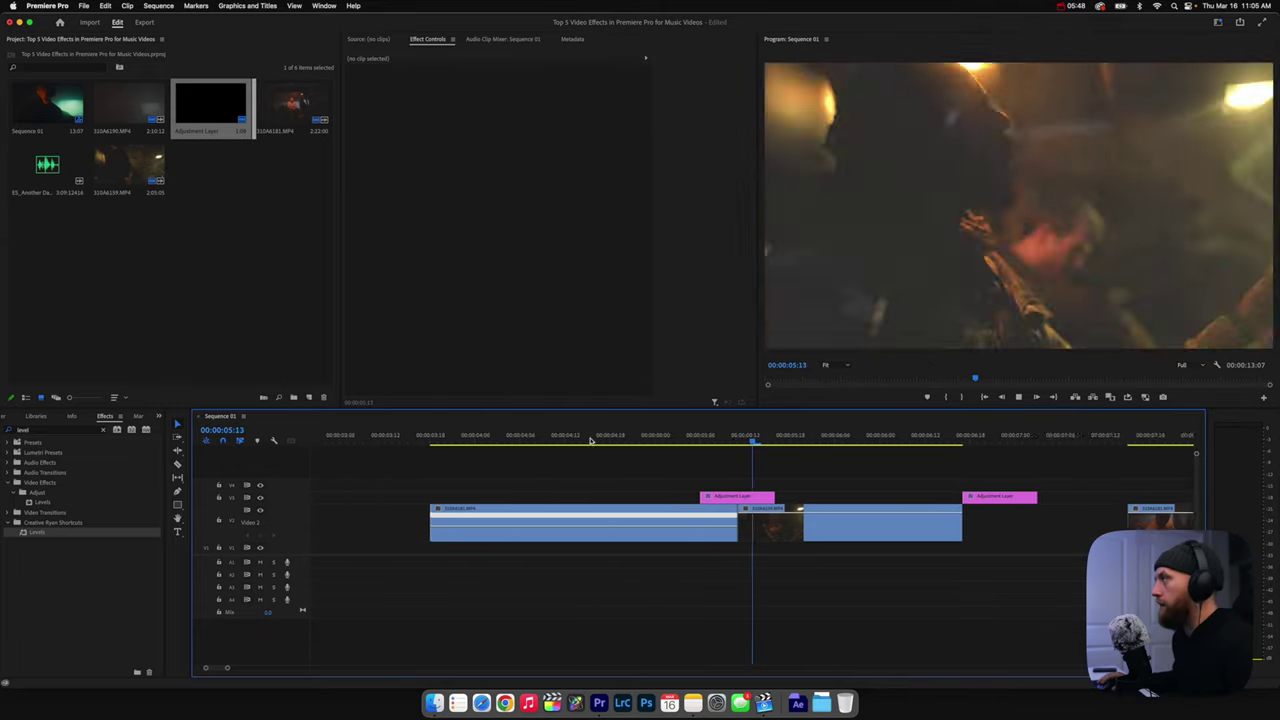
{"action": "left_click", "coordinate": [590, 440]}
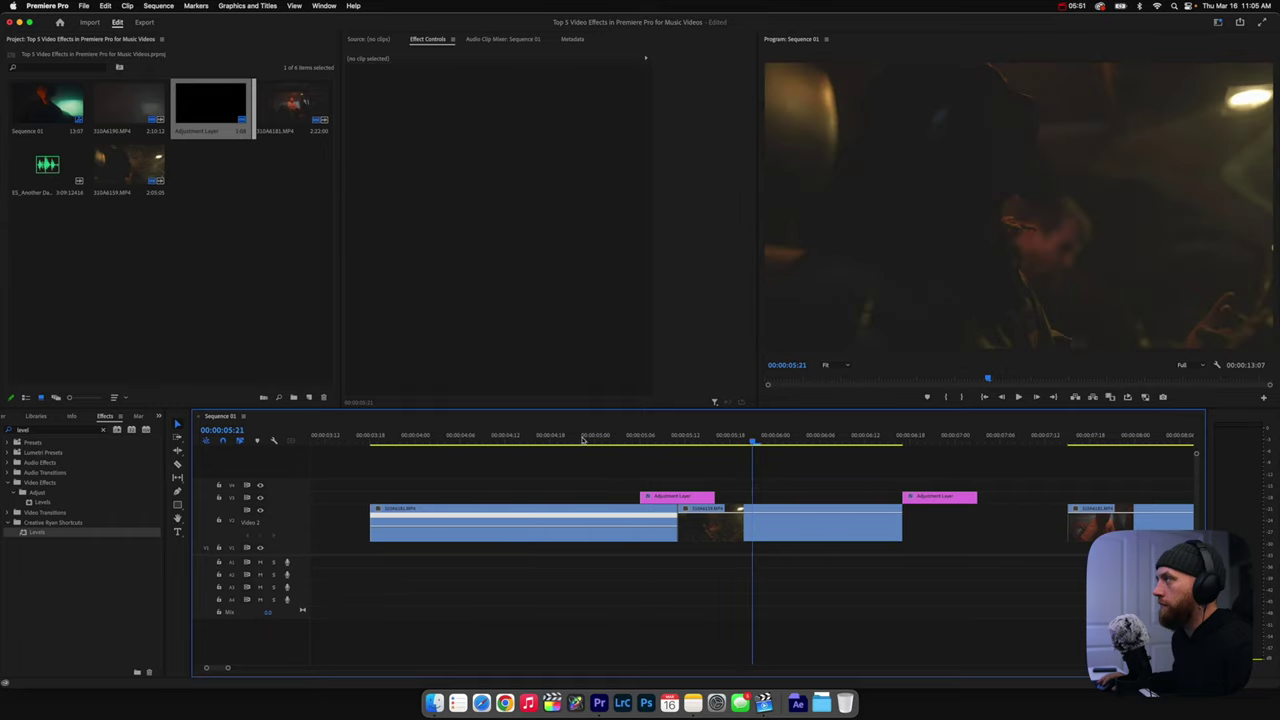
{"action": "left_click", "coordinate": [597, 437]}
{"action": "left_click", "coordinate": [597, 437]}
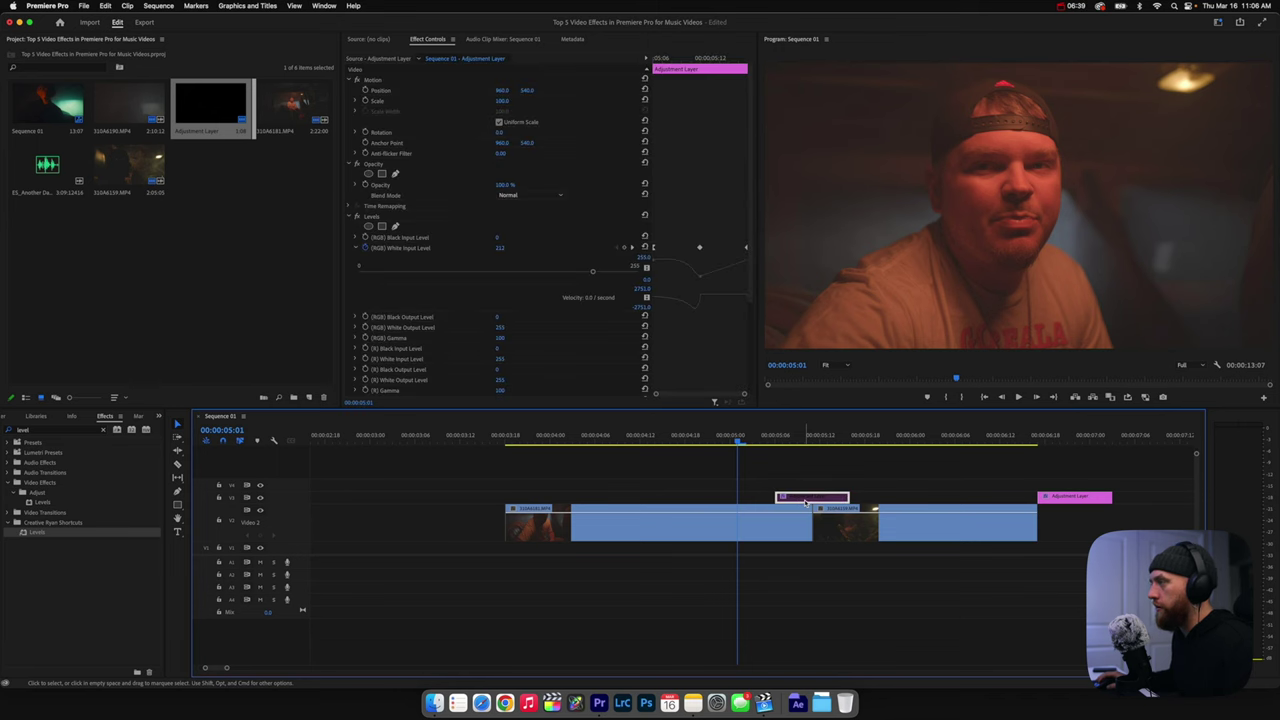
- Show the Time Remapping > Speed keyframes on the 310A6181.MP4 clip
{"action": "left_click", "coordinate": [748, 532]}
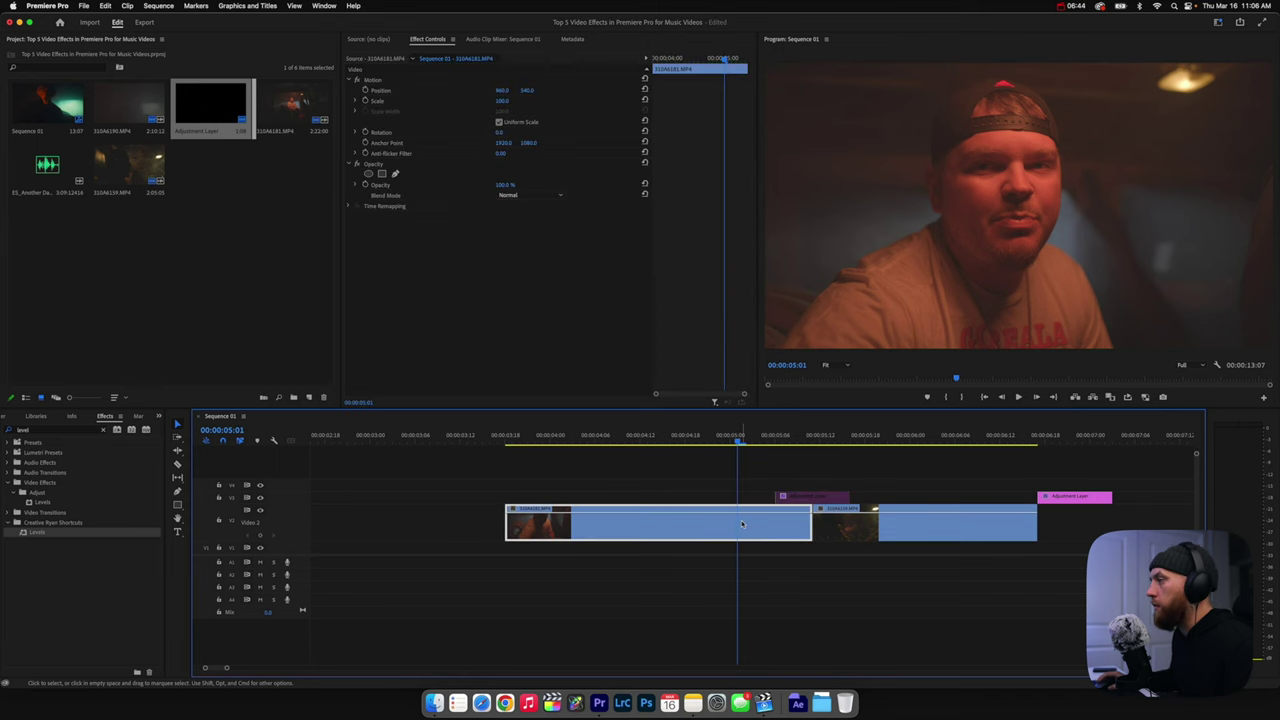
{"action": "right_click", "coordinate": [741, 524]}
{"action": "mouse_move", "coordinate": [831, 680]}
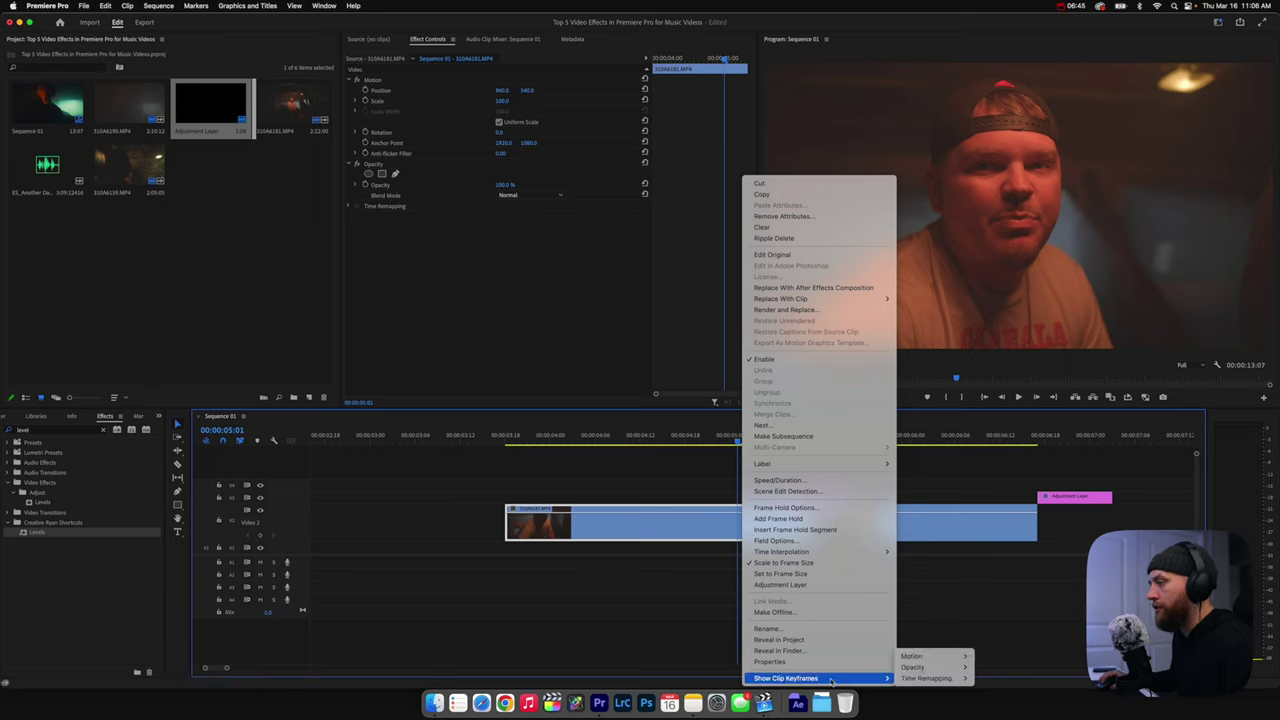
{"action": "mouse_move", "coordinate": [930, 680]}
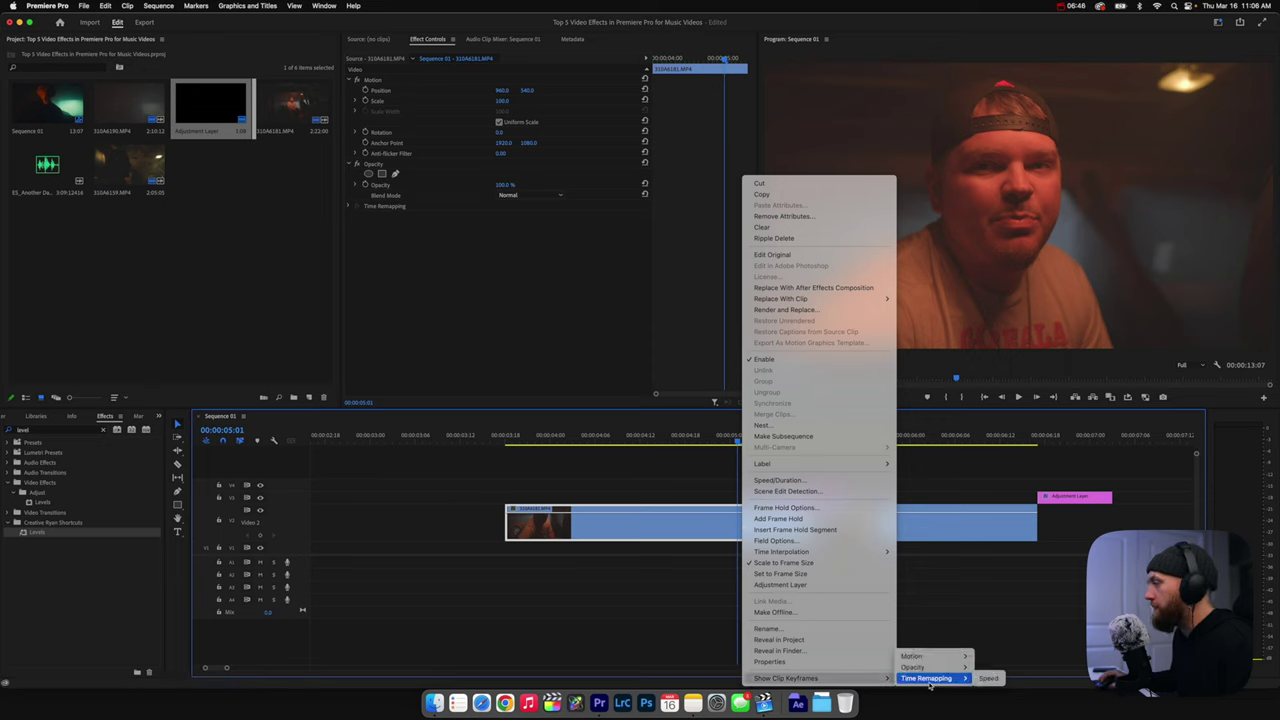
{"action": "left_click", "coordinate": [987, 678]}
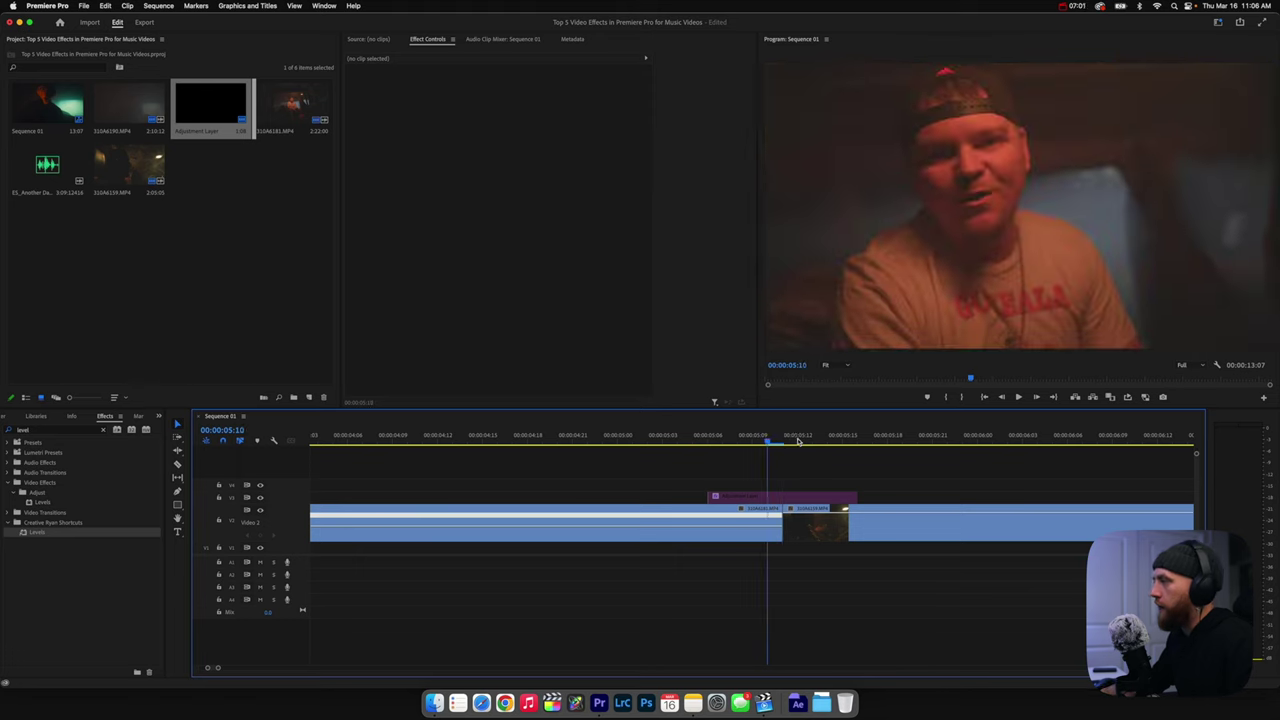
- Add a speed keyframe at 5:06, raise the end to 141%, and split it into a gradual ramp
{"action": "left_click_drag", "start_coordinate": [771, 441], "coordinate": [709, 441]}
{"action": "left_click", "coordinate": [718, 535]}
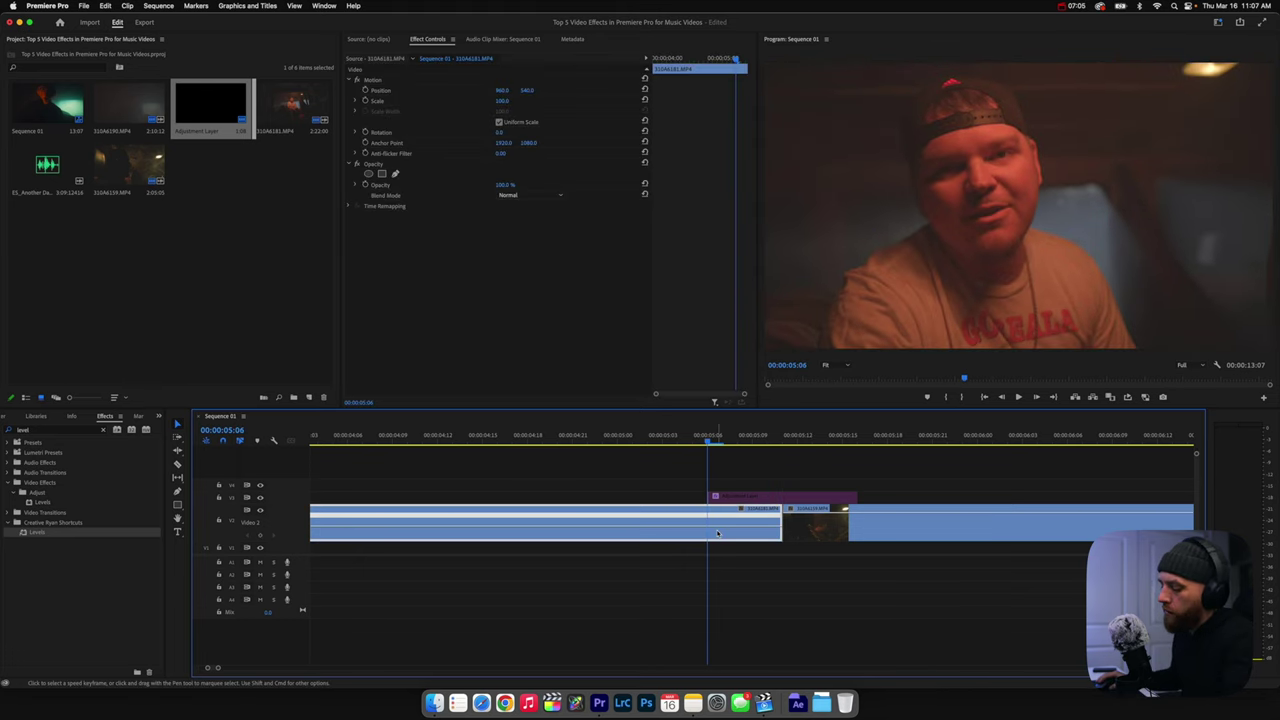
{"action": "key", "text": "p"}
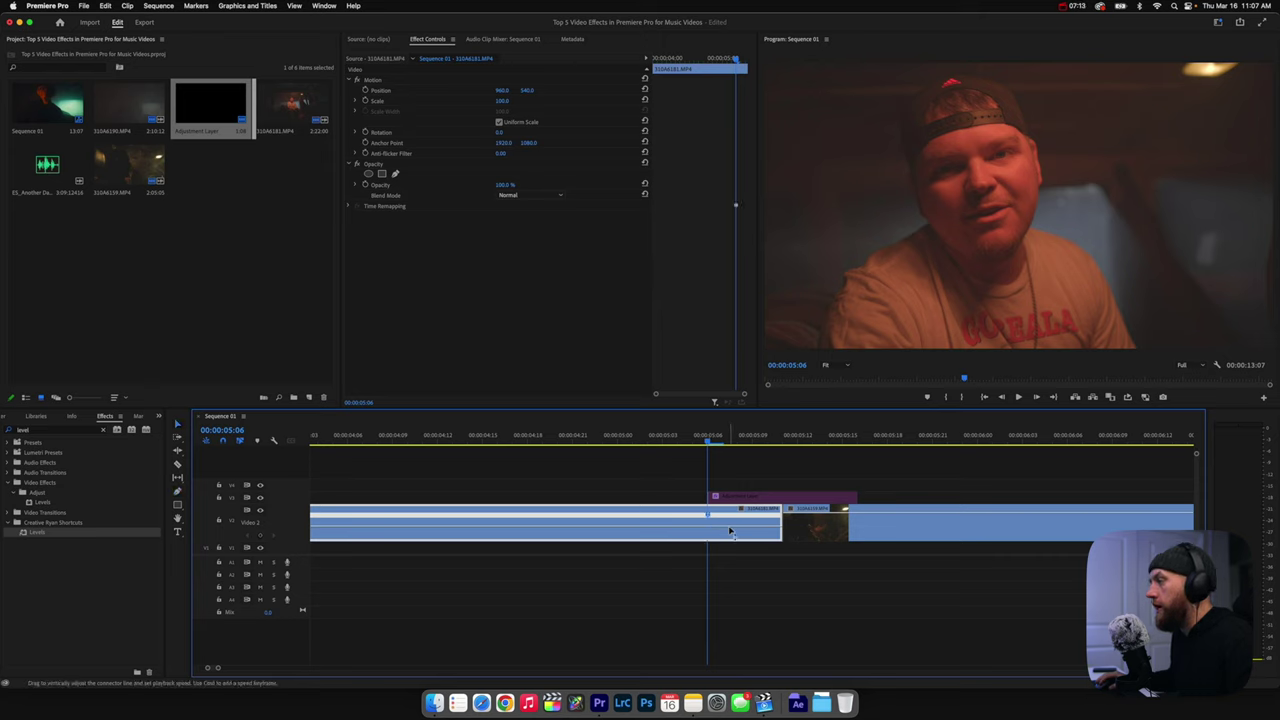
{"action": "mouse_move", "coordinate": [730, 532]}
{"action": "left_mouse_down"}
{"action": "mouse_move", "coordinate": [745, 514]}
{"action": "mouse_move", "coordinate": [710, 519]}
{"action": "mouse_move", "coordinate": [746, 520]}
{"action": "left_mouse_up"}
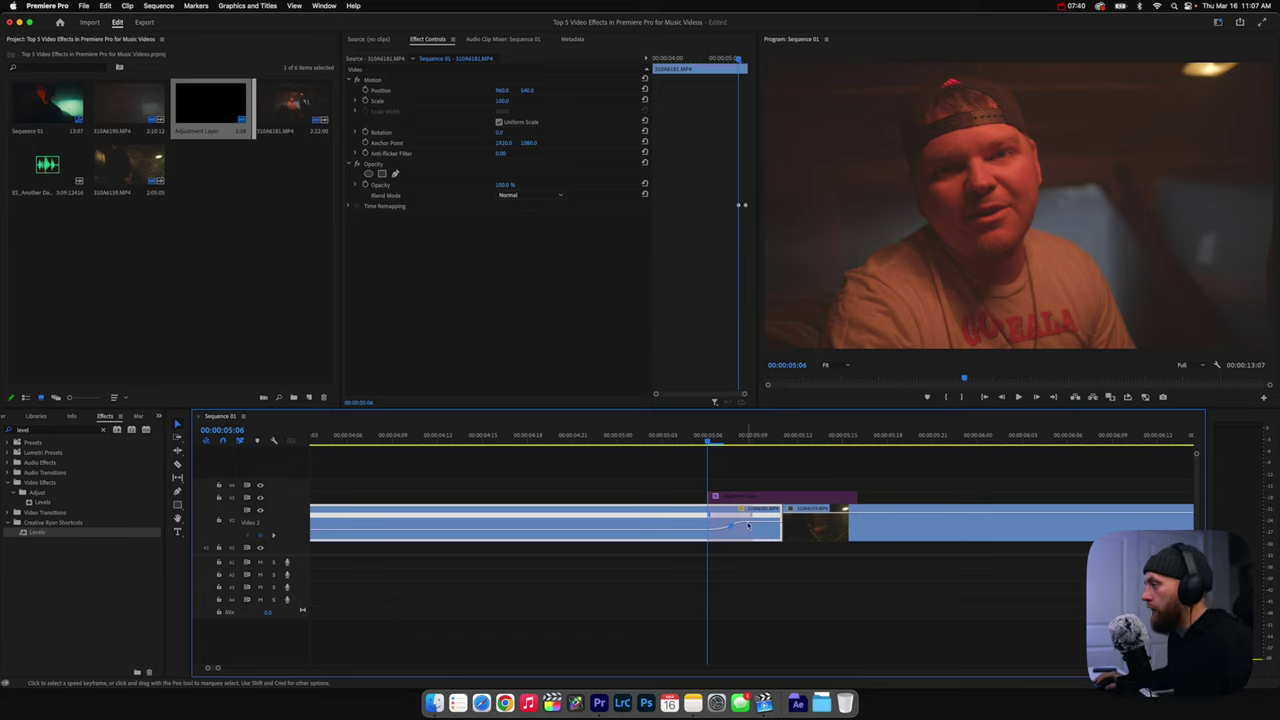
{"action": "left_click_drag", "start_coordinate": [736, 521], "coordinate": [711, 517]}
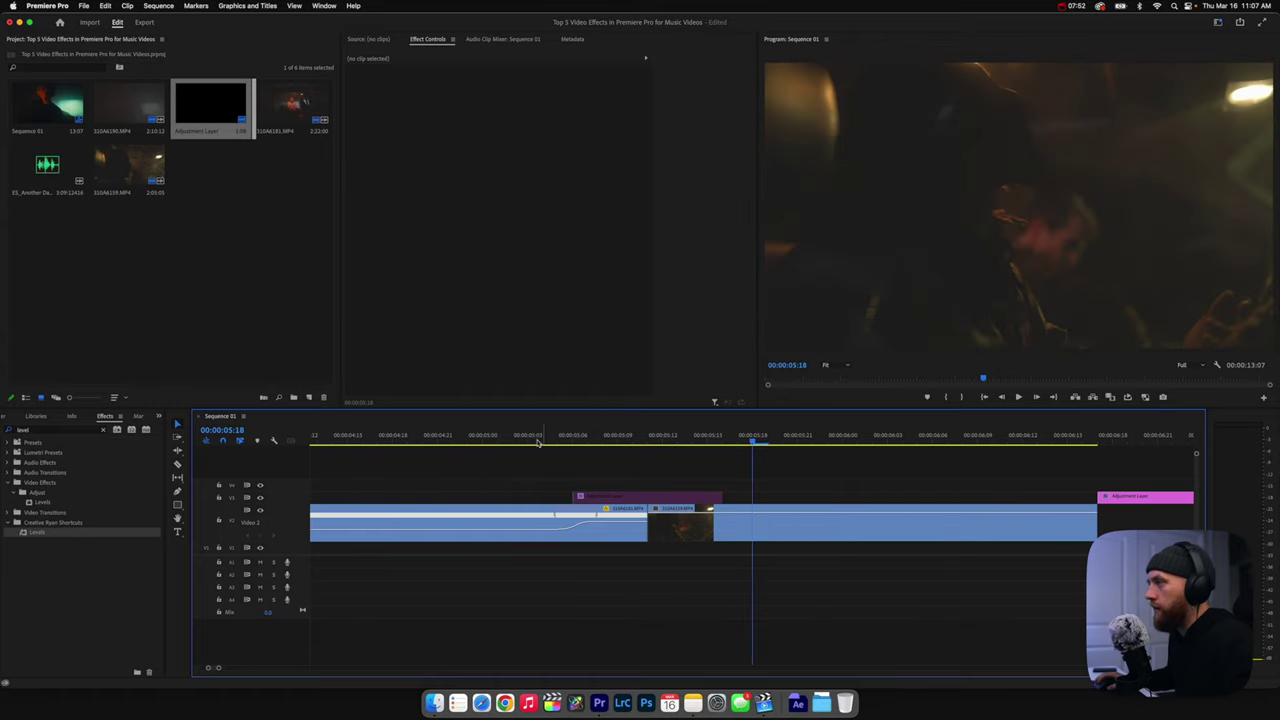
- Play back the speed ramp from 5:00 several times
{"action": "key", "text": "space"}
{"action": "left_click", "coordinate": [486, 432]}
{"action": "key", "text": "space"}
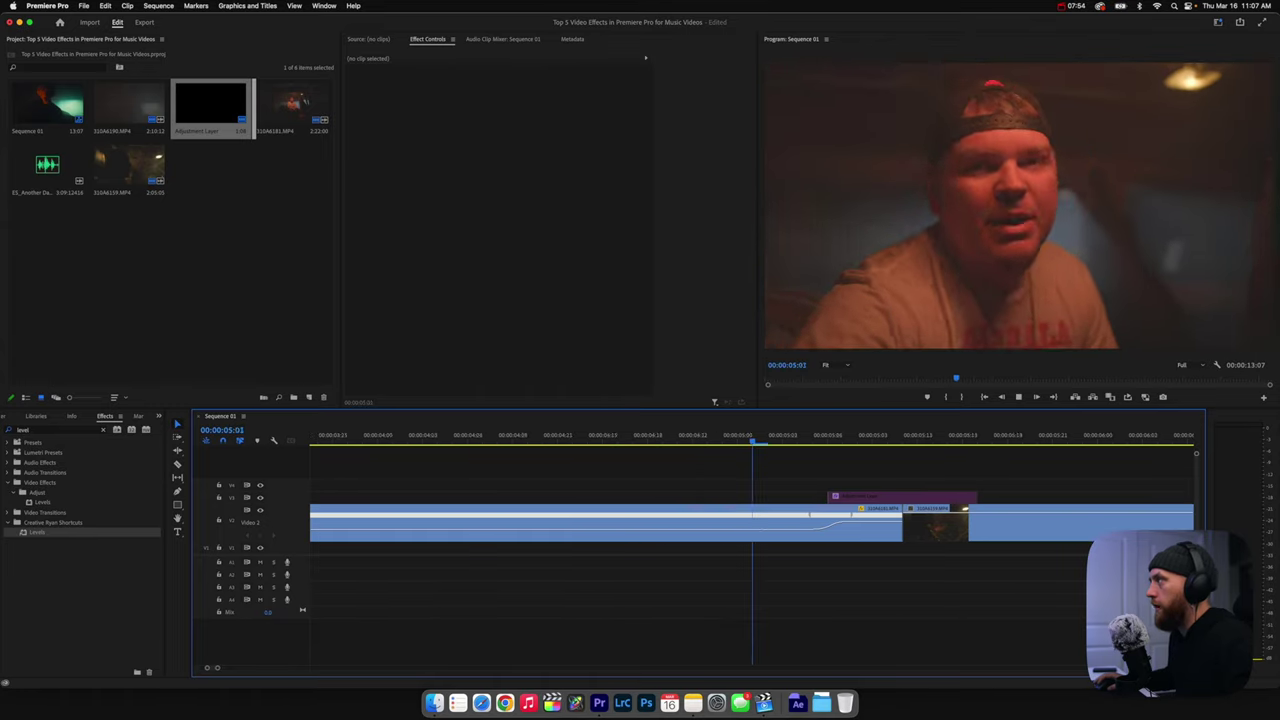
{"action": "left_click", "coordinate": [443, 438]}
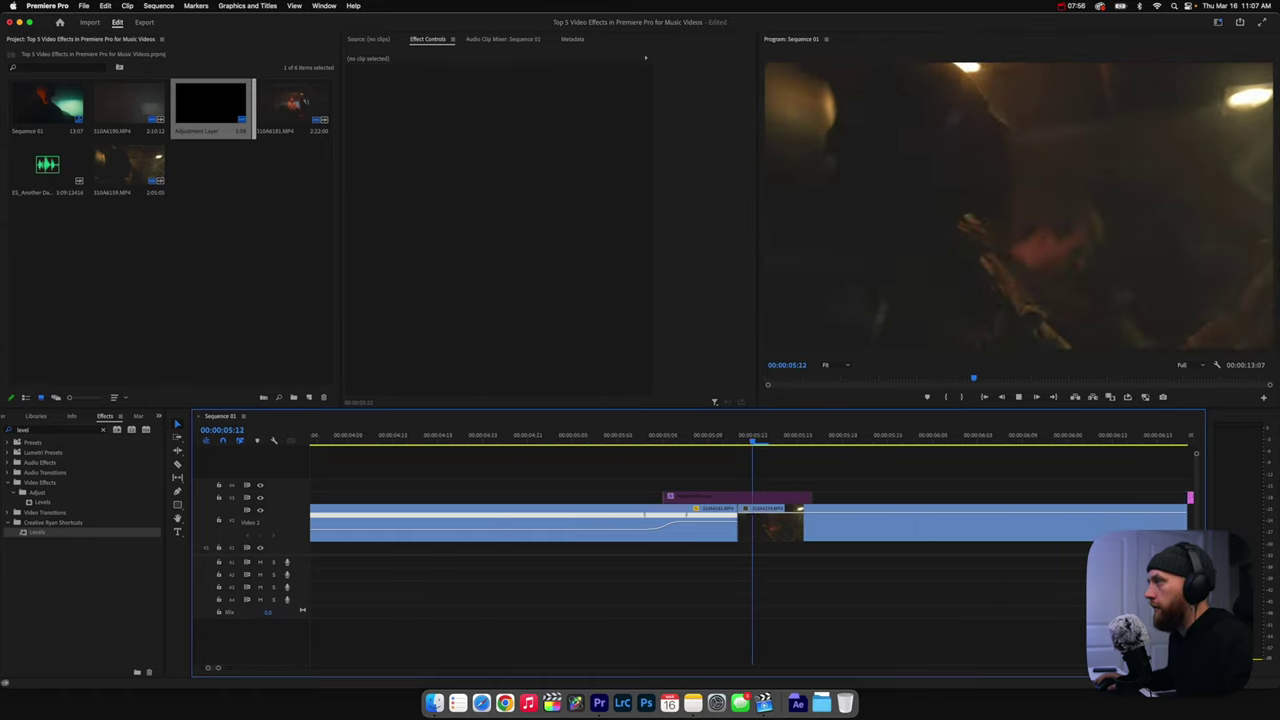
{"action": "left_click", "coordinate": [443, 438]}
{"action": "key", "text": "space"}
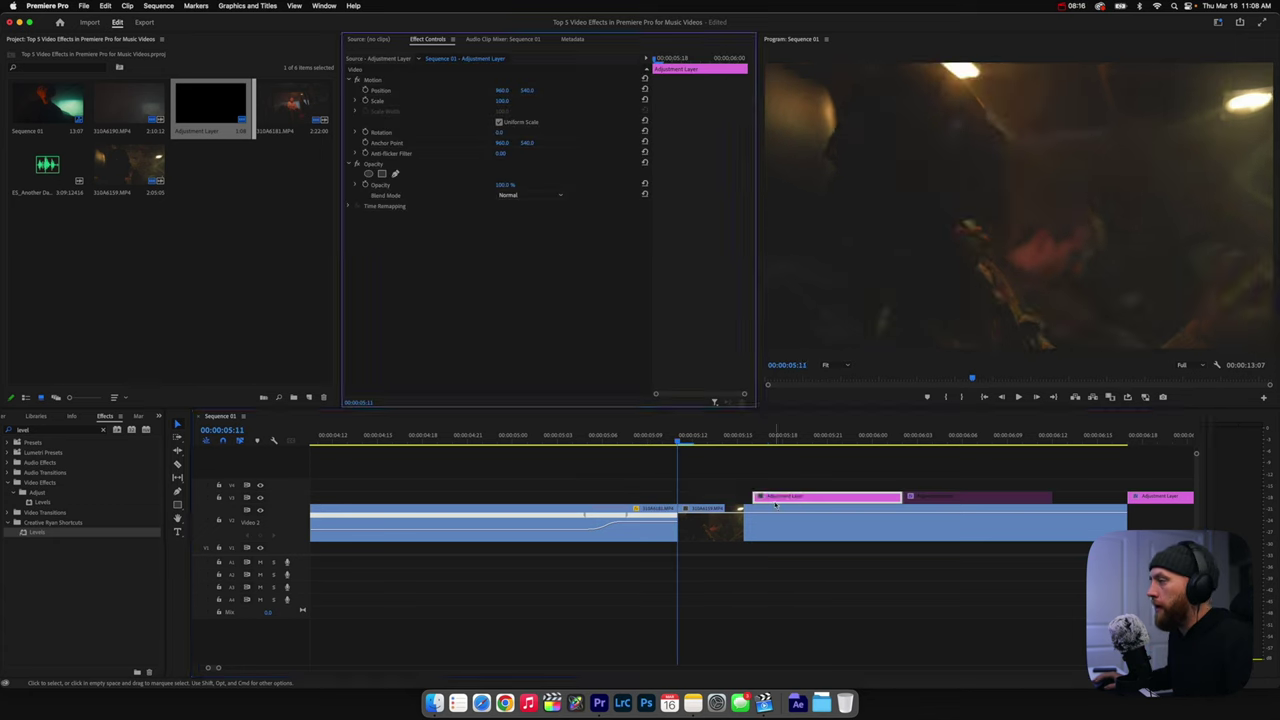
- Trim the adjustment layer to run from 5:05 to the cut, then search Effects for 'direc'
{"action": "left_click_drag", "start_coordinate": [790, 497], "coordinate": [612, 503]}
{"action": "left_click", "coordinate": [586, 443]}
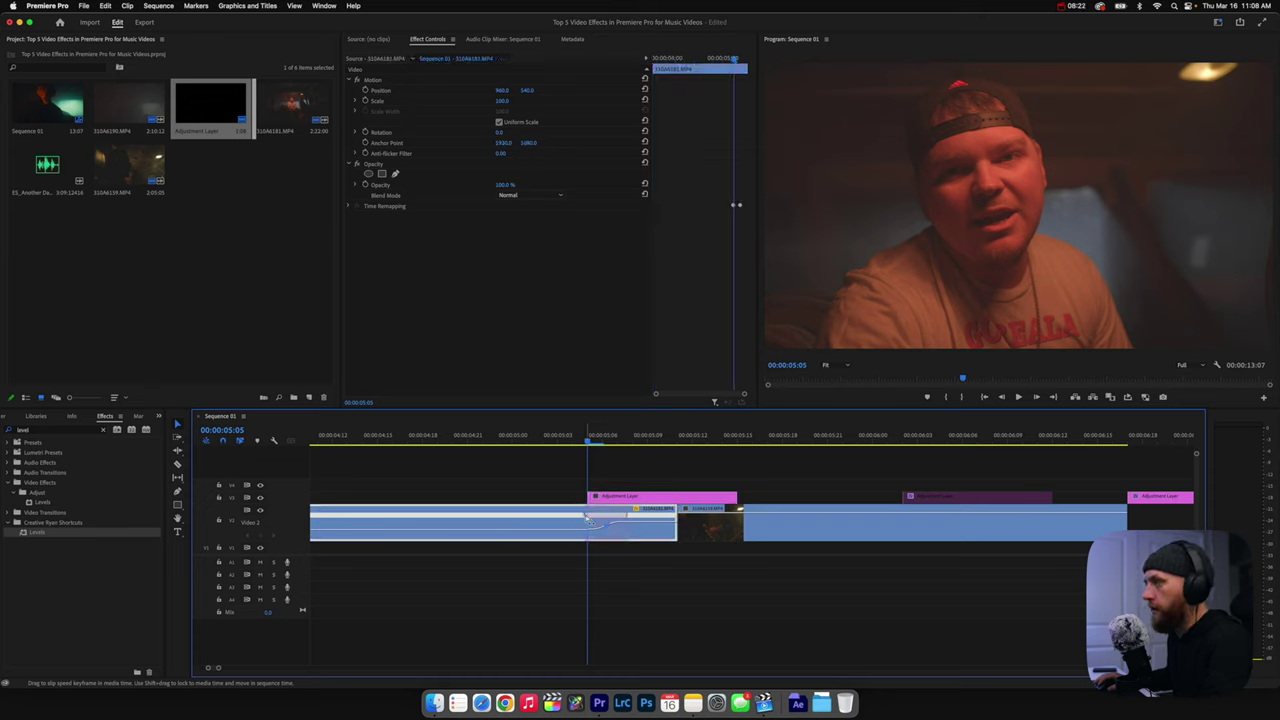
{"action": "left_click_drag", "start_coordinate": [598, 500], "coordinate": [599, 502]}
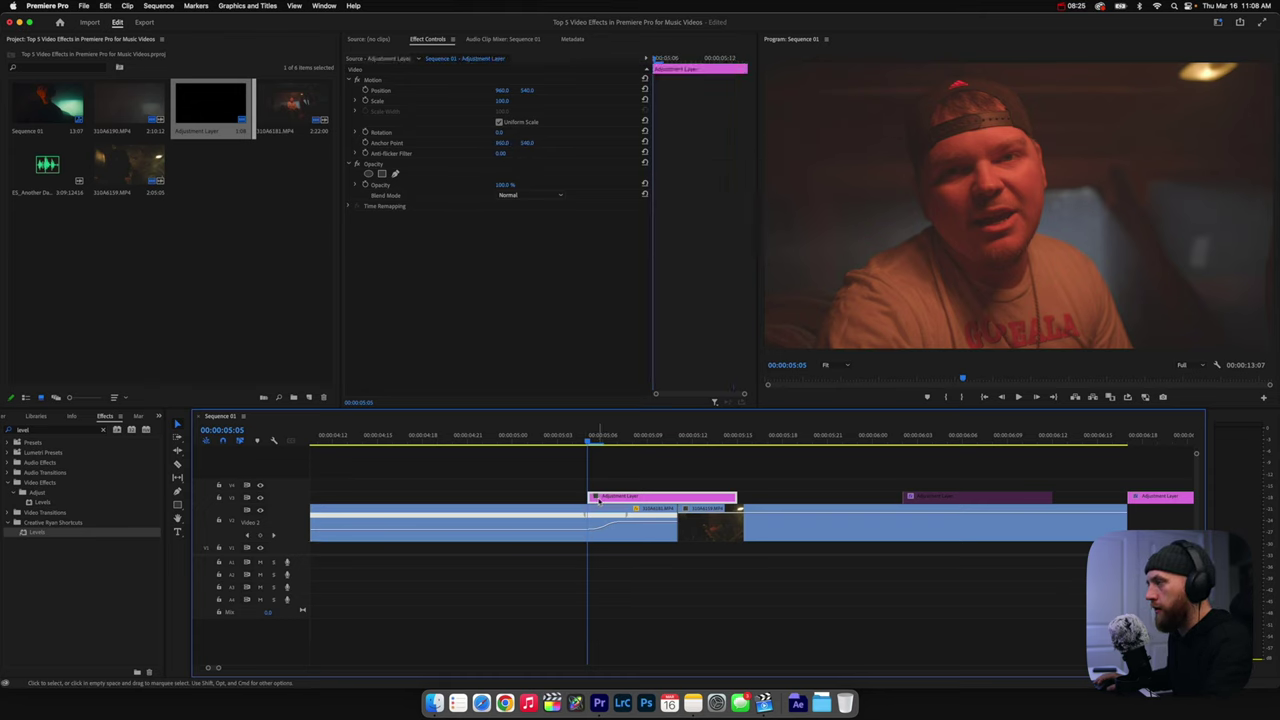
{"action": "key", "text": "space"}
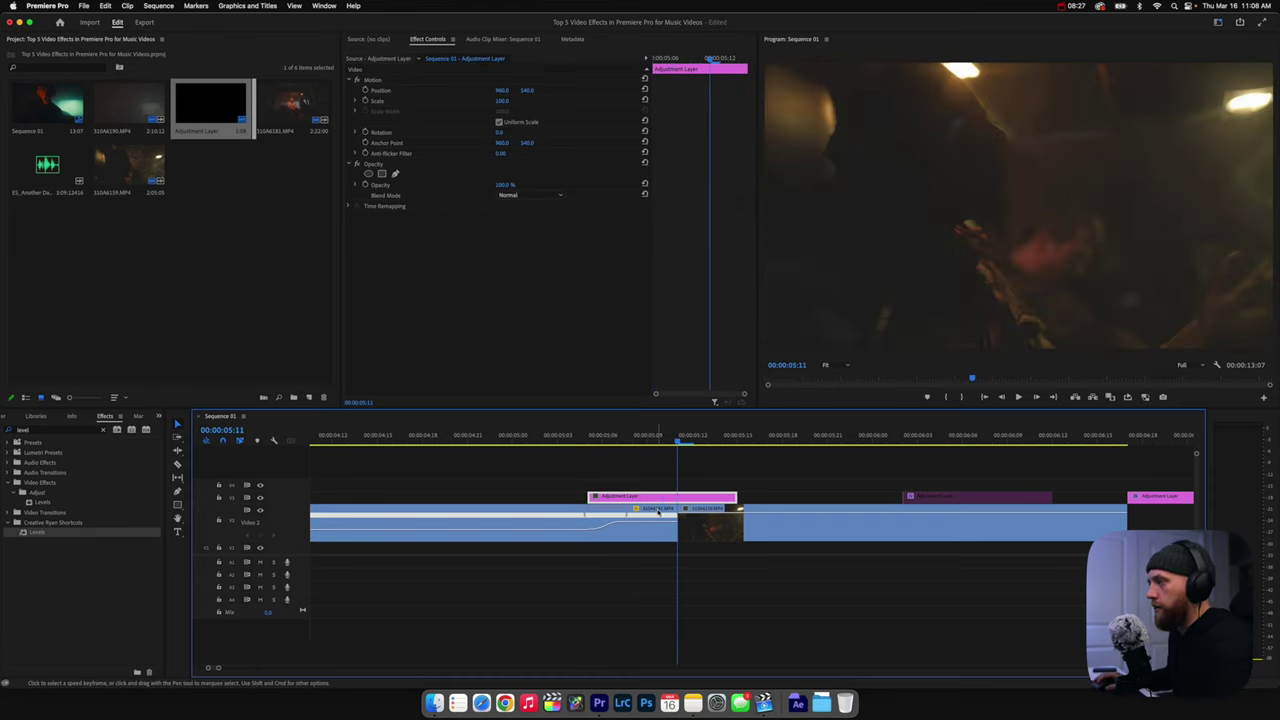
{"action": "left_click", "coordinate": [680, 497]}
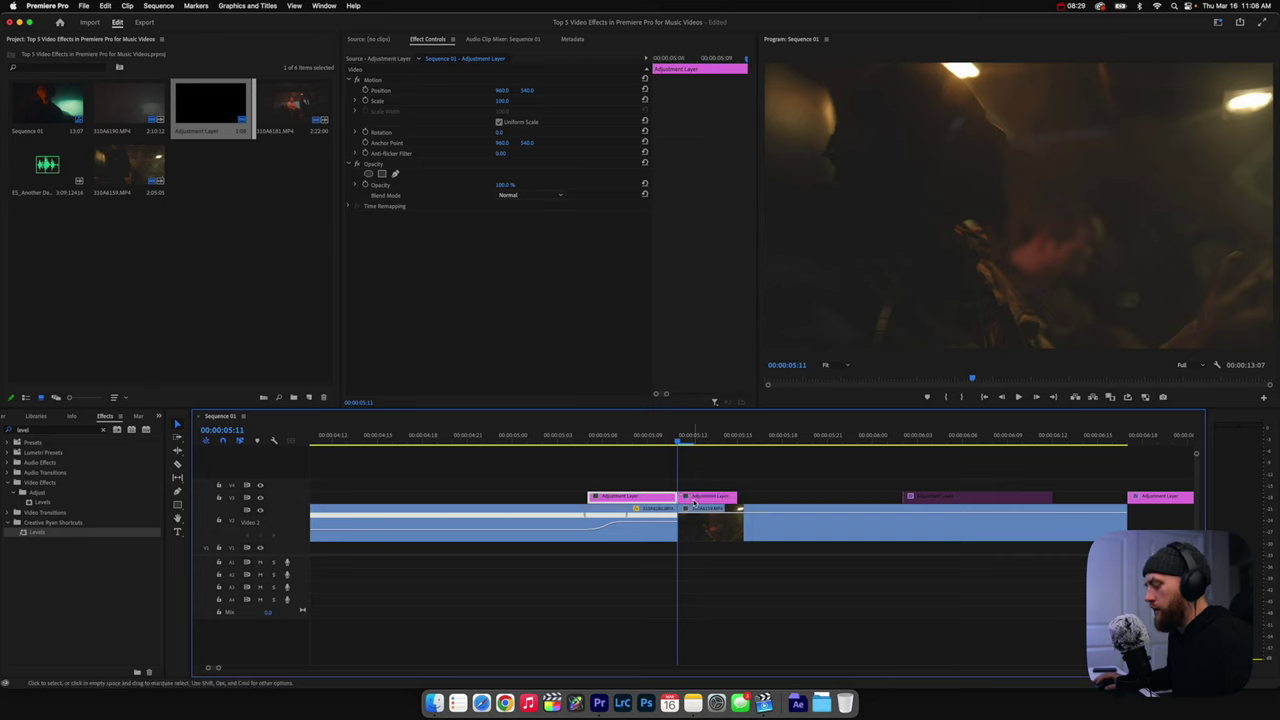
{"action": "left_click", "coordinate": [694, 502]}
{"action": "key", "text": "Delete"}
{"action": "key", "text": "Left"}
{"action": "key", "text": "Left"}
{"action": "key", "text": "Left"}
{"action": "key", "text": "Left"}
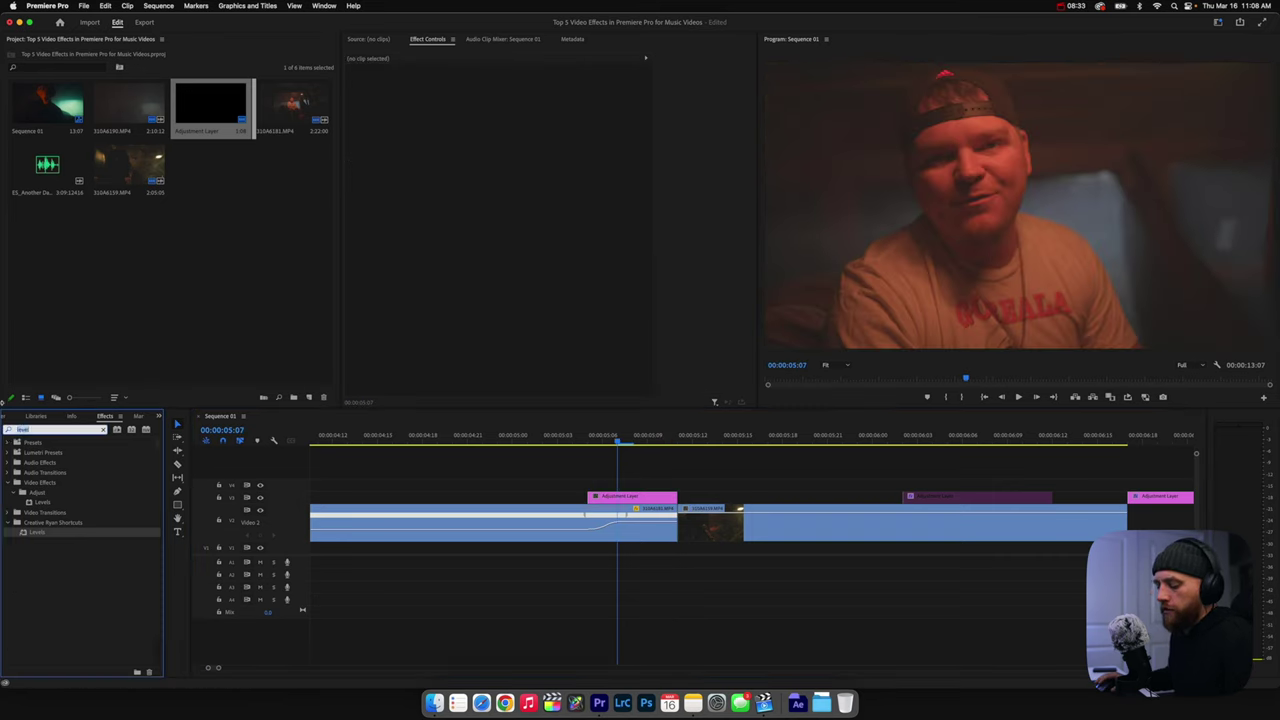
{"action": "type", "text": "directional blur"}
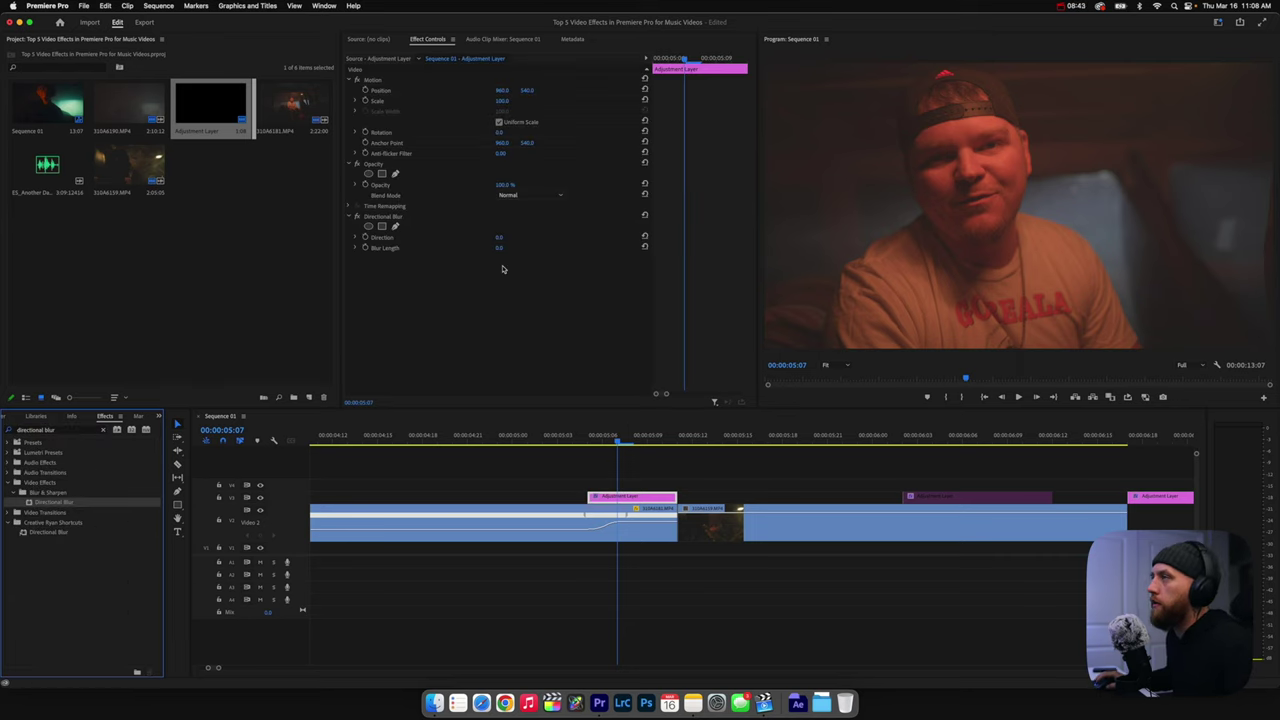
- Keyframe Directional Blur Direction and Blur Length, ramping to 90° and 13 two frames later
{"action": "left_click", "coordinate": [621, 469]}
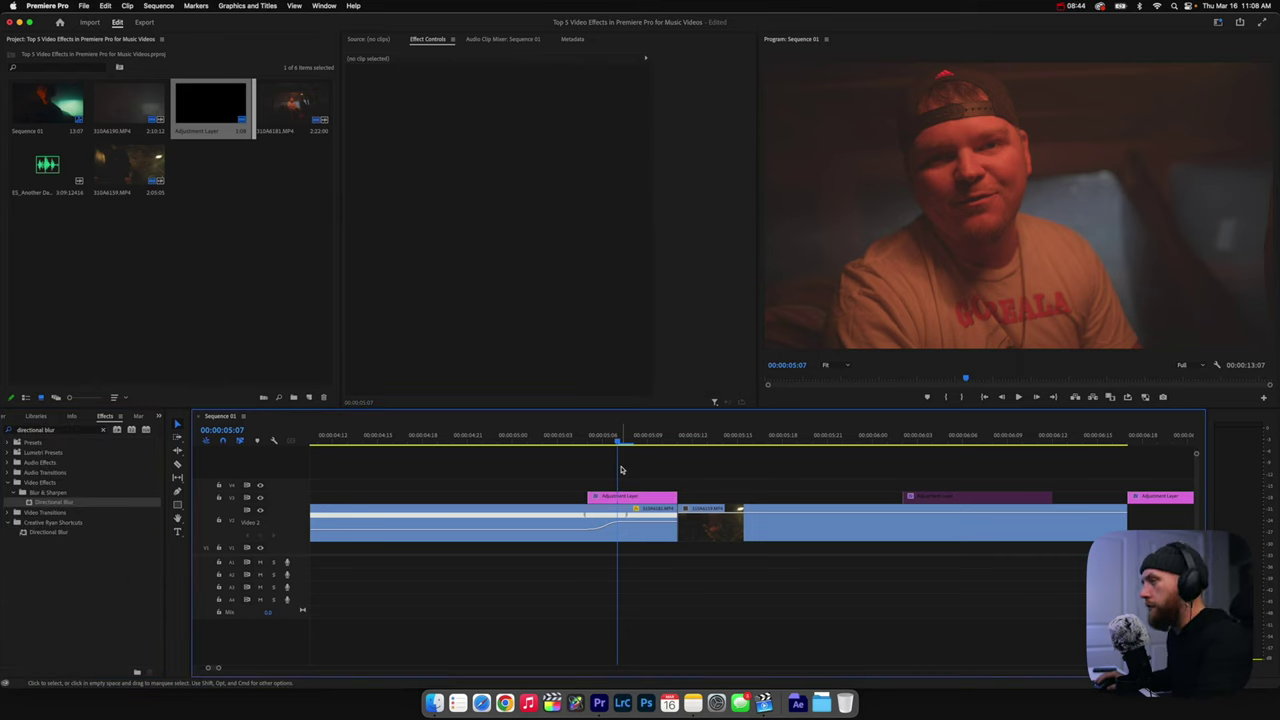
{"action": "left_click", "coordinate": [616, 496]}
{"action": "key", "text": "Up"}
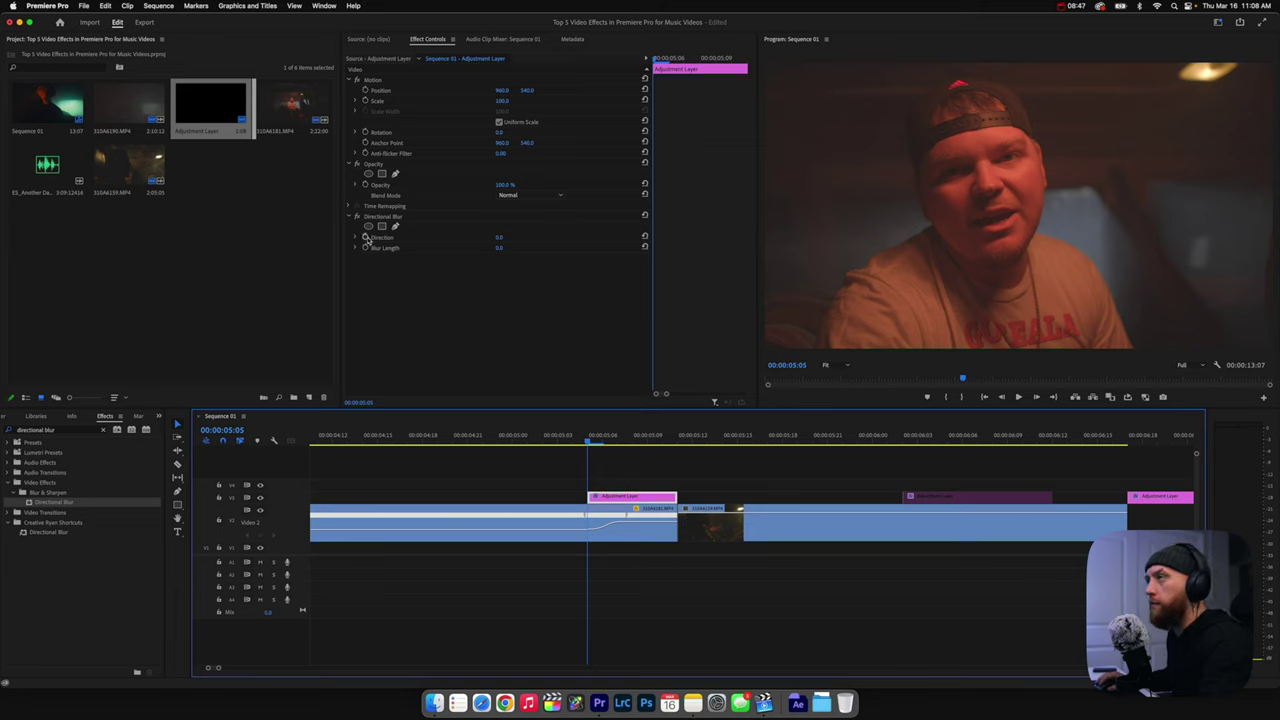
{"action": "left_click", "coordinate": [366, 237]}
{"action": "left_click", "coordinate": [366, 247]}
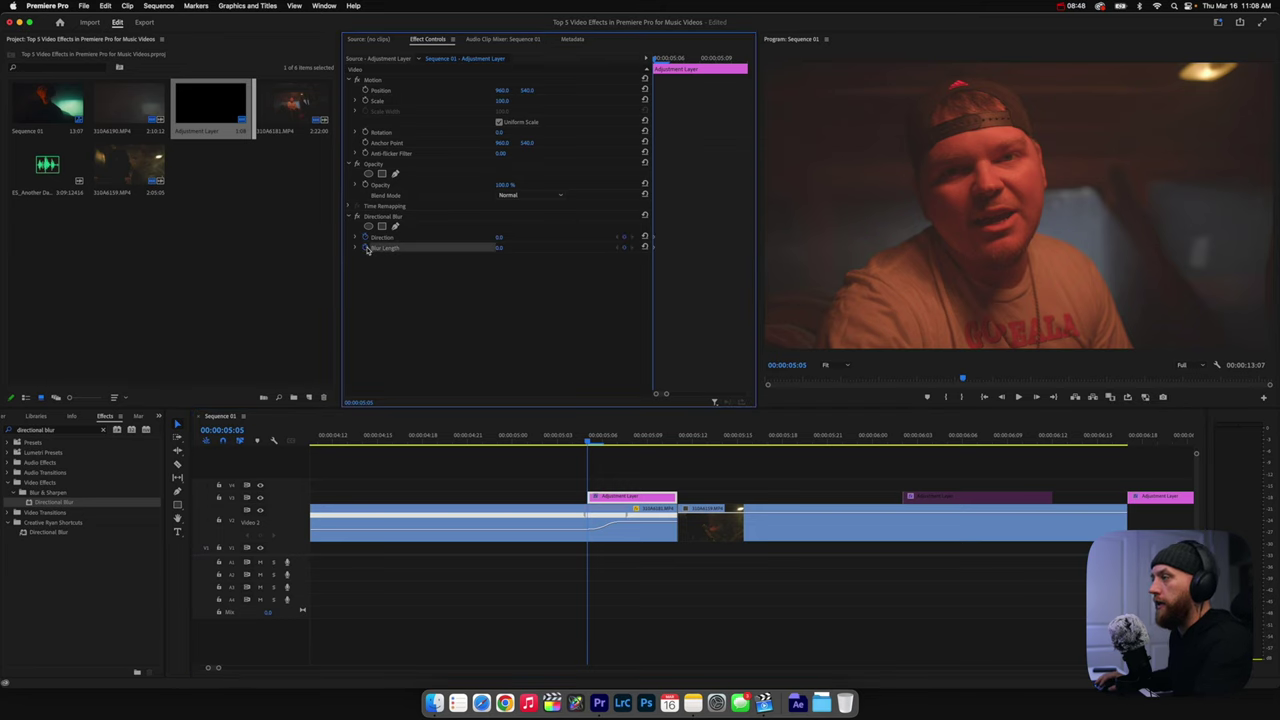
{"action": "key", "text": "Right"}
{"action": "key", "text": "Right"}
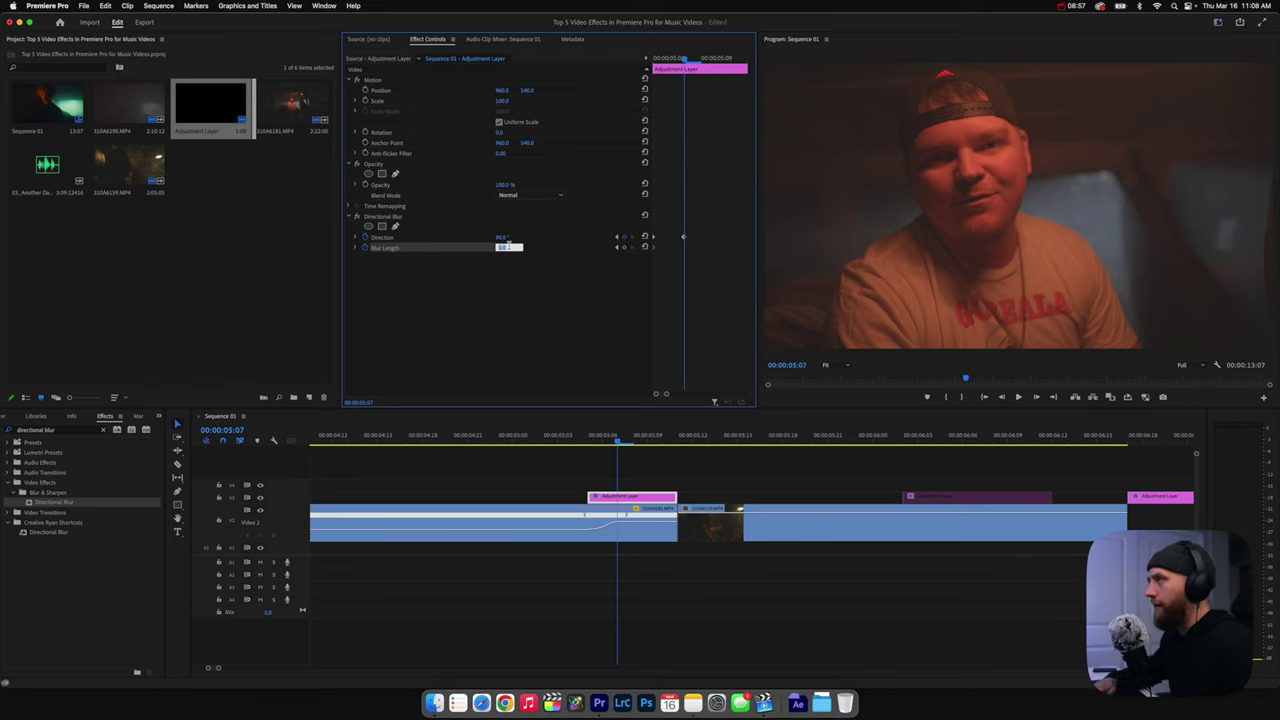
{"action": "key", "text": "Return"}
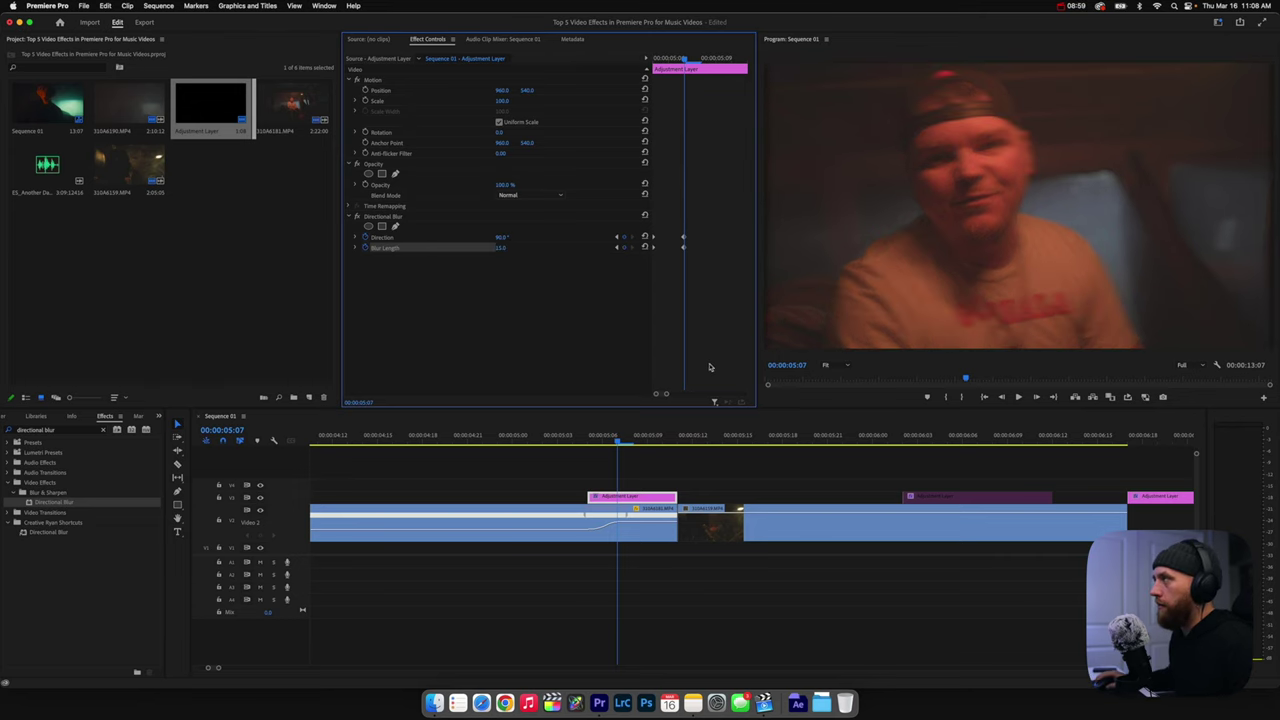
- Scrub and play through the cut to preview the directional blur
{"action": "left_click_drag", "start_coordinate": [617, 437], "coordinate": [751, 437]}
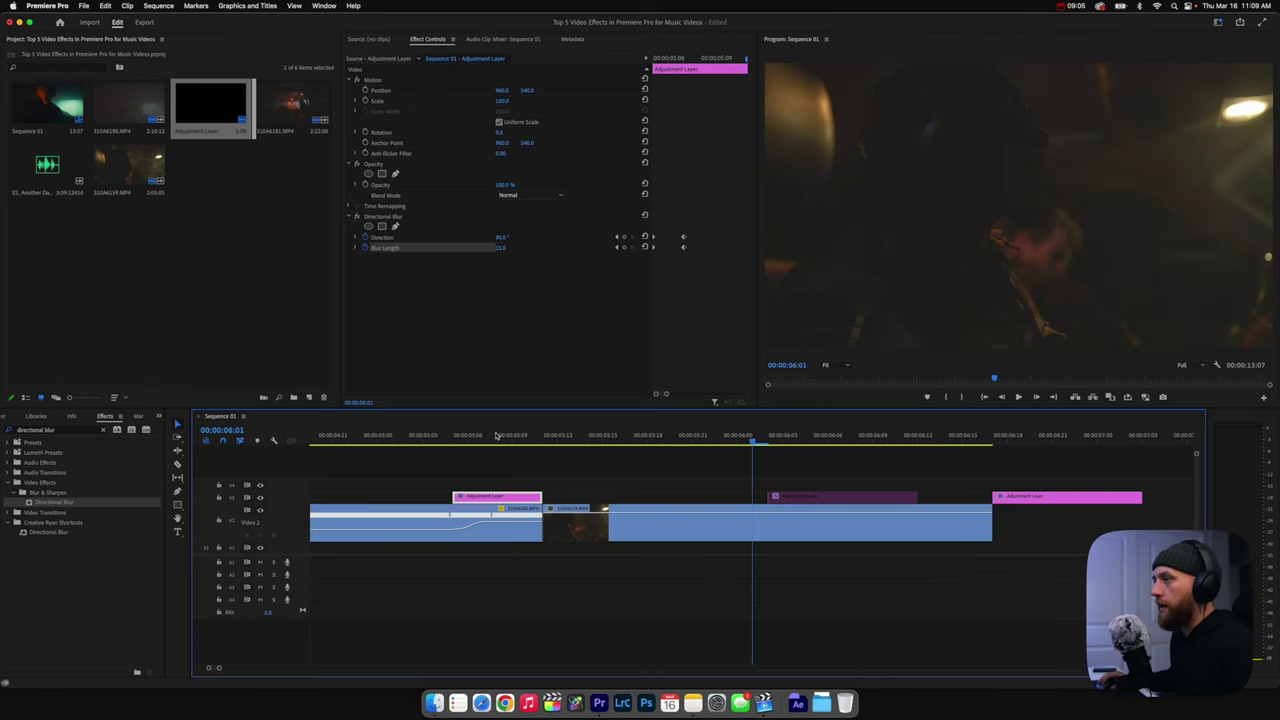
{"action": "left_click", "coordinate": [408, 437]}
{"action": "key", "text": "space"}
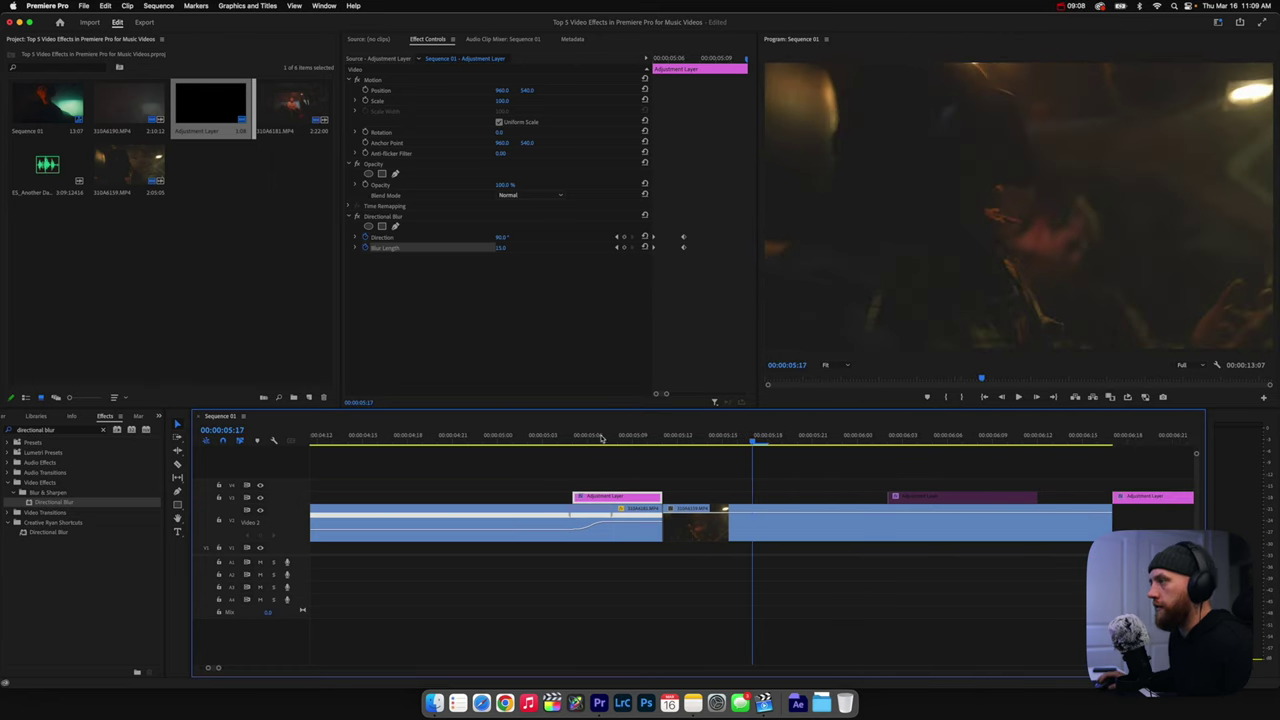
{"action": "left_click", "coordinate": [601, 440]}
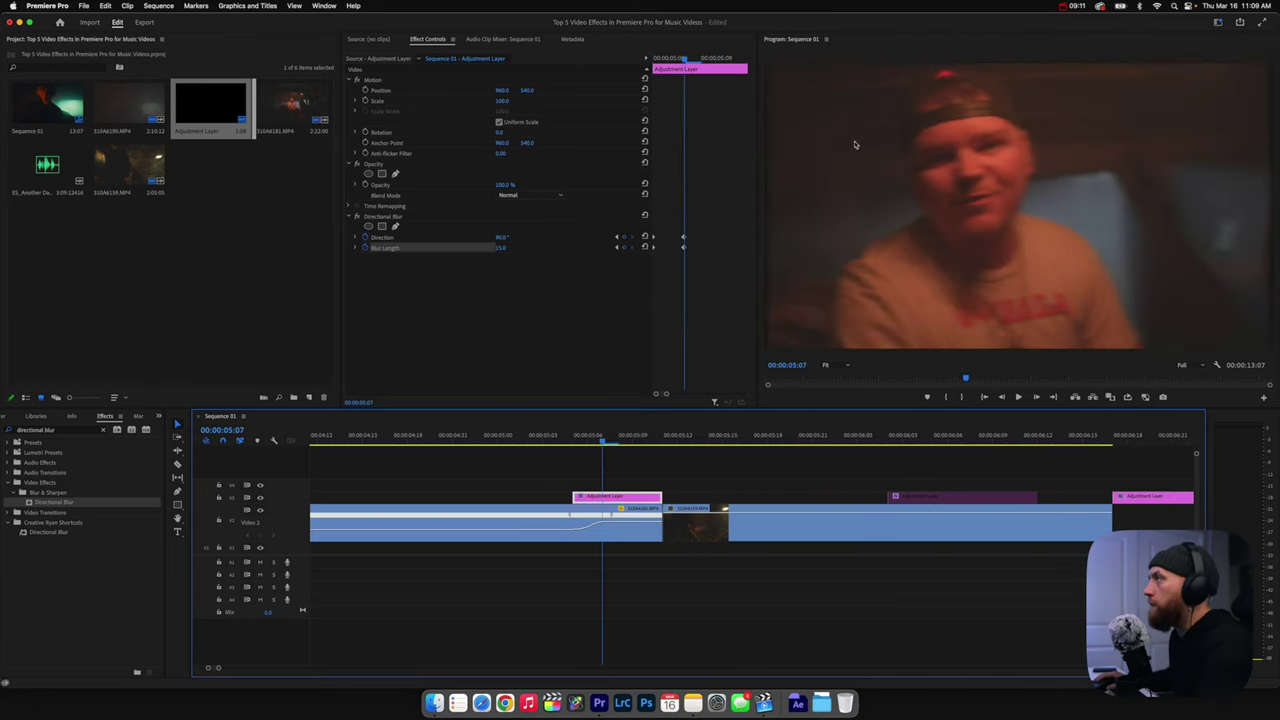
{"action": "key", "text": "Left"}
{"action": "key", "text": "Left"}
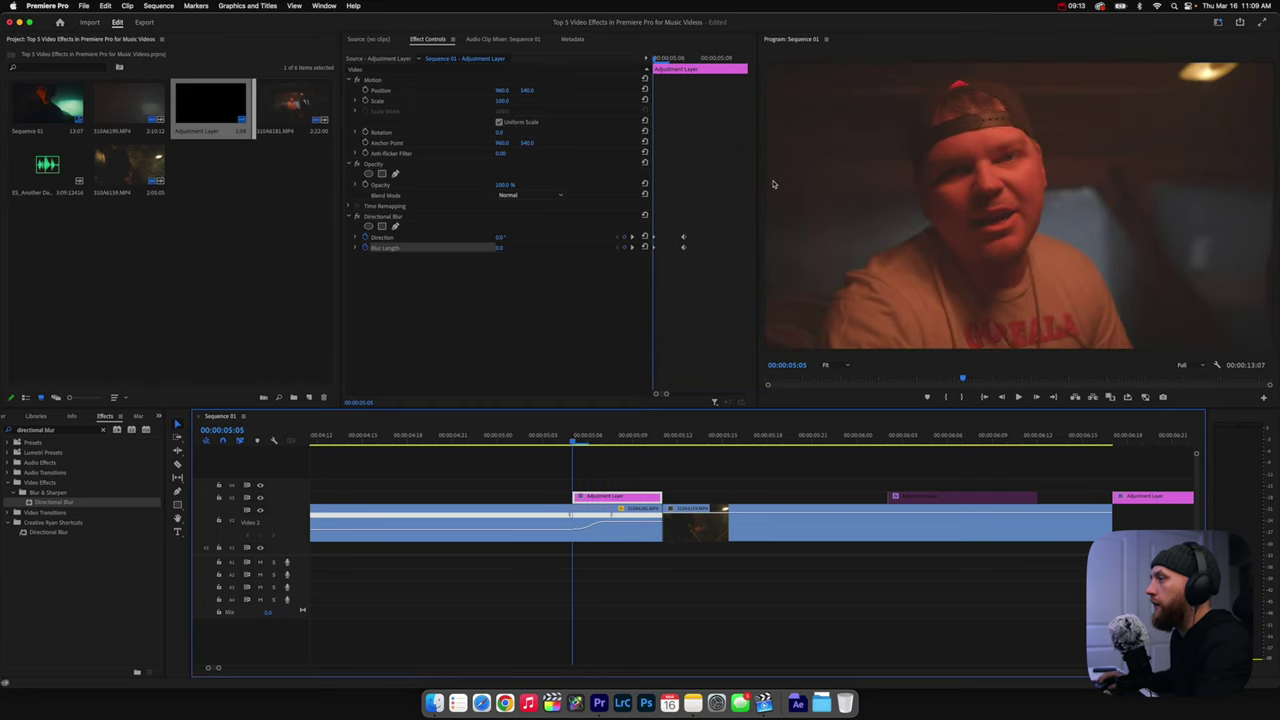
- Search for Transform and apply it to the adjustment layer
{"action": "left_click", "coordinate": [100, 431]}
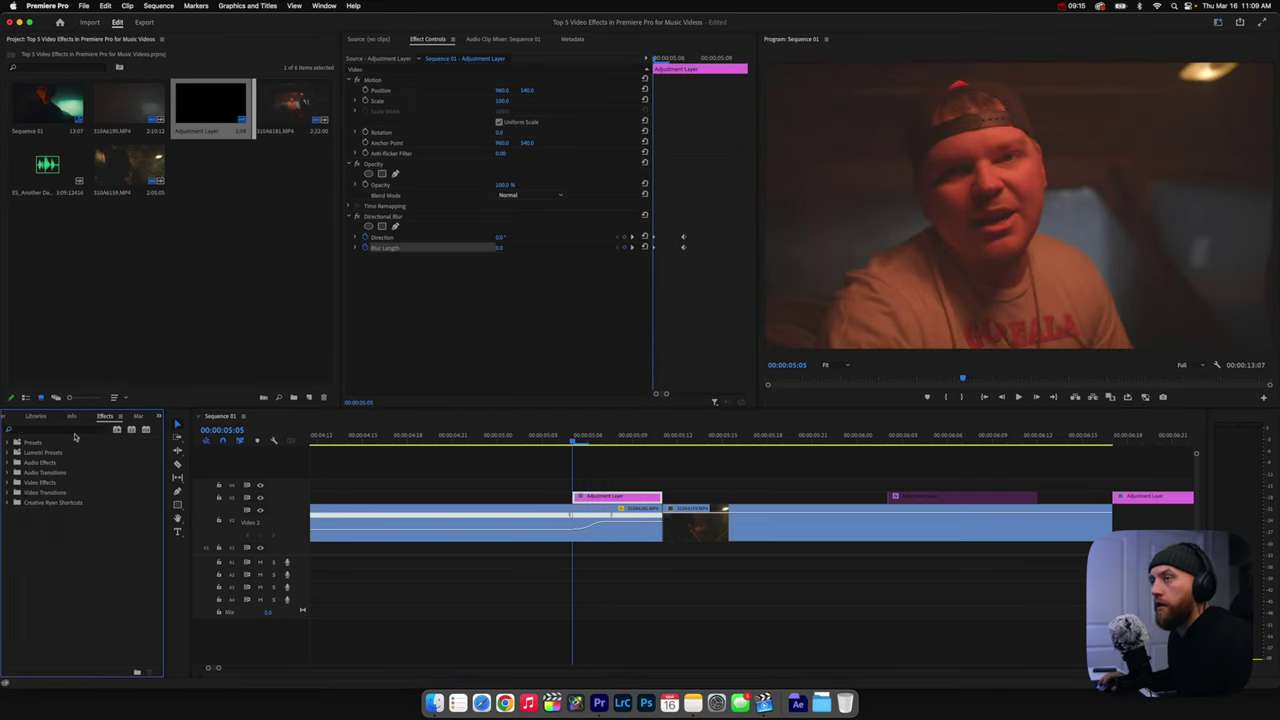
{"action": "left_click", "coordinate": [64, 432]}
{"action": "type", "text": "trans"}
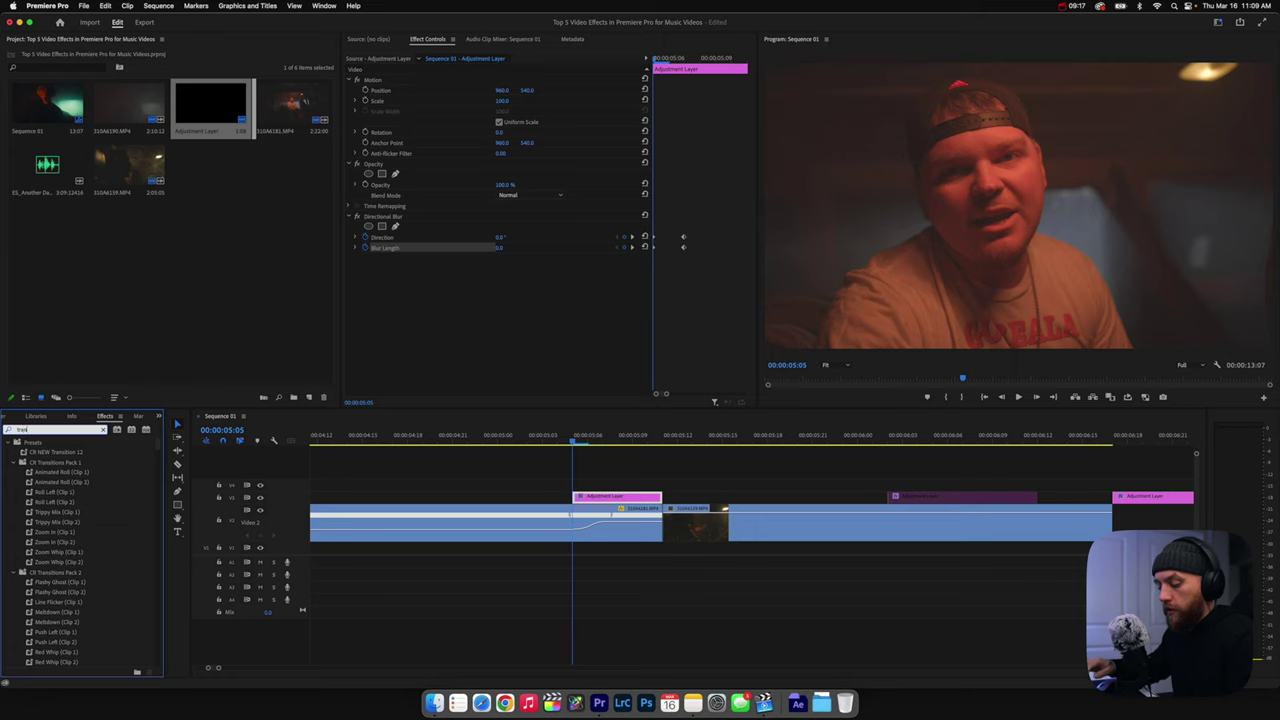
{"action": "type", "text": "fo"}
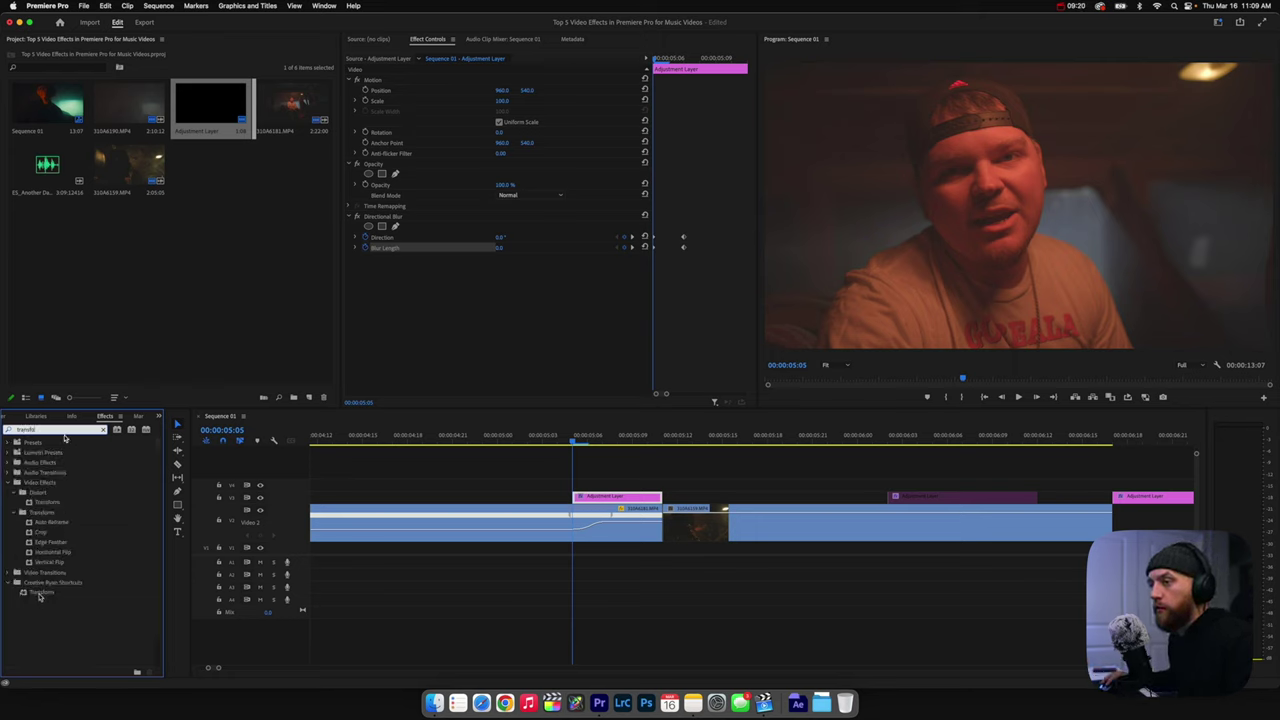
{"action": "left_click_drag", "start_coordinate": [40, 594], "coordinate": [613, 438]}
{"action": "left_click_drag", "start_coordinate": [607, 498], "coordinate": [608, 498]}
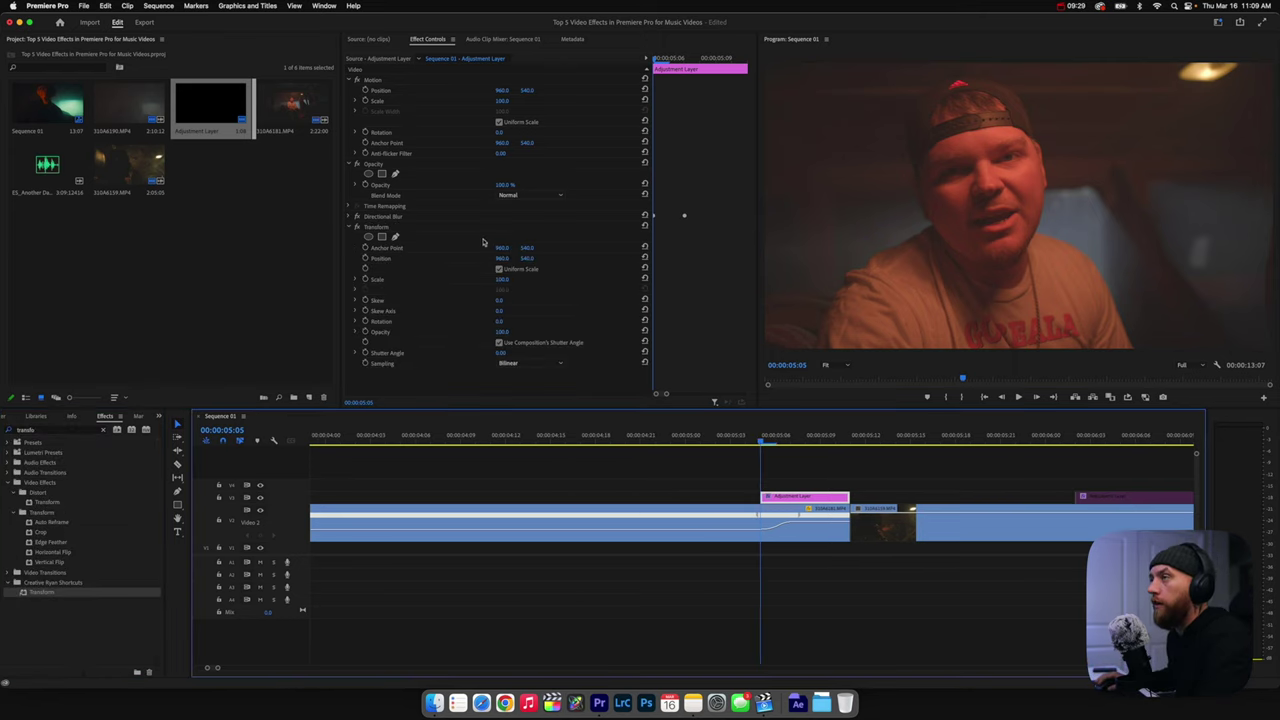
- Keyframe Transform Scale, raising it to 110 one frame into the cut
{"action": "left_click", "coordinate": [365, 281]}
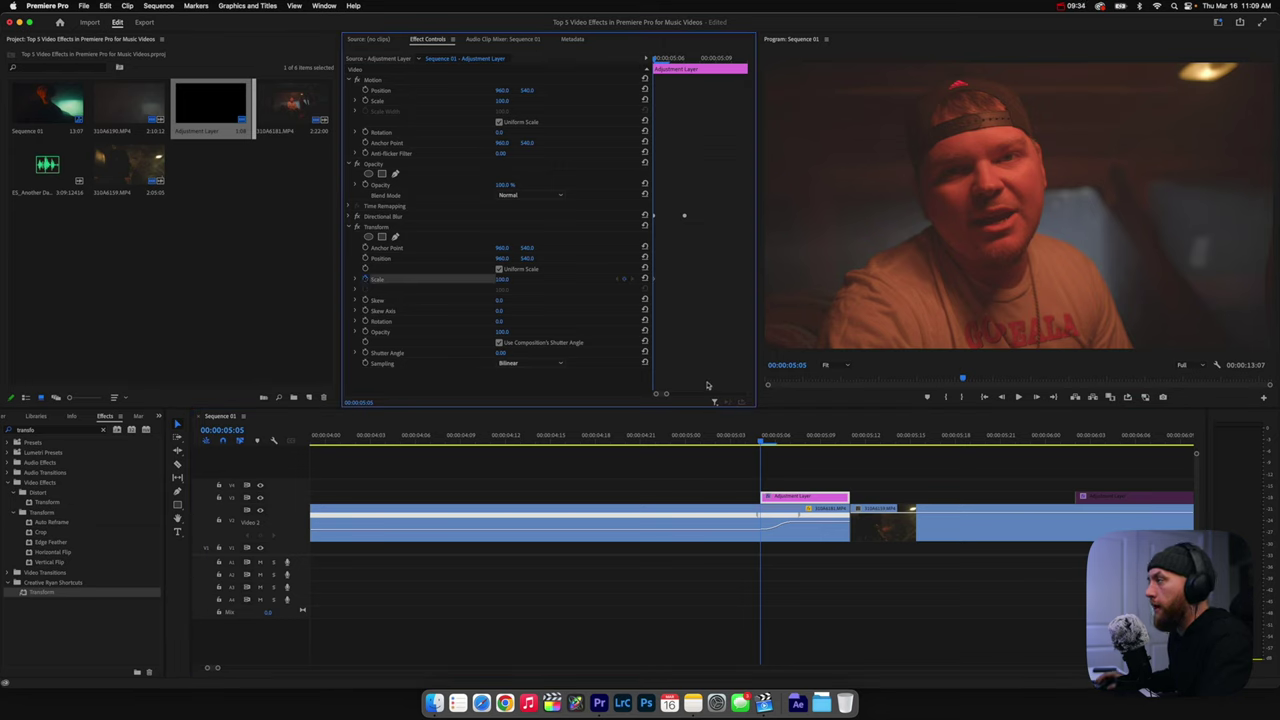
{"action": "key", "text": "Right"}
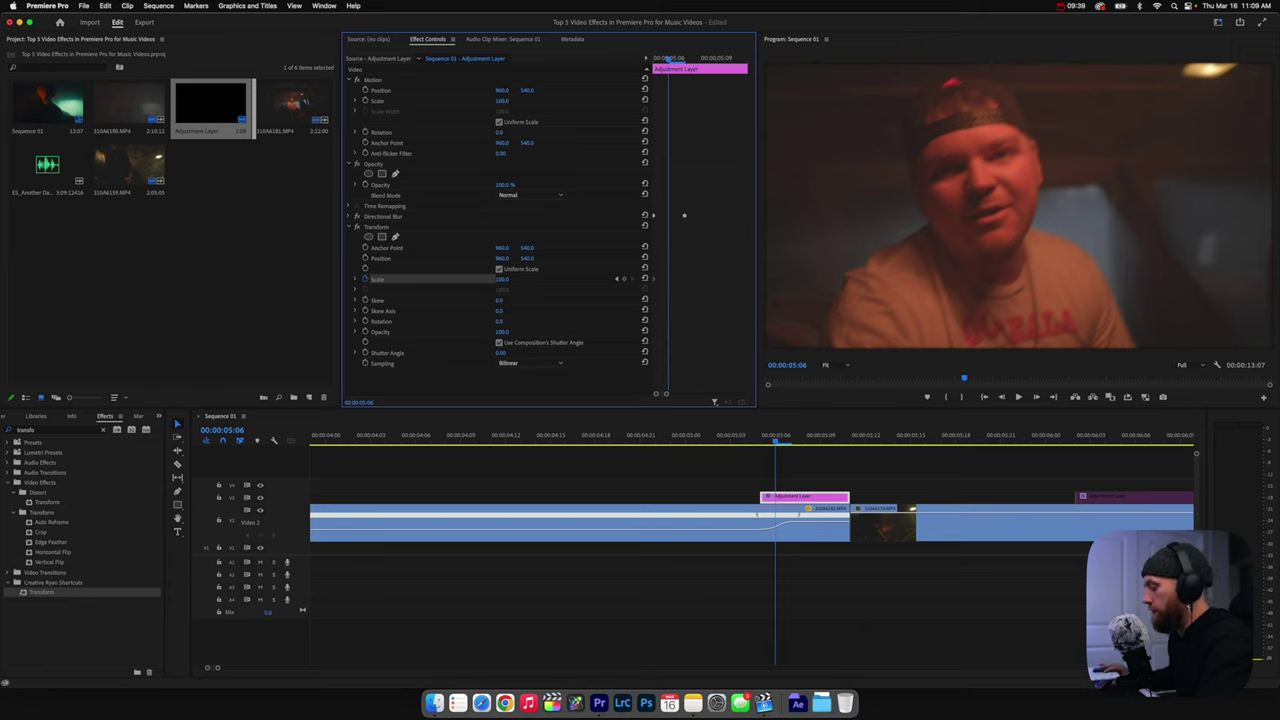
{"action": "key", "text": "Return"}
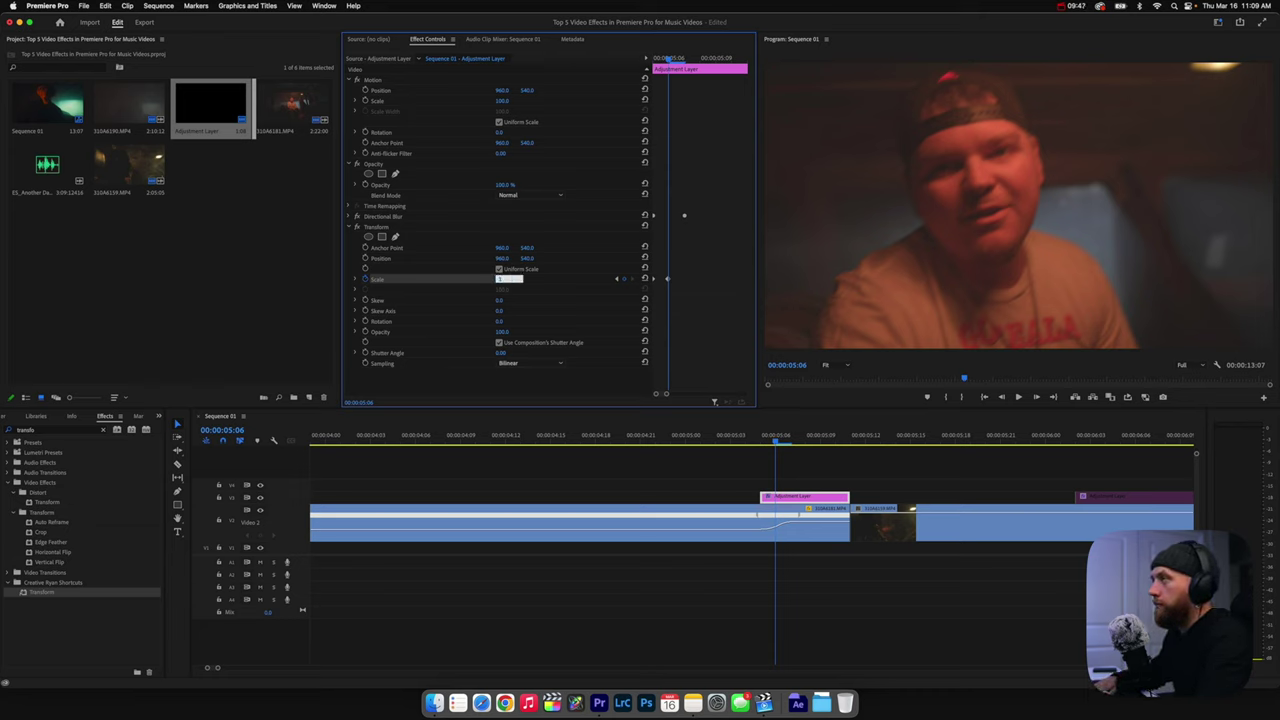
{"action": "key", "text": "Return"}
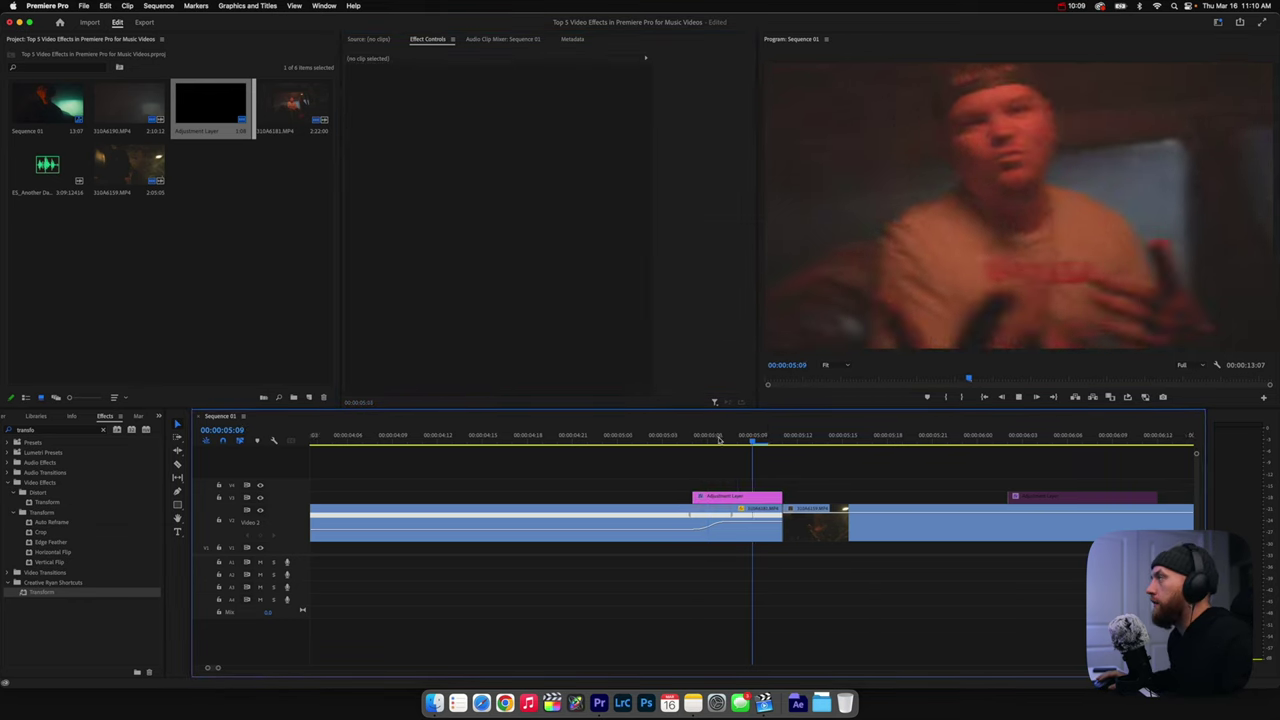
- Replay the zoom and set Directional Blur Length to 50 at 05:09
{"action": "left_click", "coordinate": [449, 437]}
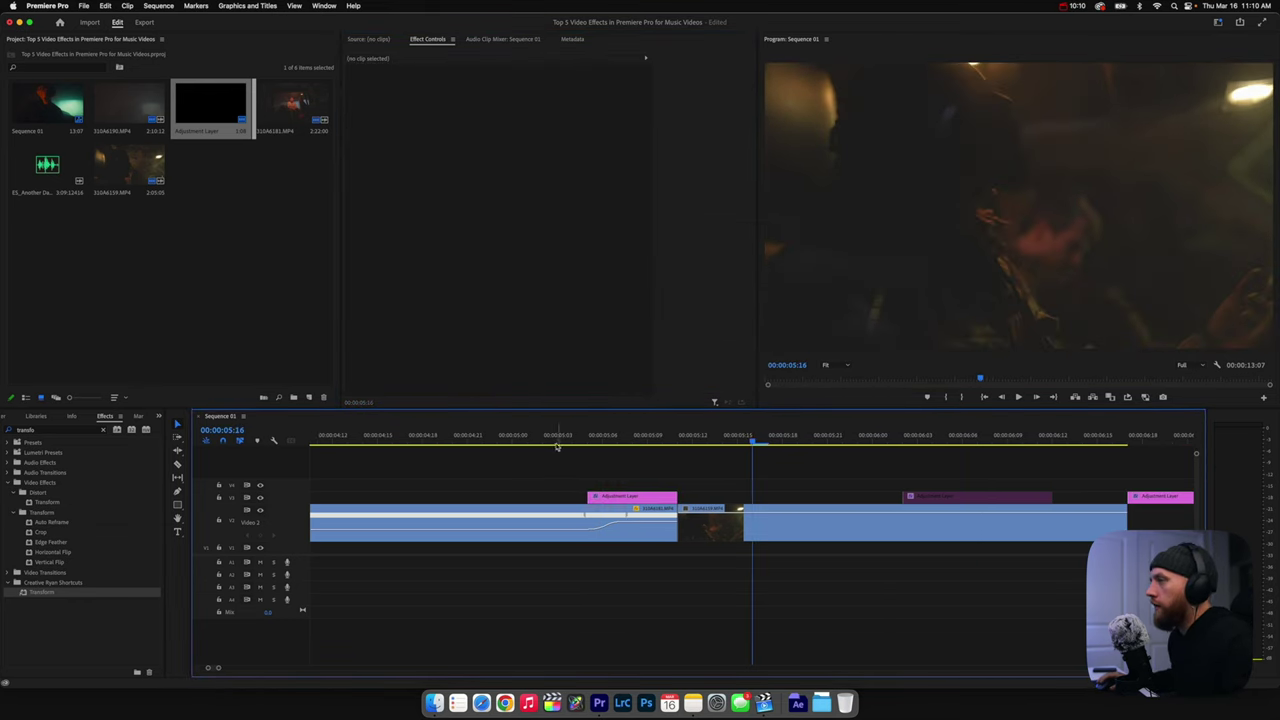
{"action": "left_click", "coordinate": [484, 431]}
{"action": "left_click", "coordinate": [677, 437]}
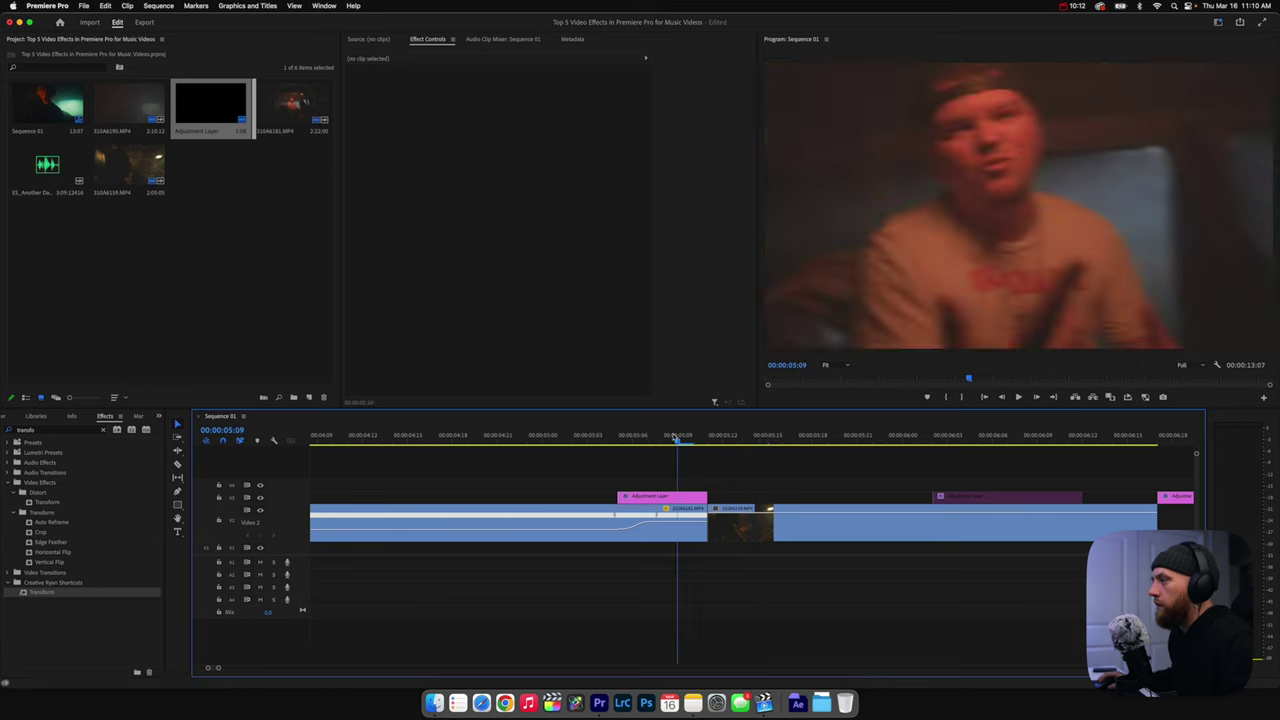
{"action": "left_click", "coordinate": [677, 498]}
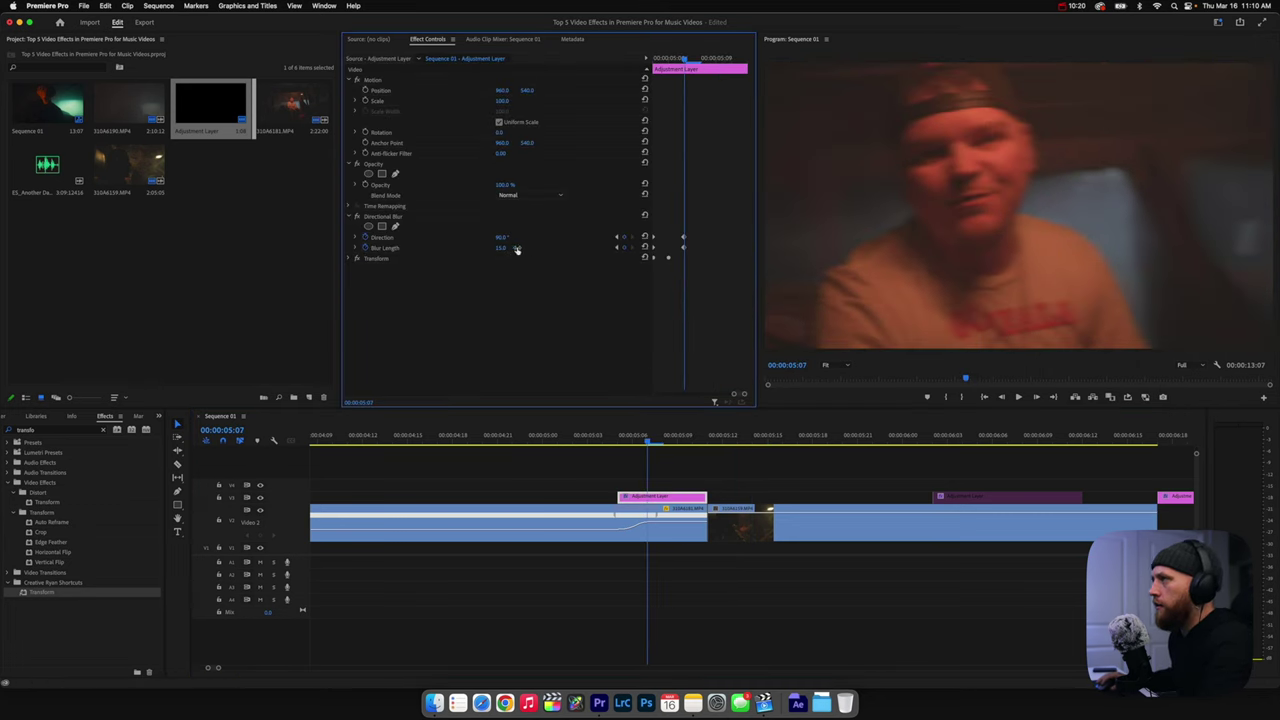
{"action": "key", "text": "Return"}
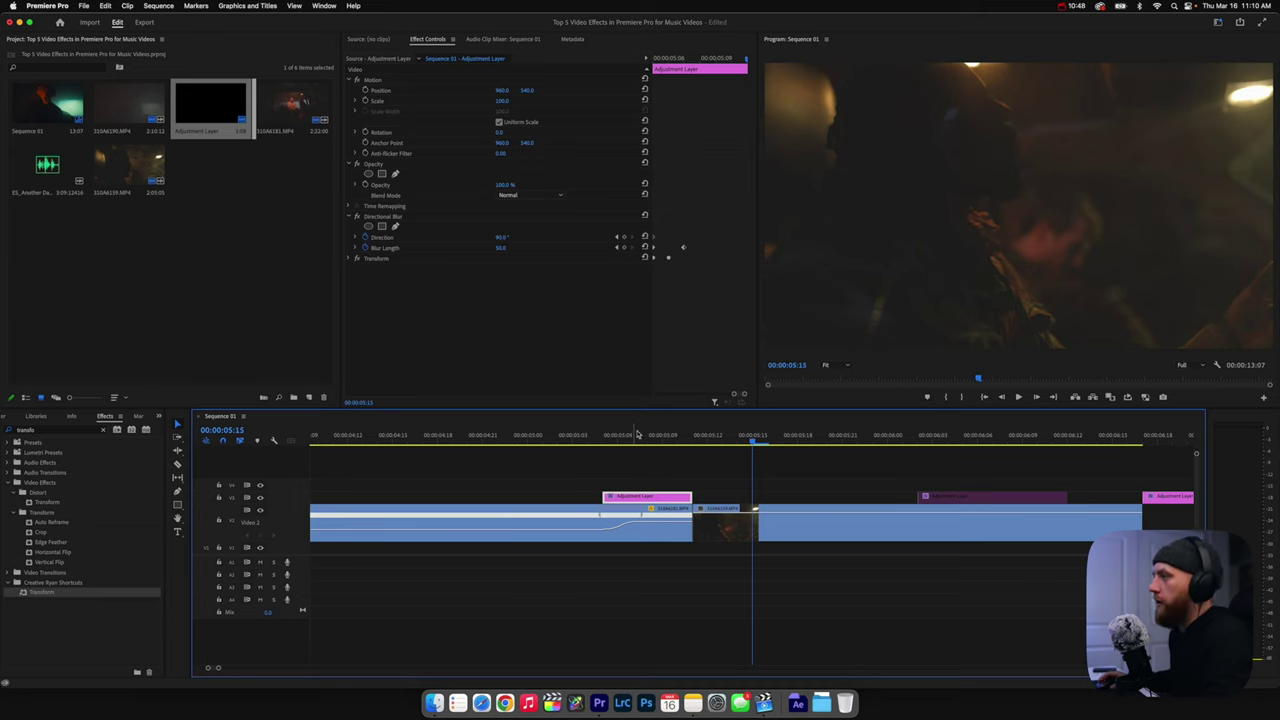
- Lower Blur Length to 10 at 05:07 and play the transition from 05:00
{"action": "left_click", "coordinate": [634, 434]}
{"action": "left_click", "coordinate": [500, 248]}
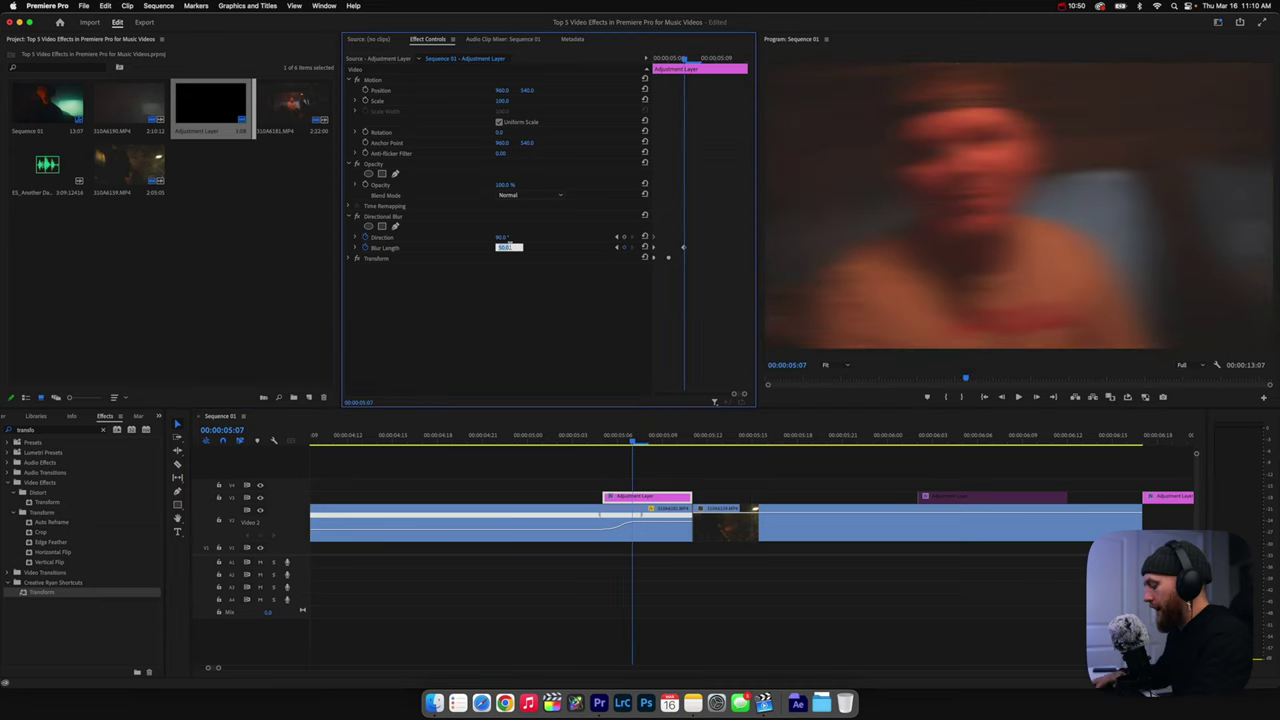
{"action": "type", "text": "10"}
{"action": "key", "text": "Return"}
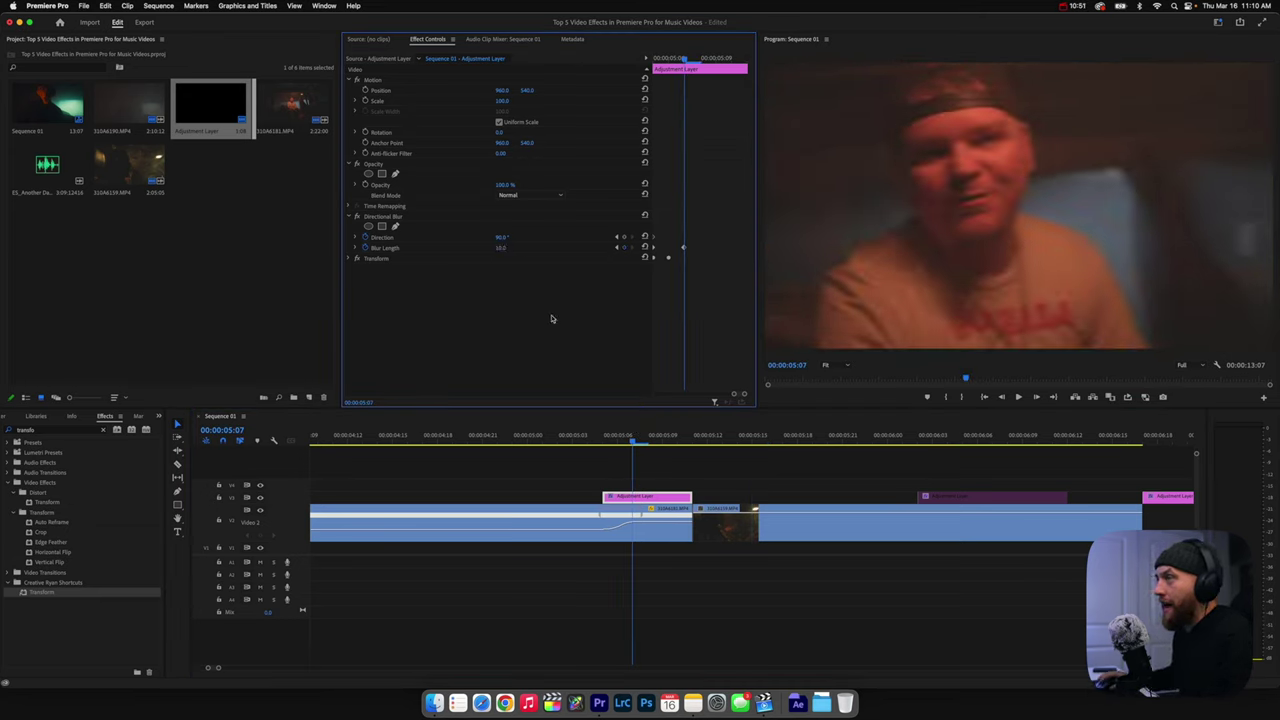
{"action": "left_click", "coordinate": [557, 452]}
{"action": "left_click", "coordinate": [527, 438]}
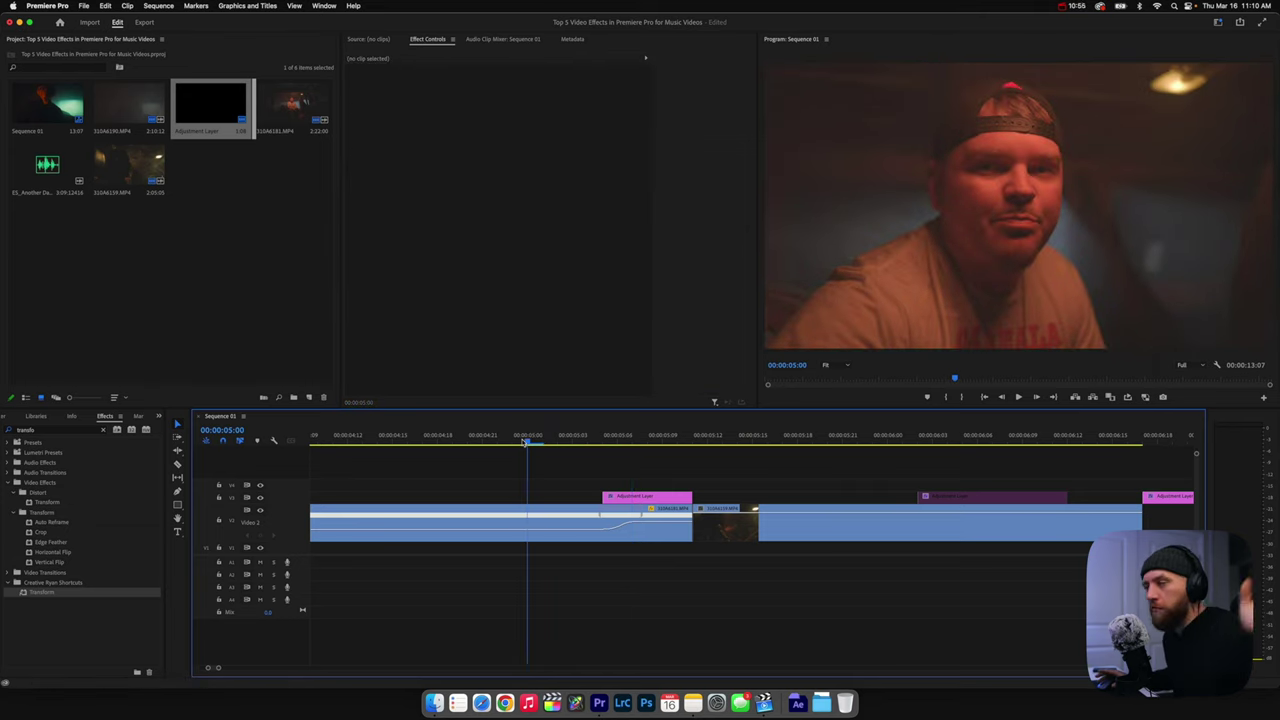
{"action": "key", "text": "space"}
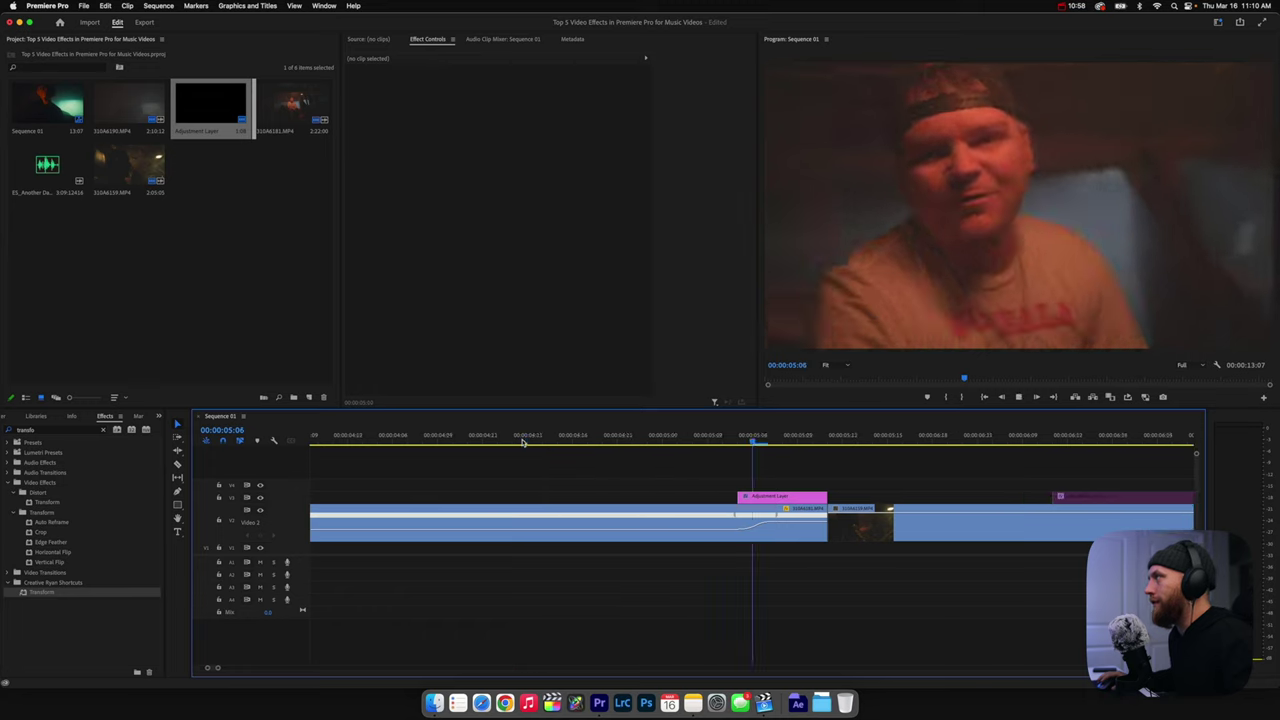
{"action": "key", "text": "space"}
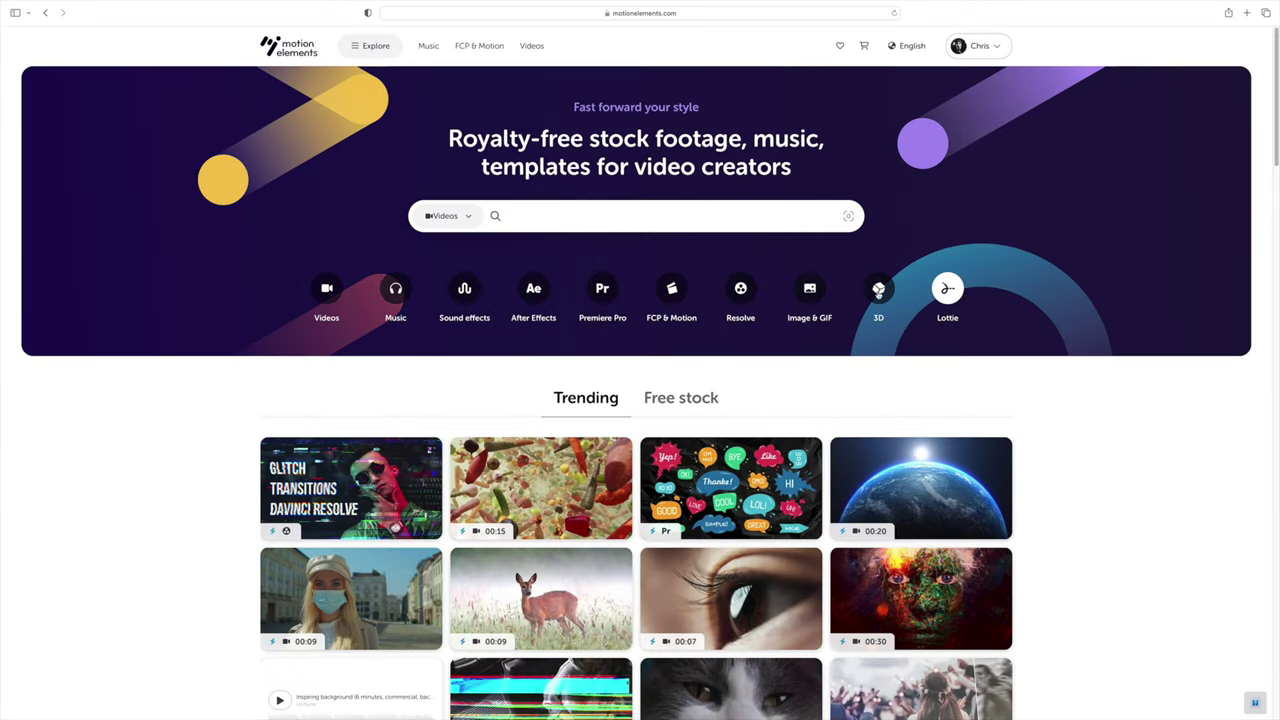
- Browse Motion Elements' Premiere Pro templates and open the Glitch Transitions V2 page
{"action": "left_click", "coordinate": [602, 290]}
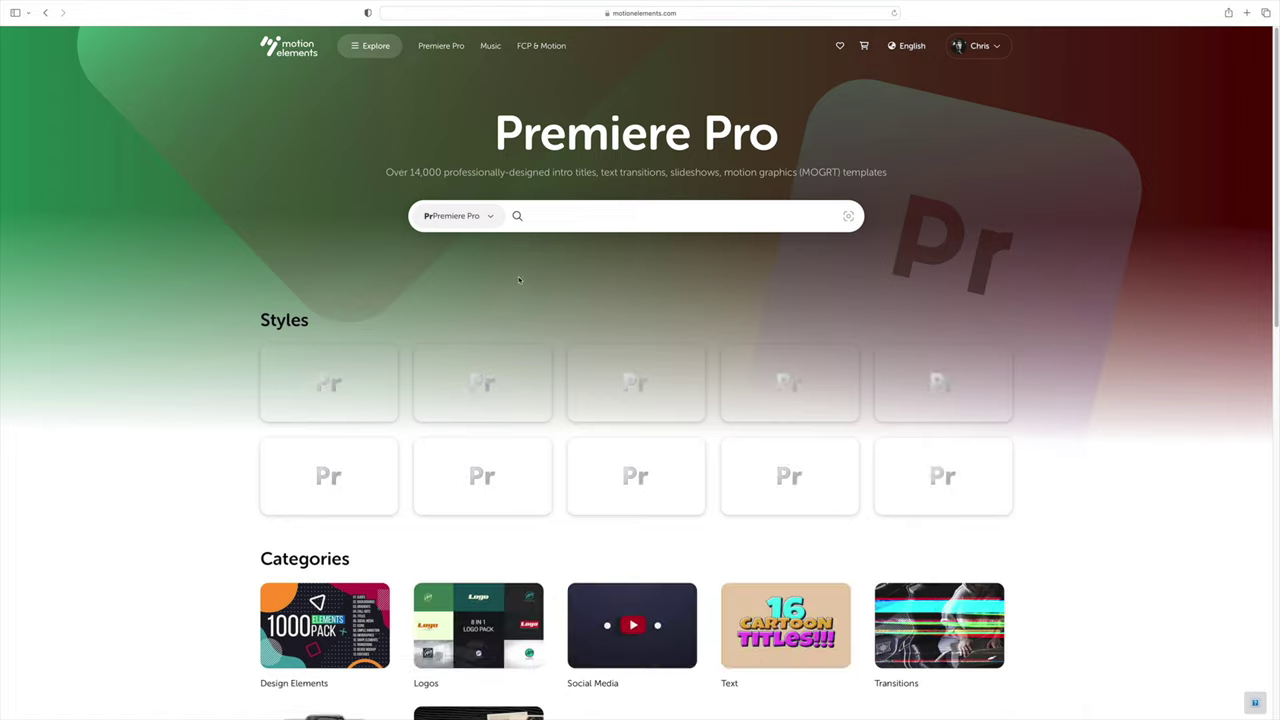
{"action": "scroll", "coordinate": [349, 279], "scroll_direction": "down", "scroll_amount": 3}
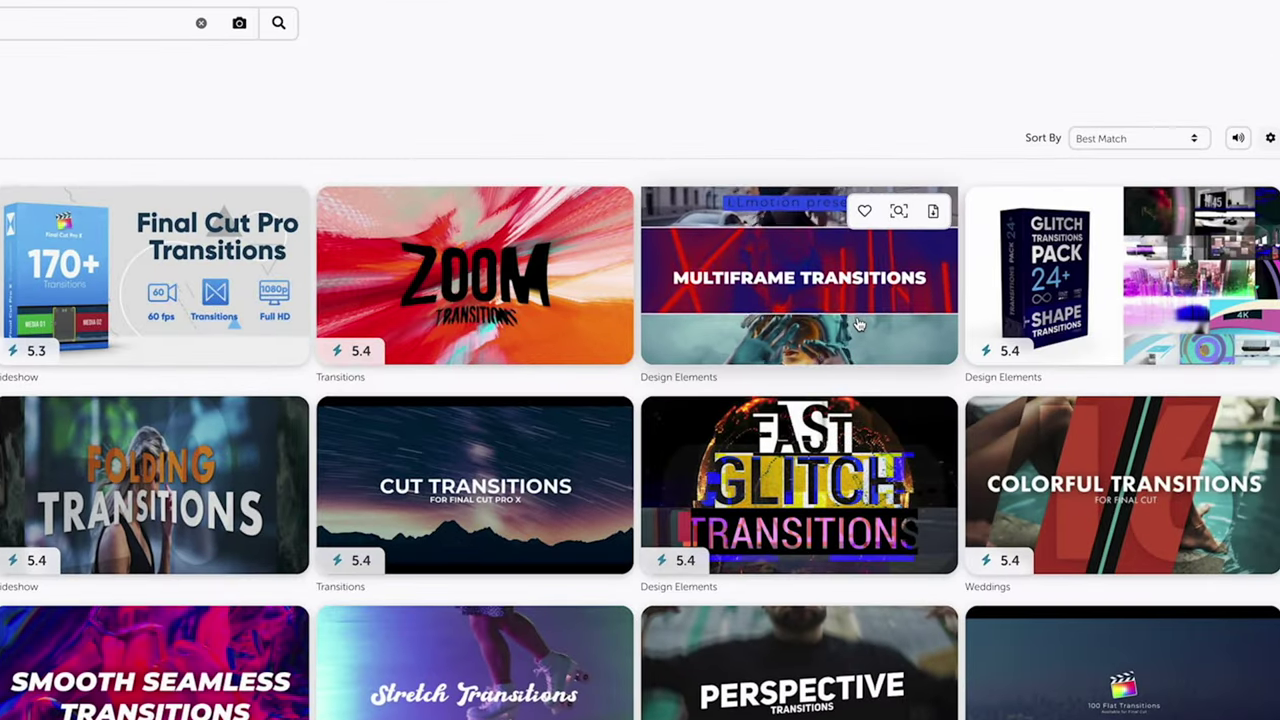
{"action": "left_click", "coordinate": [858, 325]}
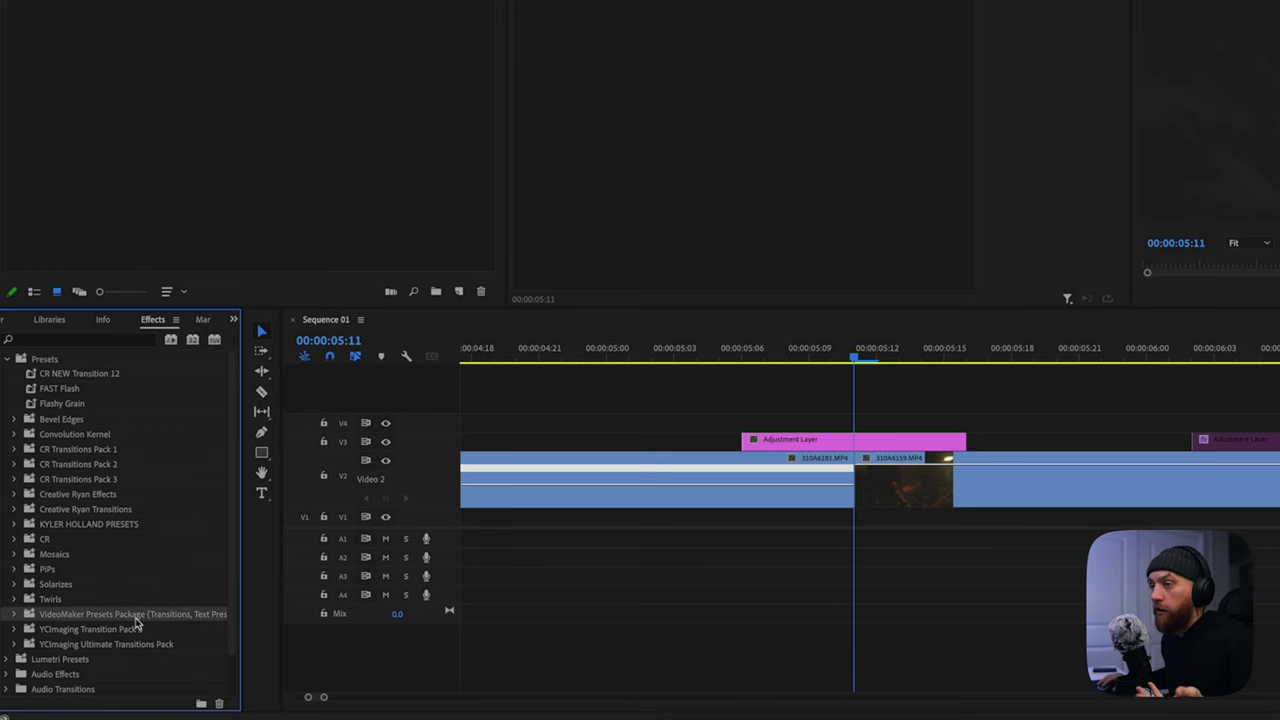
{"action": "left_click", "coordinate": [14, 614]}
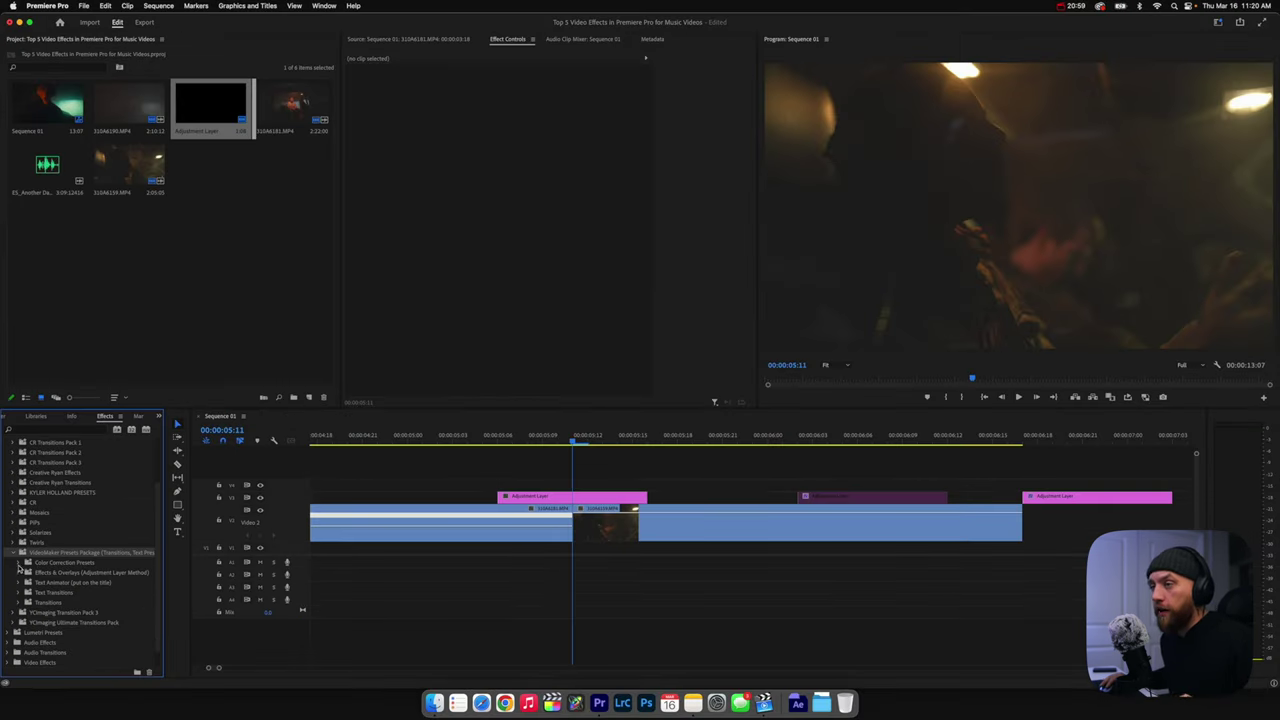
{"action": "left_click", "coordinate": [21, 563]}
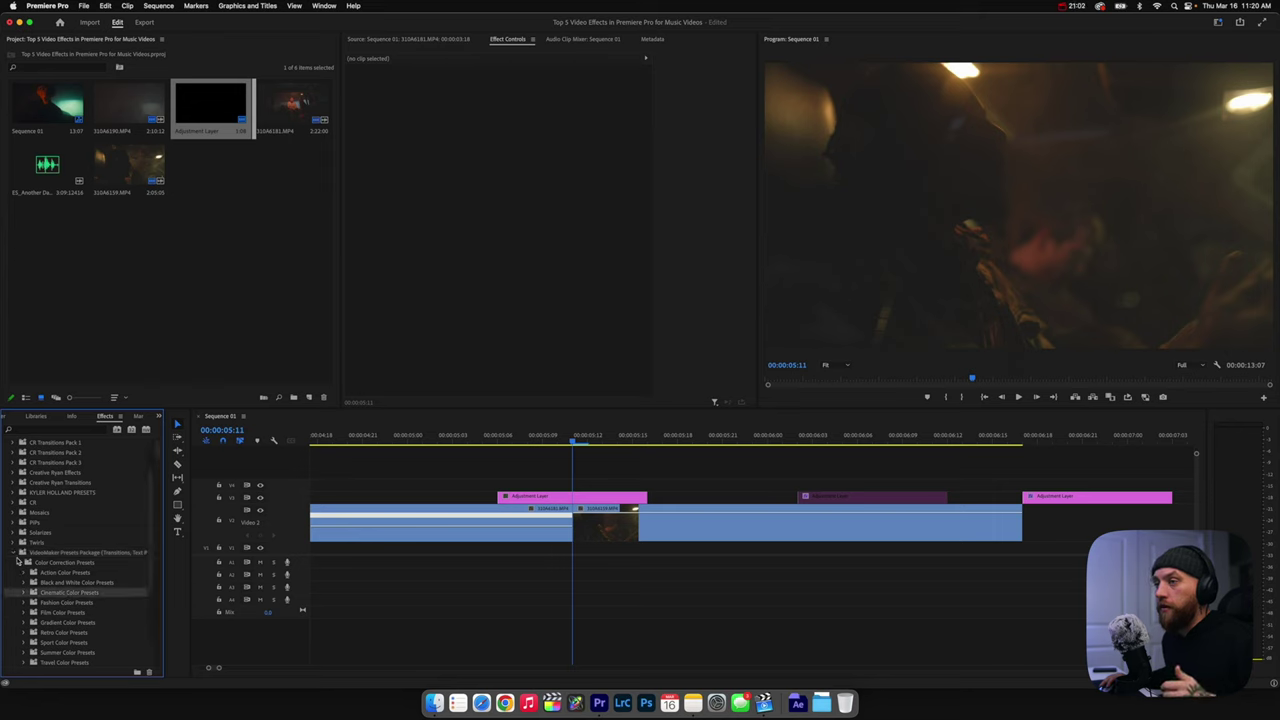
{"action": "left_click", "coordinate": [21, 562]}
{"action": "left_click", "coordinate": [21, 583]}
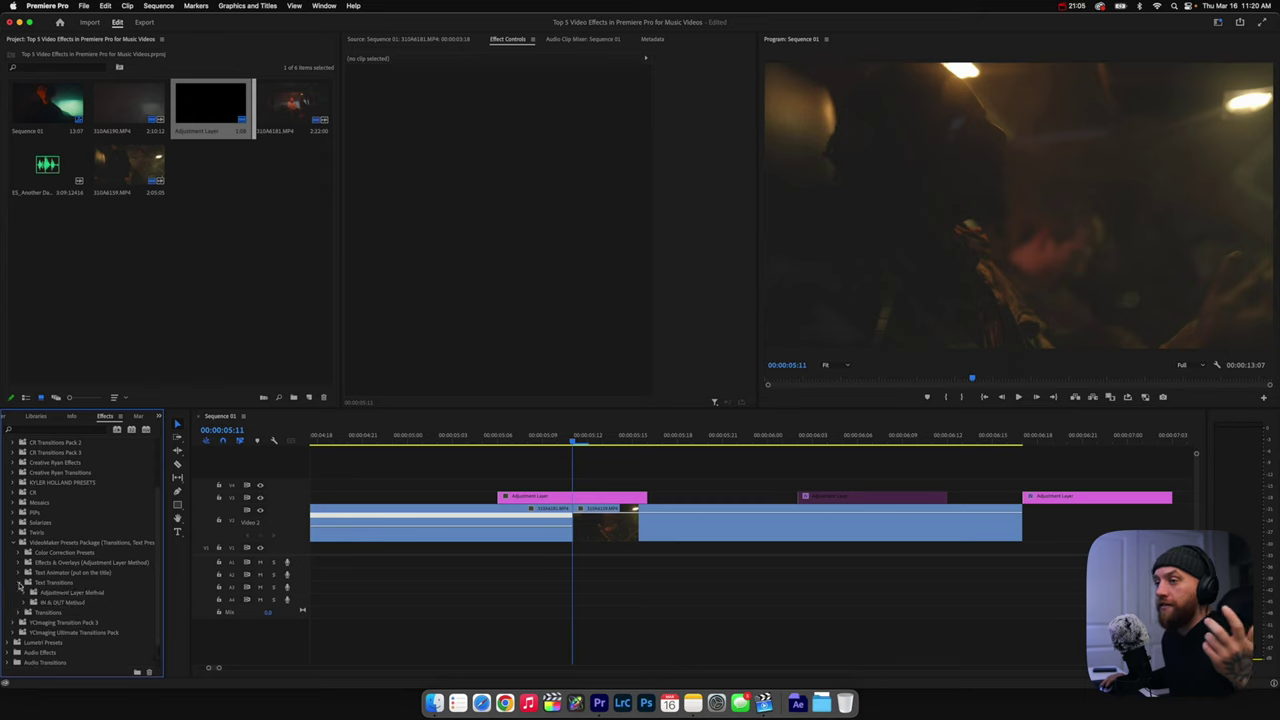
{"action": "left_click", "coordinate": [21, 584]}
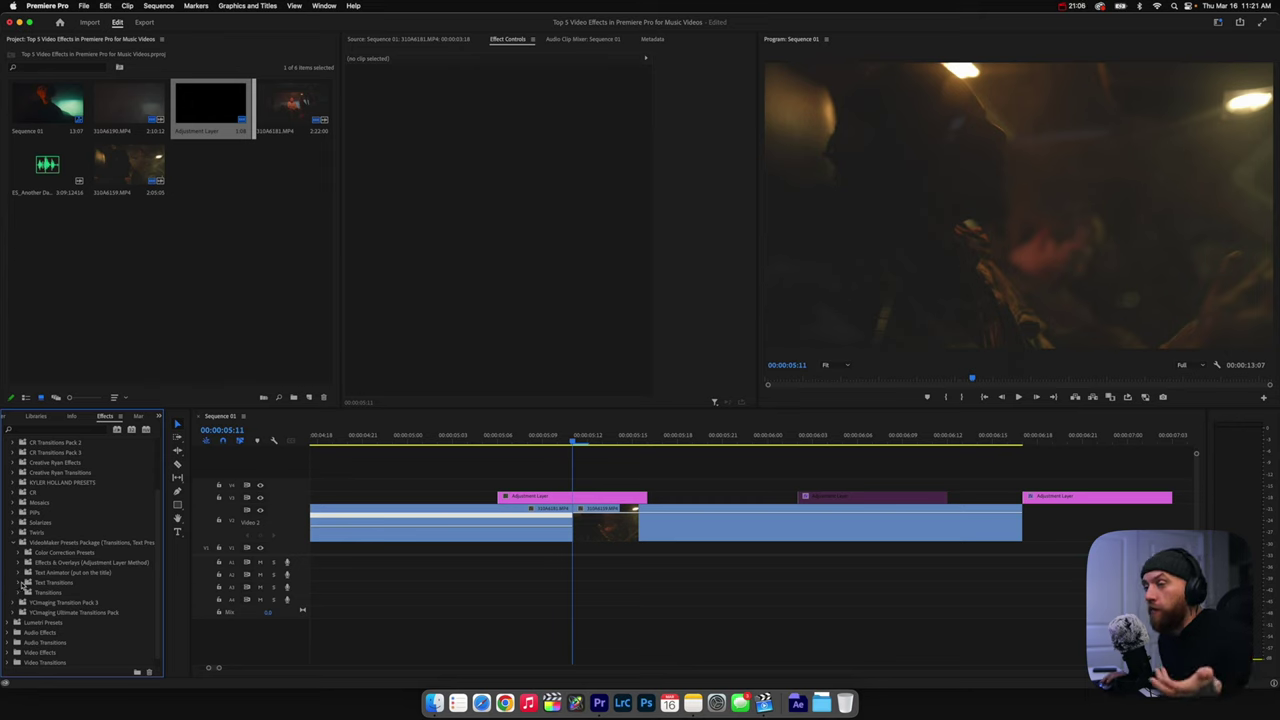
{"action": "left_click", "coordinate": [21, 593]}
{"action": "scroll", "coordinate": [55, 597], "scroll_direction": "down", "scroll_amount": 5}
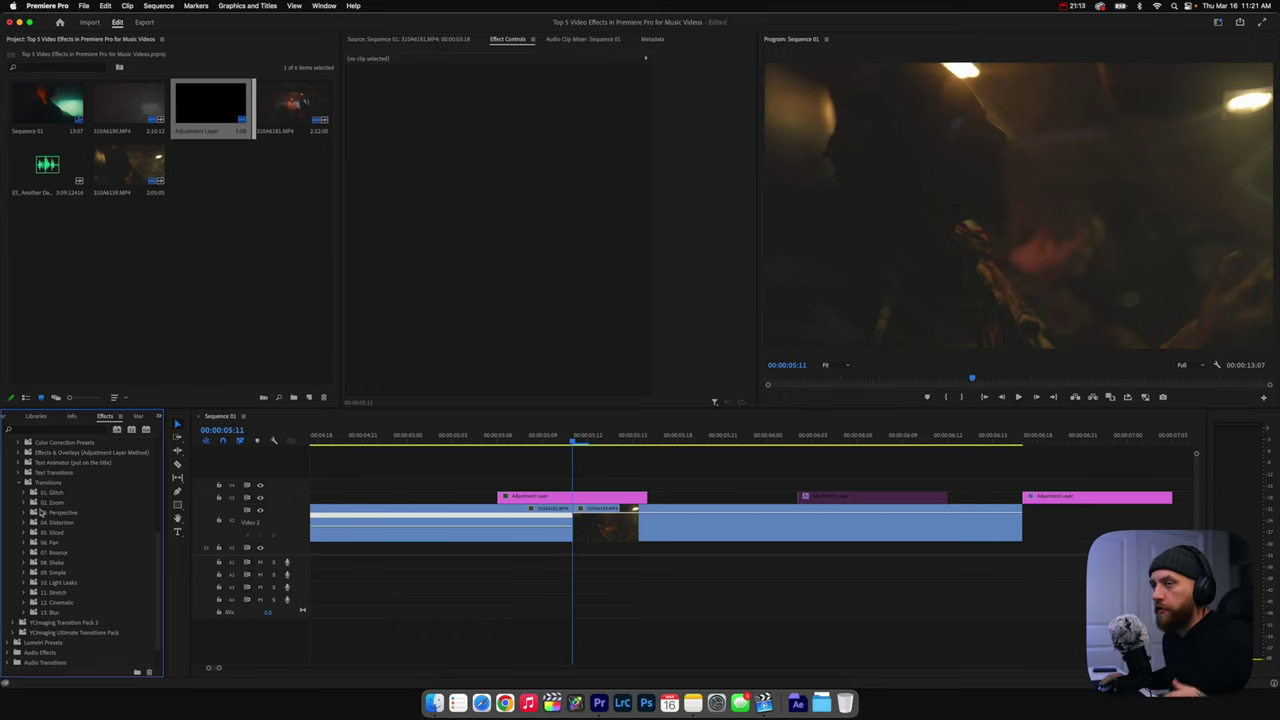
{"action": "left_click", "coordinate": [27, 493]}
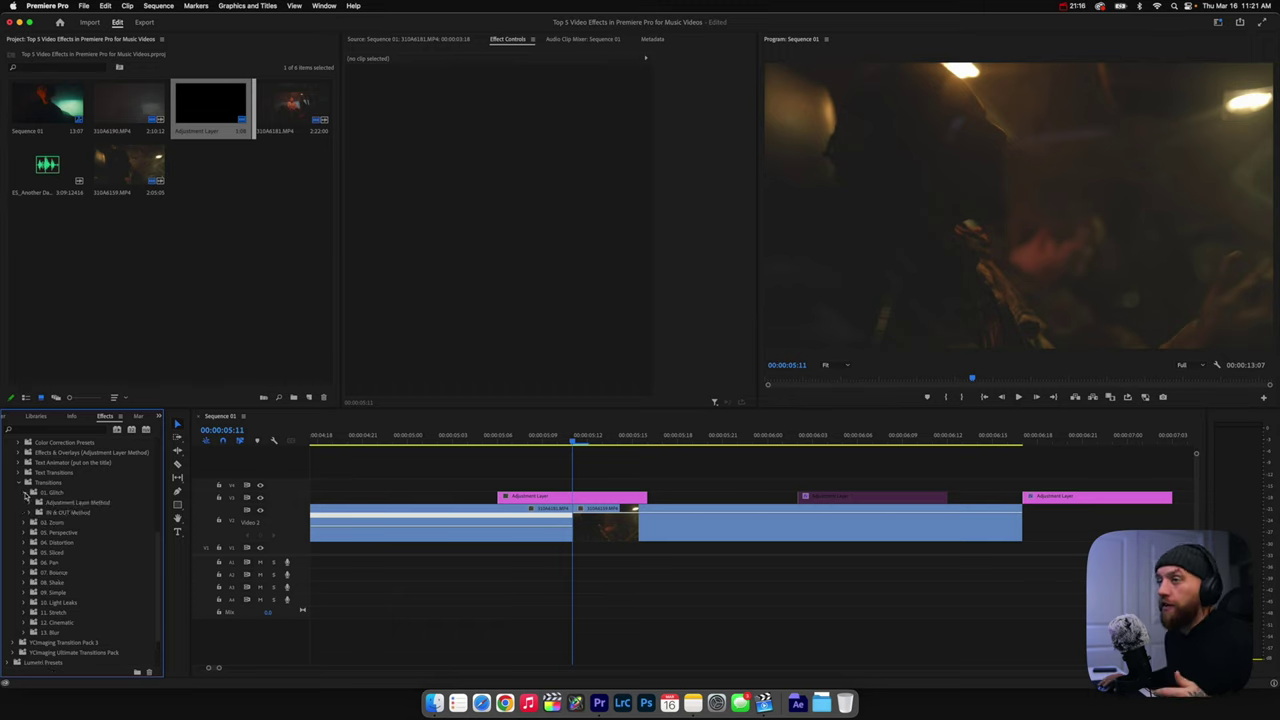
{"action": "left_click", "coordinate": [27, 493]}
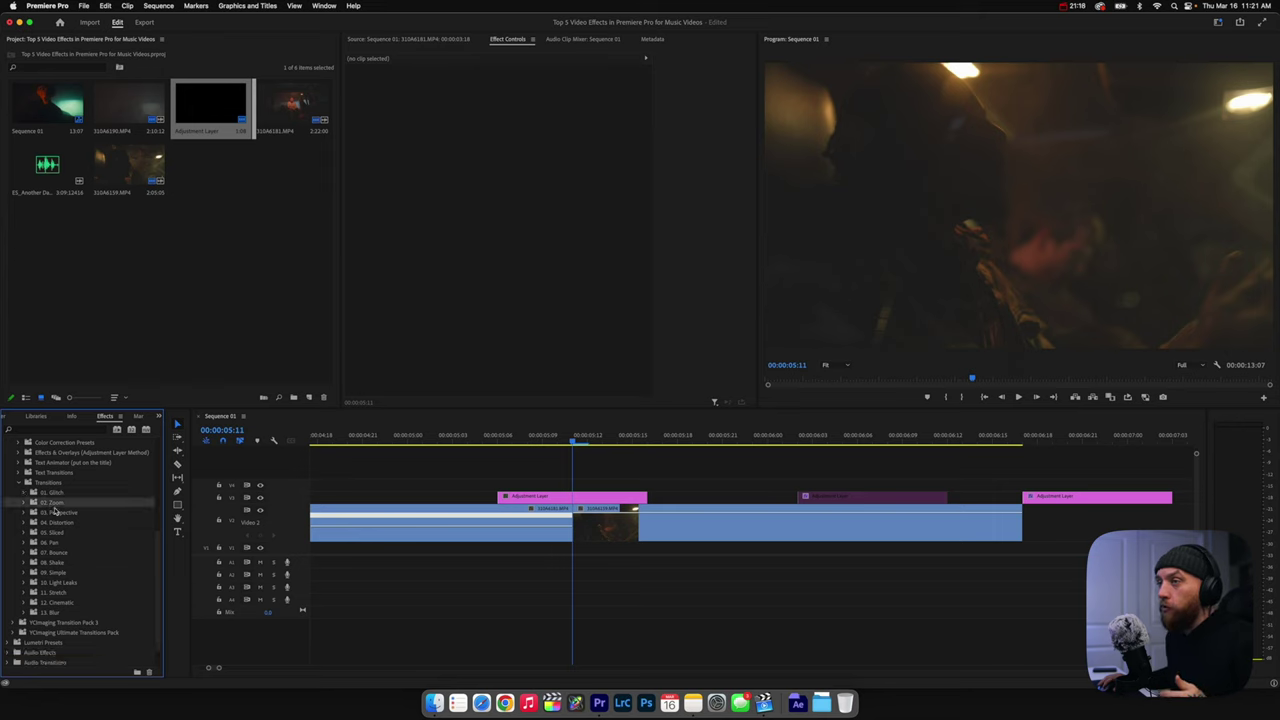
{"action": "left_click", "coordinate": [64, 514]}
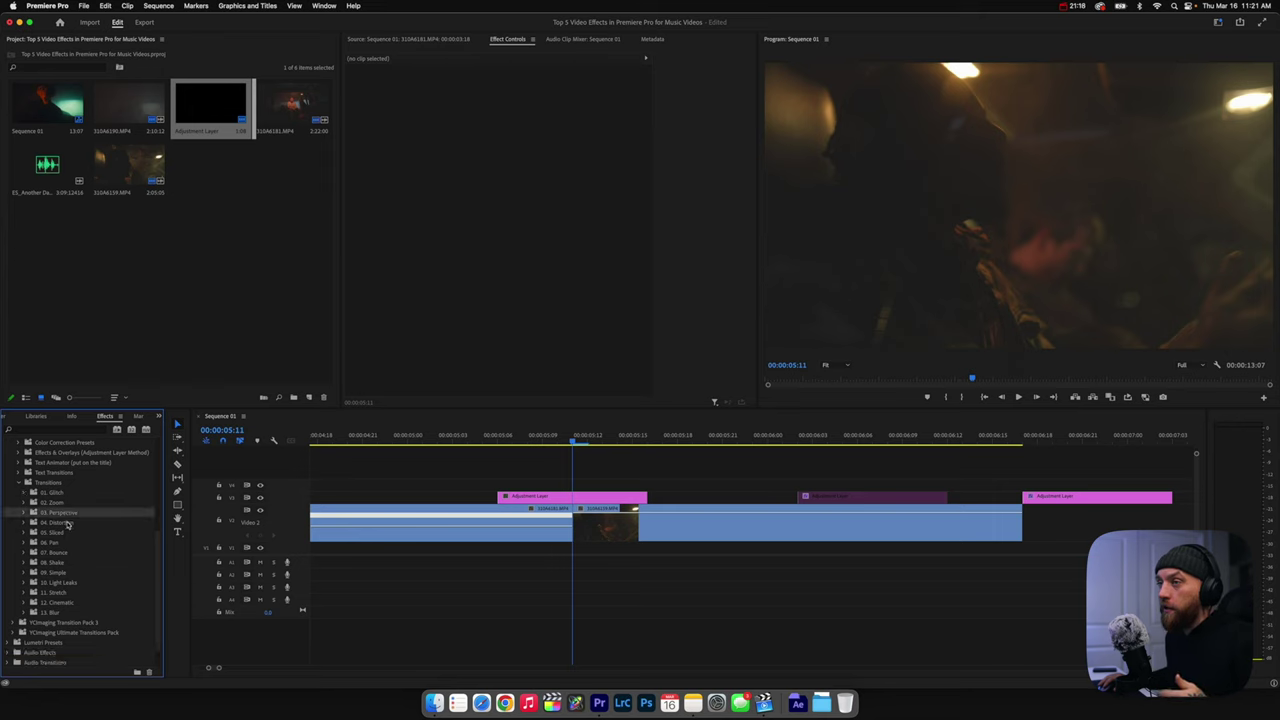
- Find Flash Blur Transition 04 under 13. Blur > Adjustment Layer Method > Flash Blur Transitions
{"action": "left_click", "coordinate": [24, 613]}
{"action": "scroll", "coordinate": [44, 586], "scroll_direction": "down", "scroll_amount": 2}
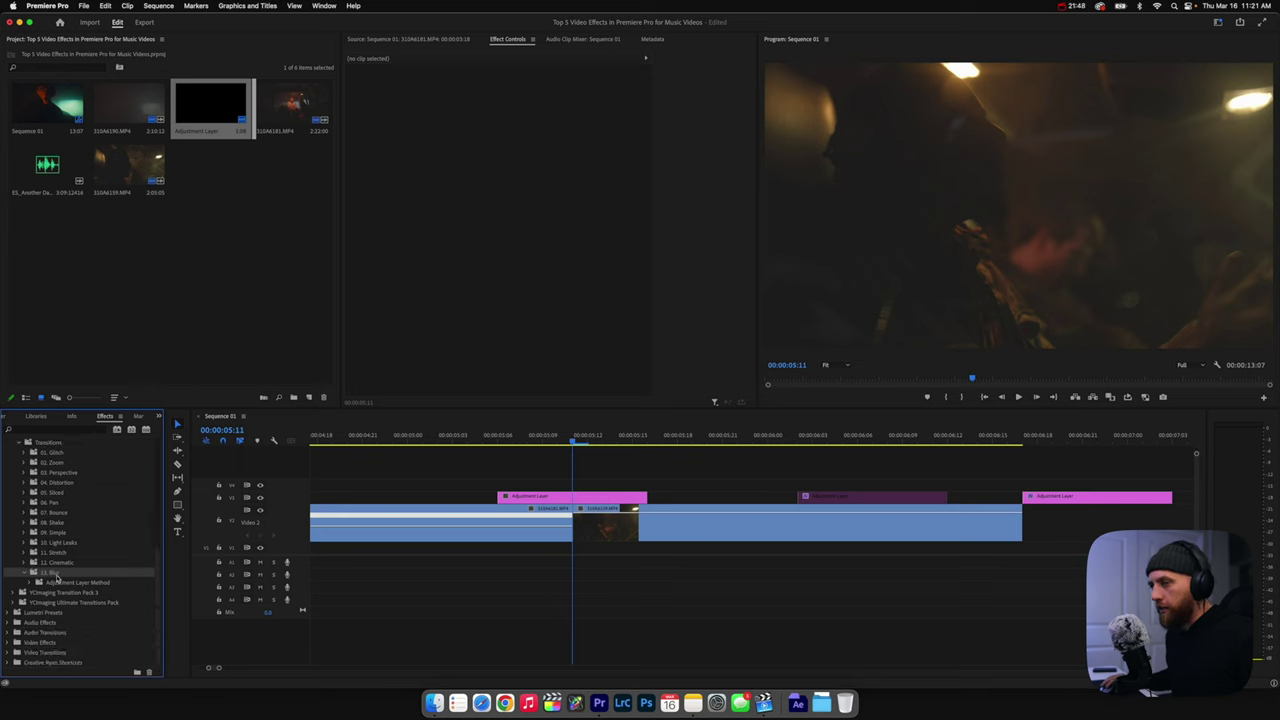
{"action": "left_click", "coordinate": [38, 583]}
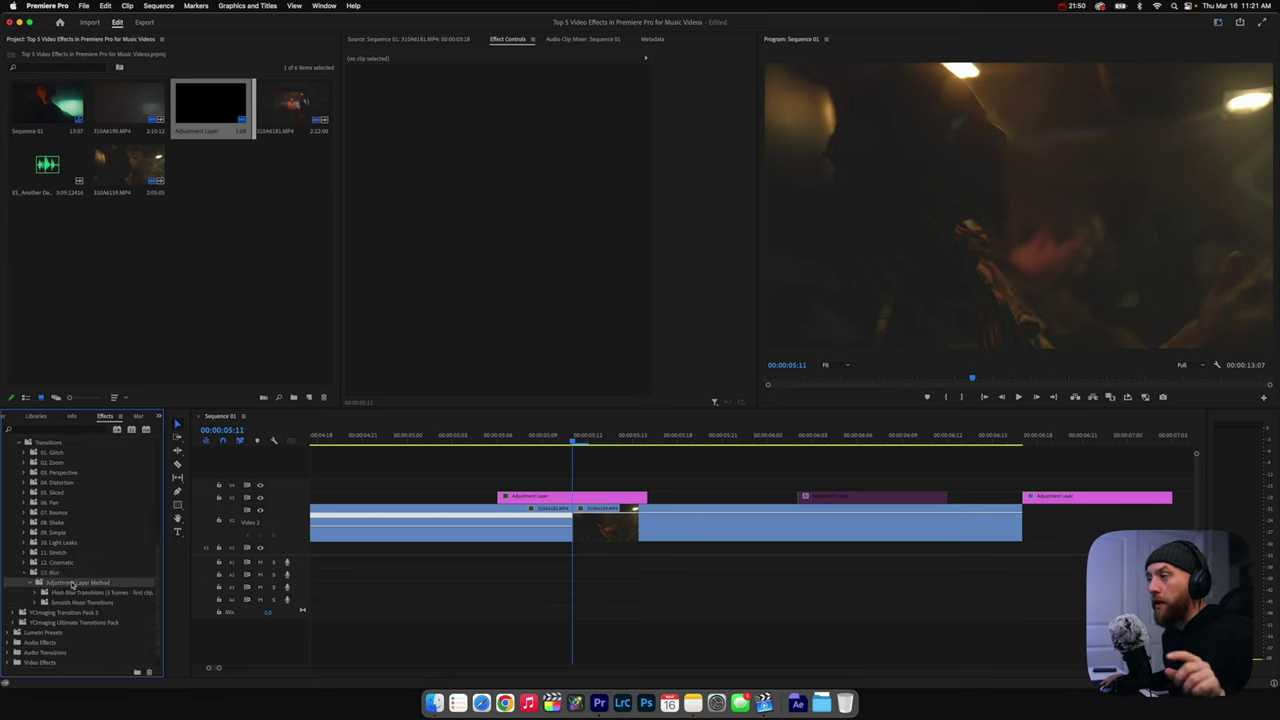
{"action": "left_click", "coordinate": [545, 497]}
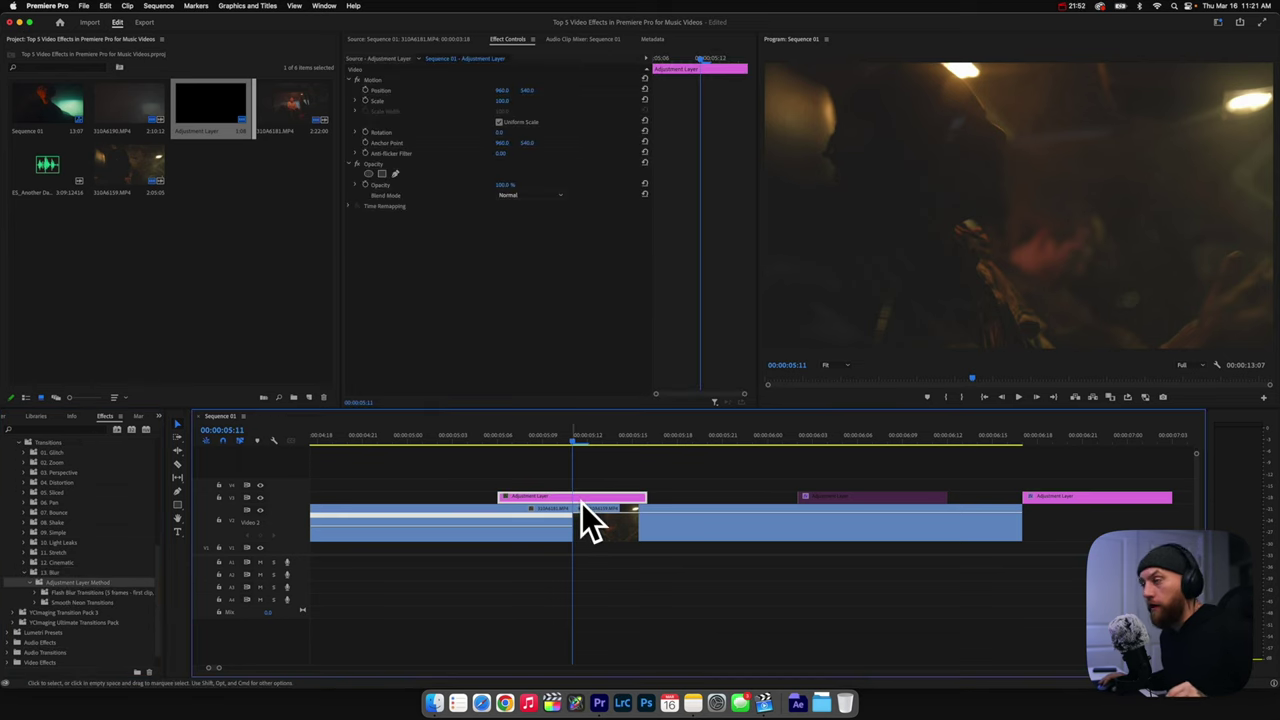
{"action": "scroll", "coordinate": [66, 565], "scroll_direction": "down", "scroll_amount": 1}
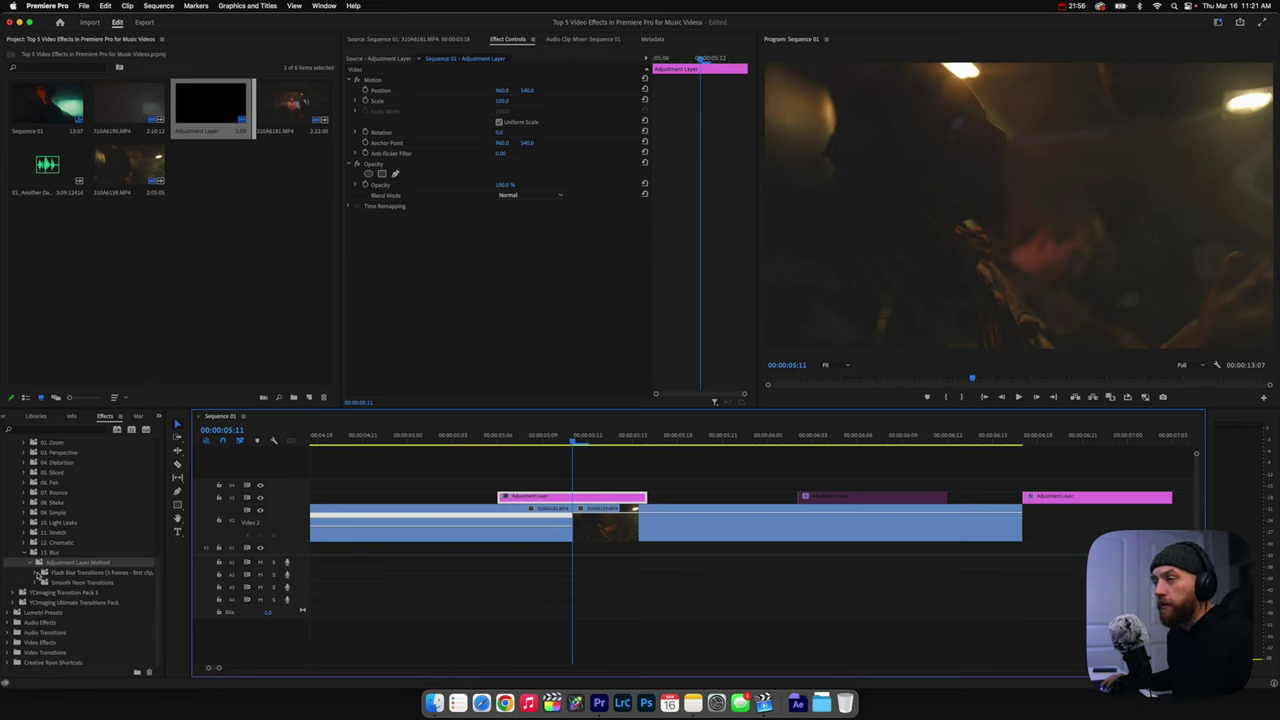
{"action": "left_click", "coordinate": [43, 573]}
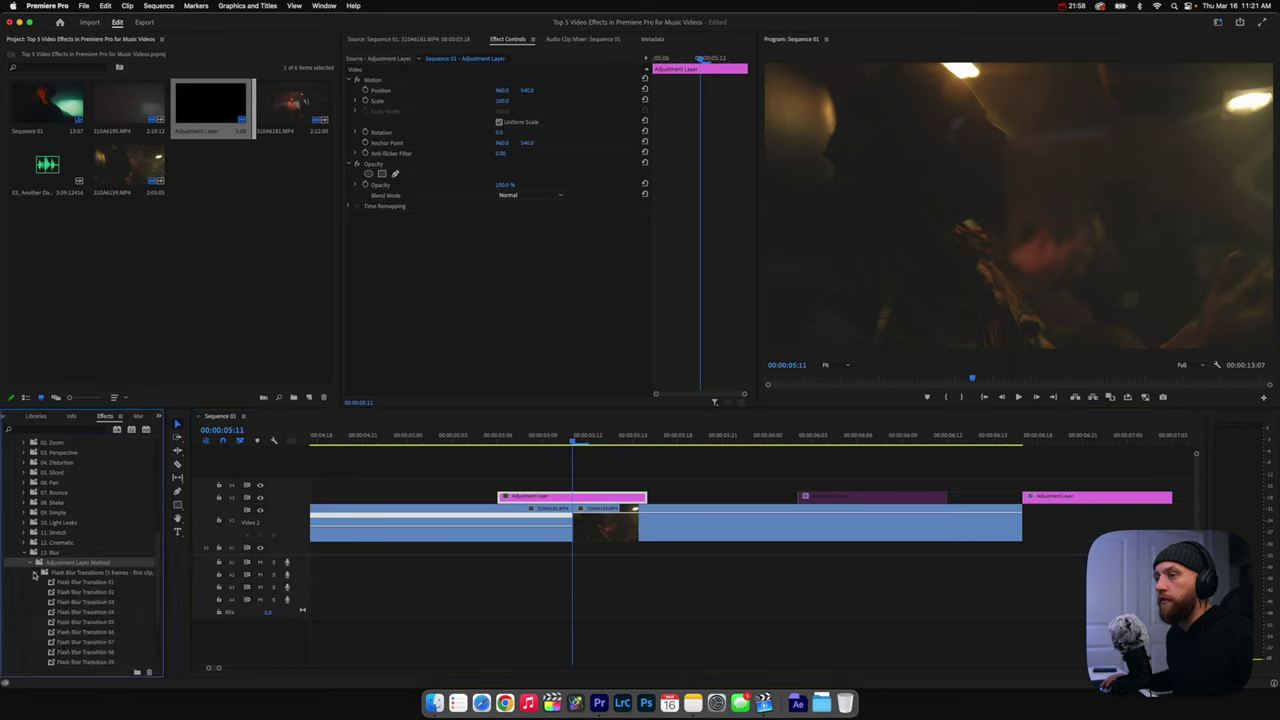
{"action": "scroll", "coordinate": [98, 574], "scroll_direction": "down", "scroll_amount": 2}
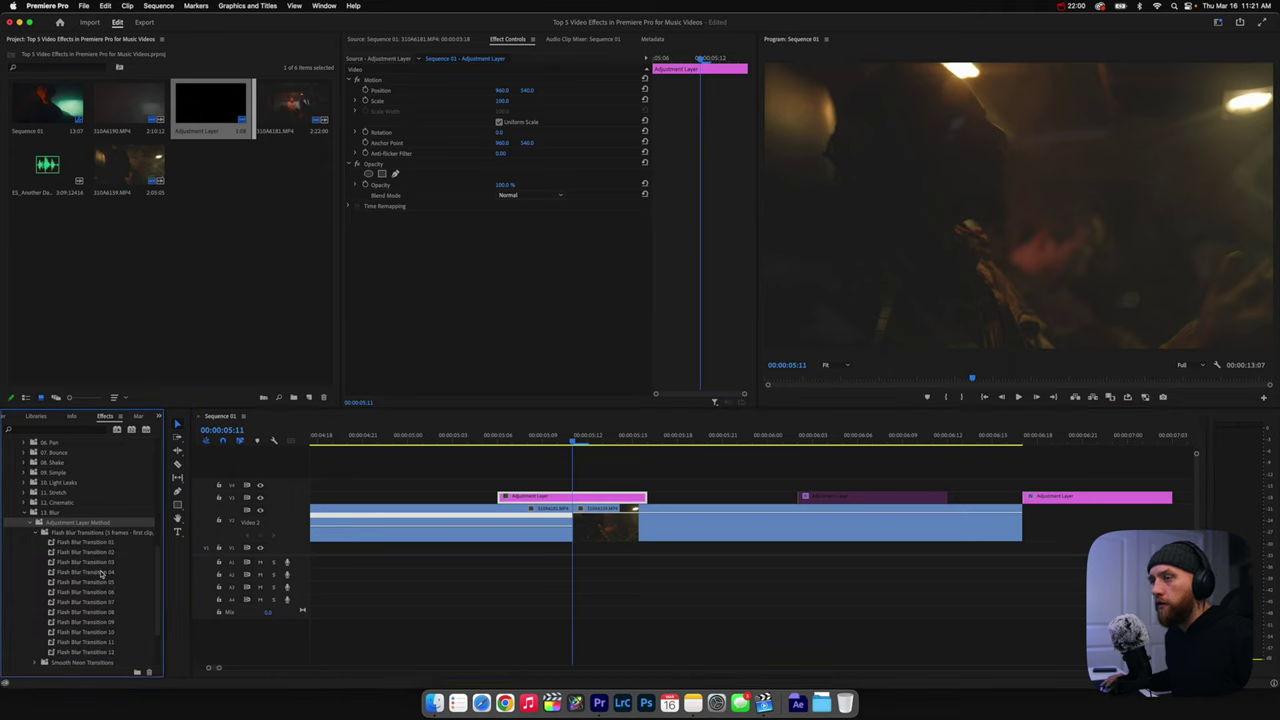
{"action": "left_click", "coordinate": [97, 574]}
- Browse the Bounce and Distortion Swinging preset folders, then collapse them
{"action": "scroll", "coordinate": [96, 610], "scroll_direction": "down", "scroll_amount": 1}
{"action": "scroll", "coordinate": [84, 583], "scroll_direction": "up", "scroll_amount": 5}
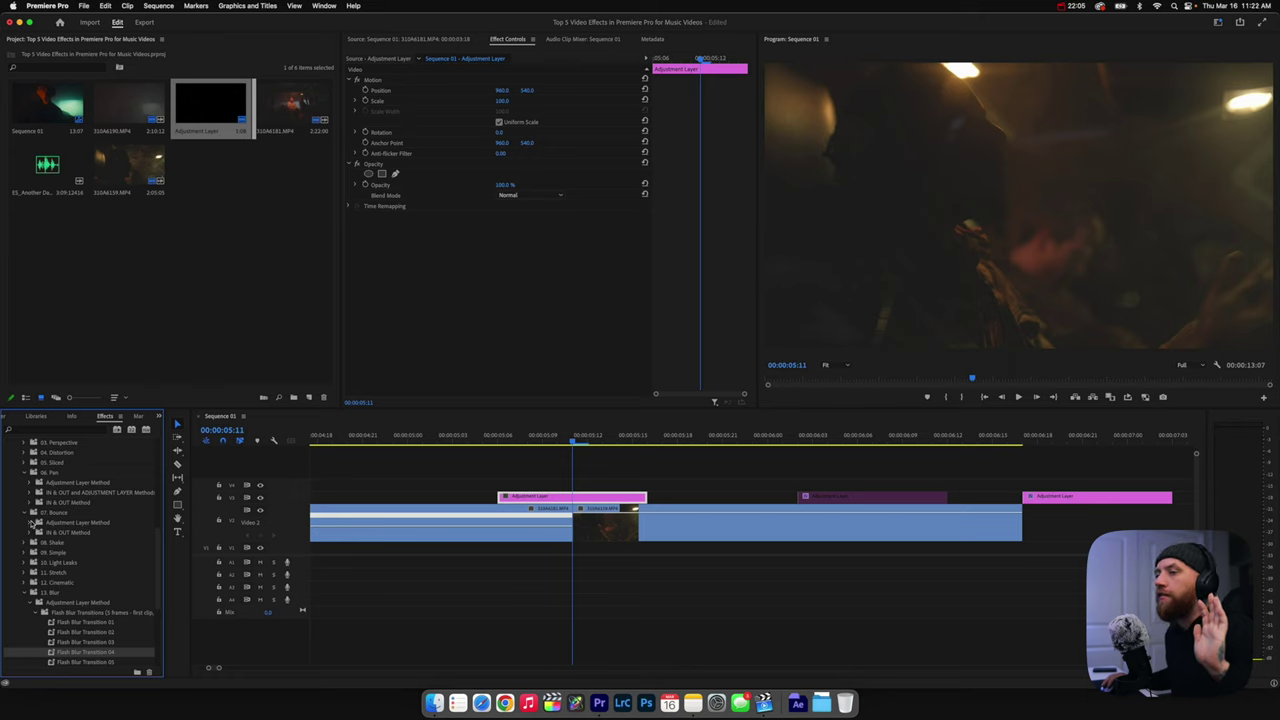
{"action": "left_click", "coordinate": [37, 523]}
{"action": "left_click", "coordinate": [34, 533]}
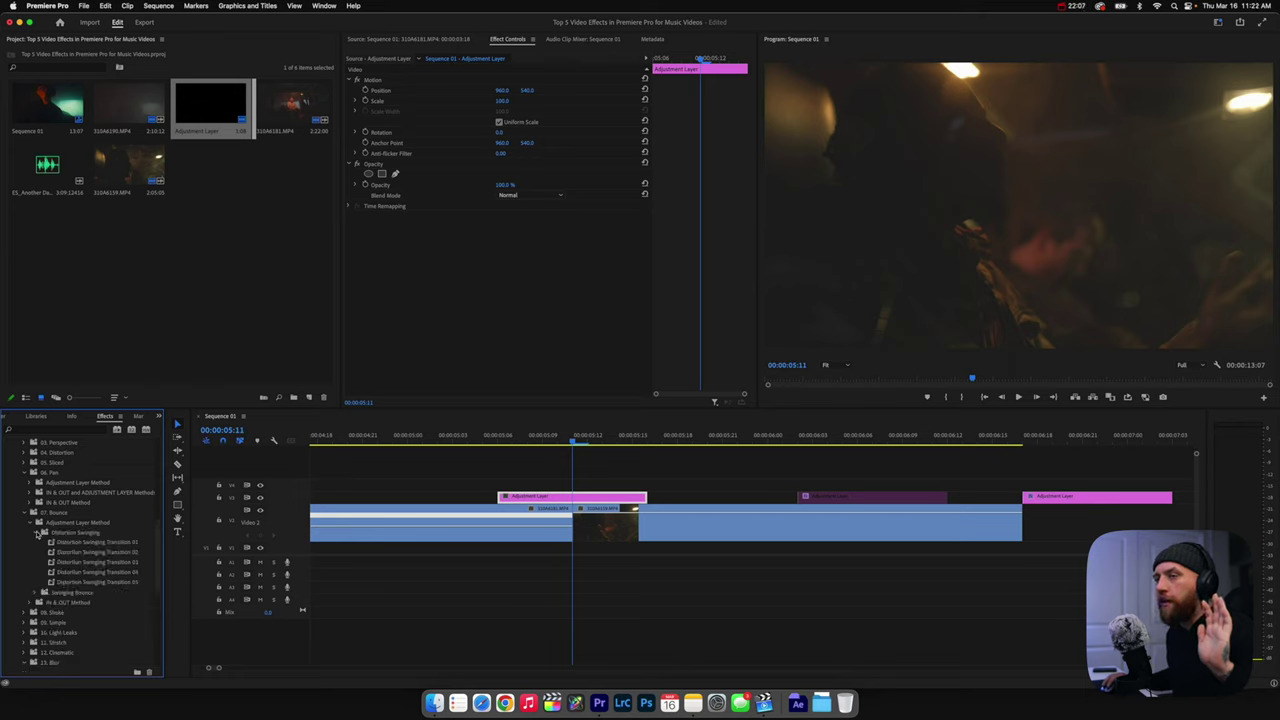
{"action": "left_click", "coordinate": [37, 533]}
{"action": "left_click", "coordinate": [37, 523]}
{"action": "left_click", "coordinate": [28, 513]}
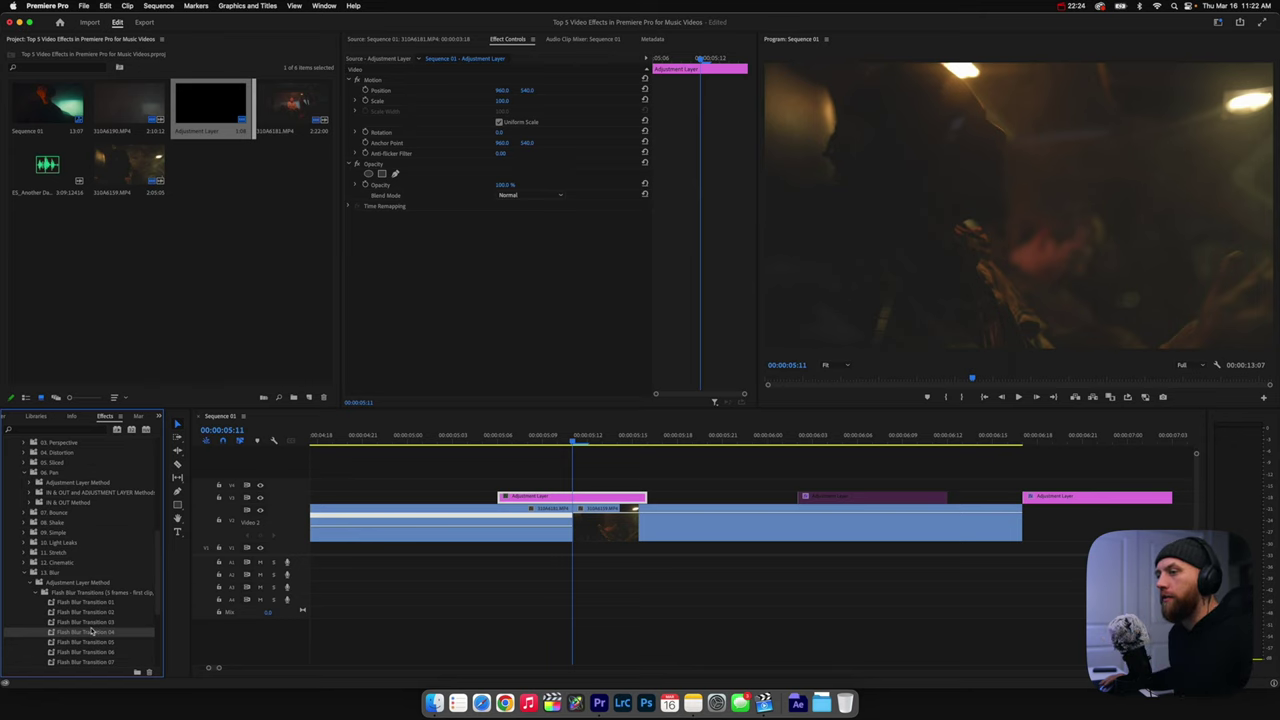
- Apply Flash Blur Transition 04 to the V3 adjustment layer and play back the flash
{"action": "left_click_drag", "start_coordinate": [84, 636], "coordinate": [398, 495]}
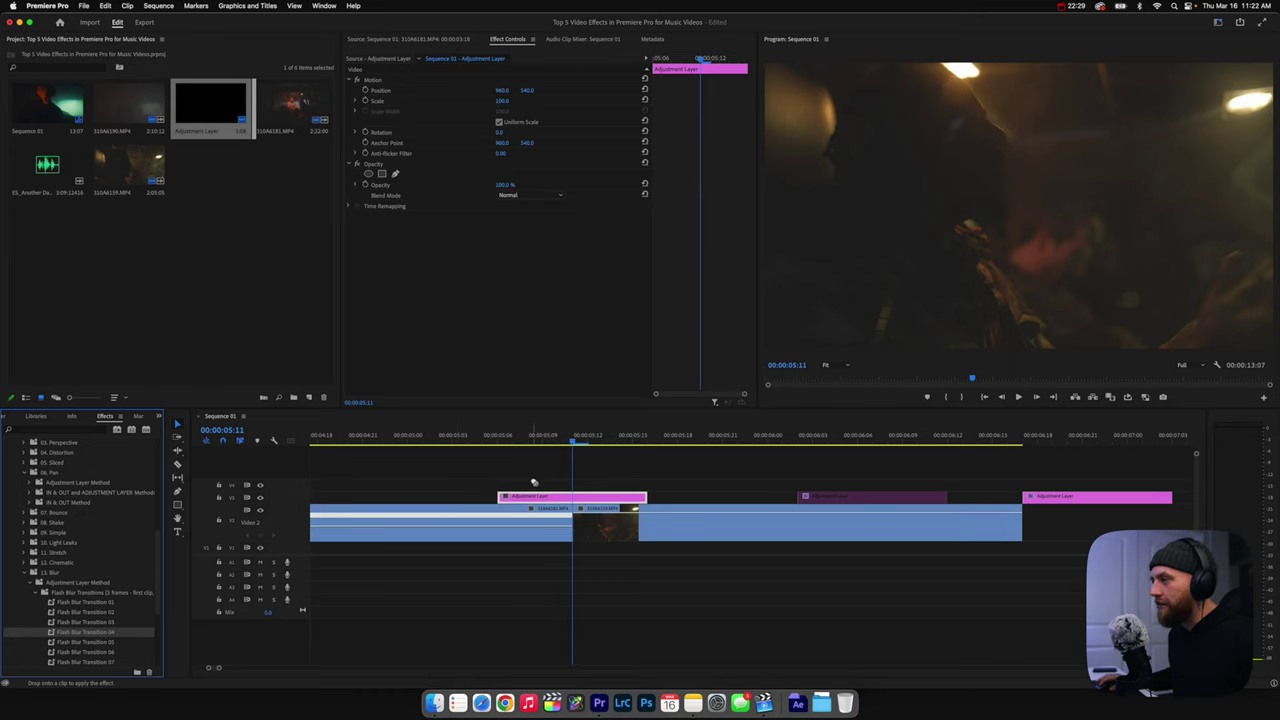
{"action": "left_click_drag", "start_coordinate": [534, 482], "coordinate": [543, 497]}
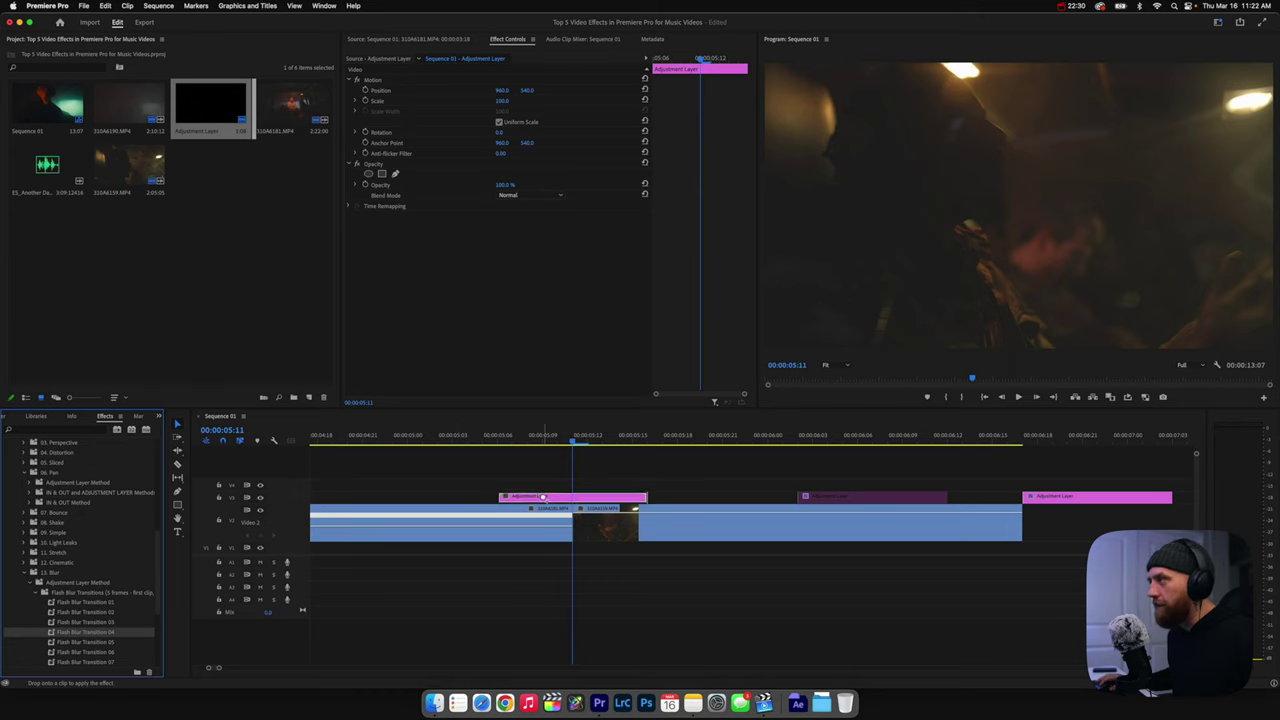
{"action": "left_click", "coordinate": [505, 486]}
{"action": "left_click", "coordinate": [468, 438]}
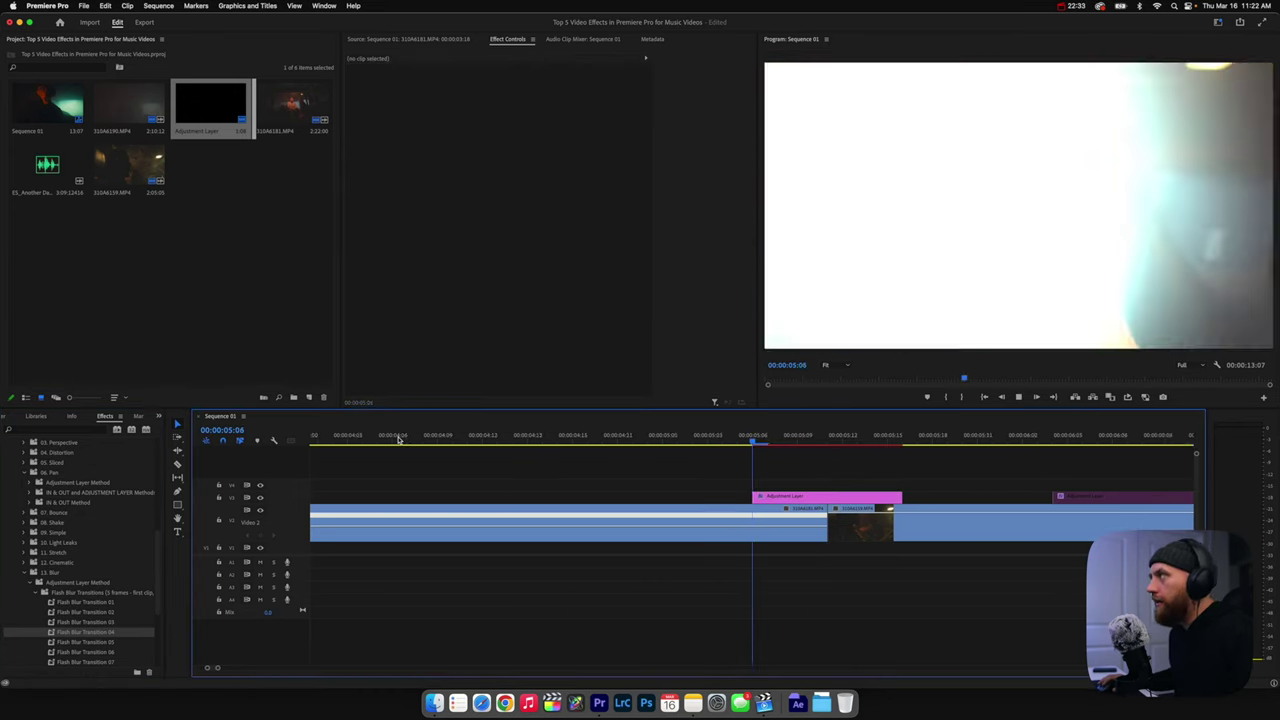
{"action": "left_click", "coordinate": [405, 441]}
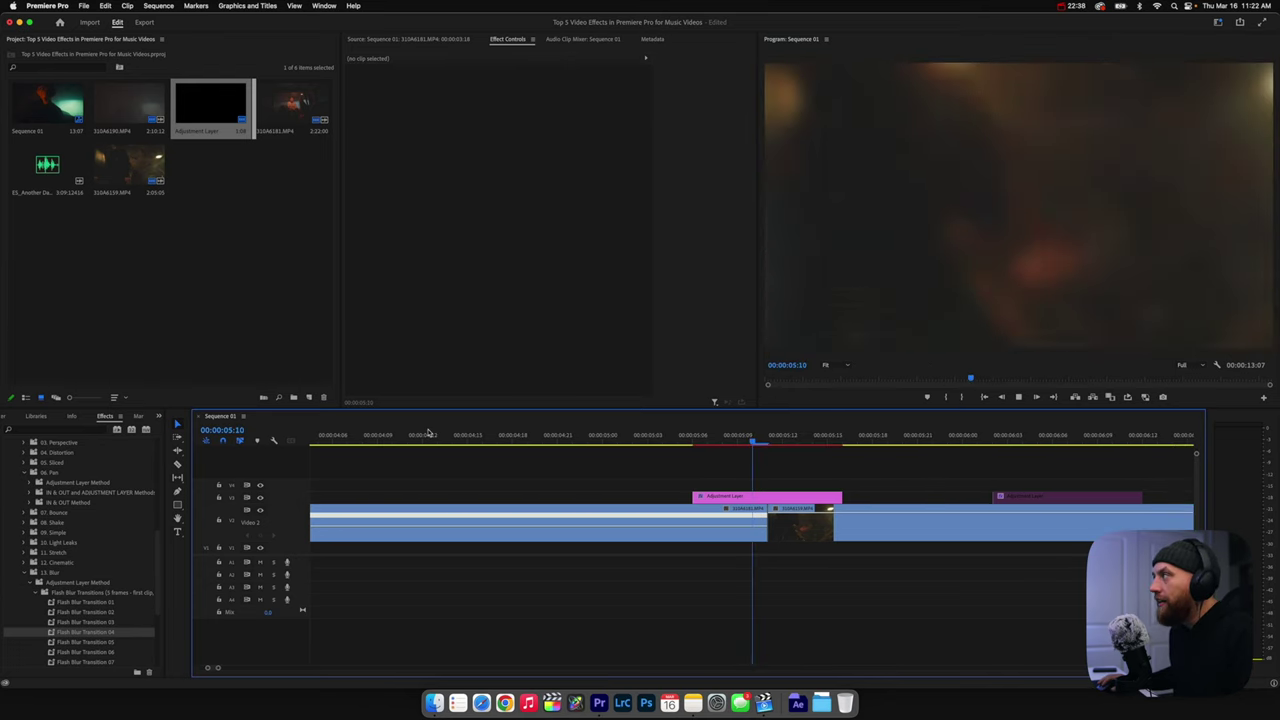
{"action": "key", "text": "space"}
{"action": "left_click", "coordinate": [591, 437]}
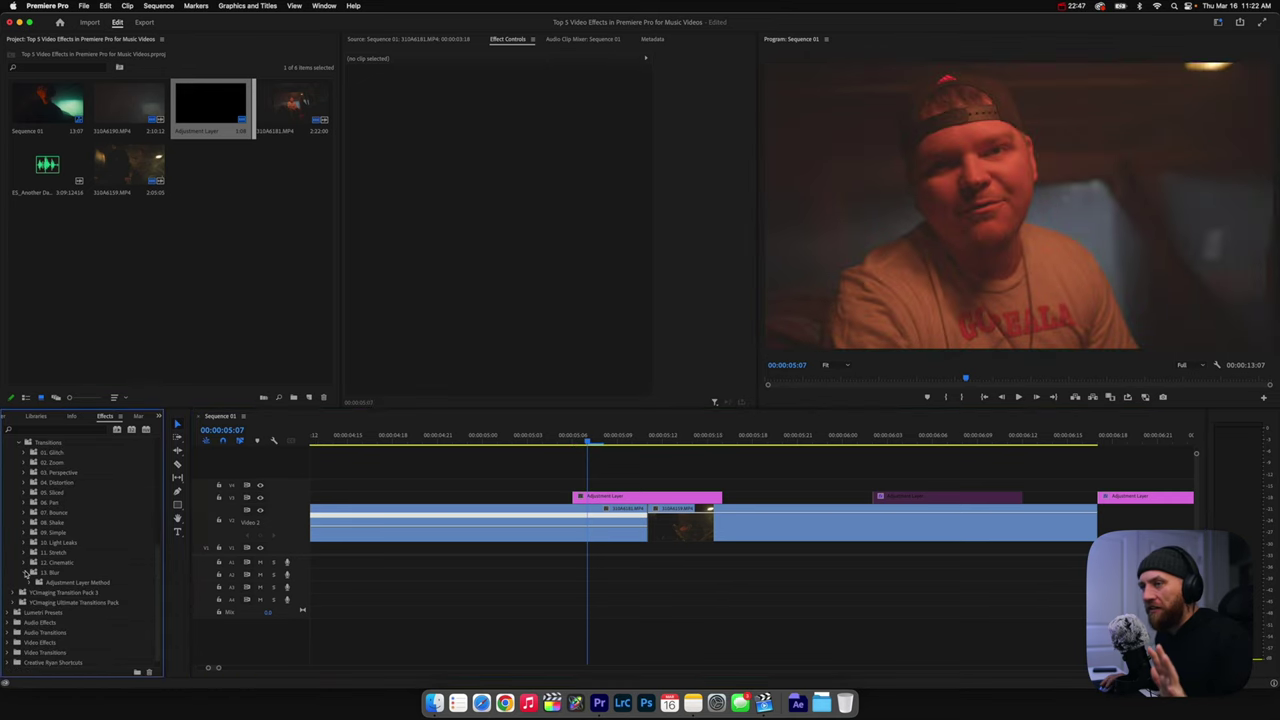
{"action": "left_click", "coordinate": [26, 573]}
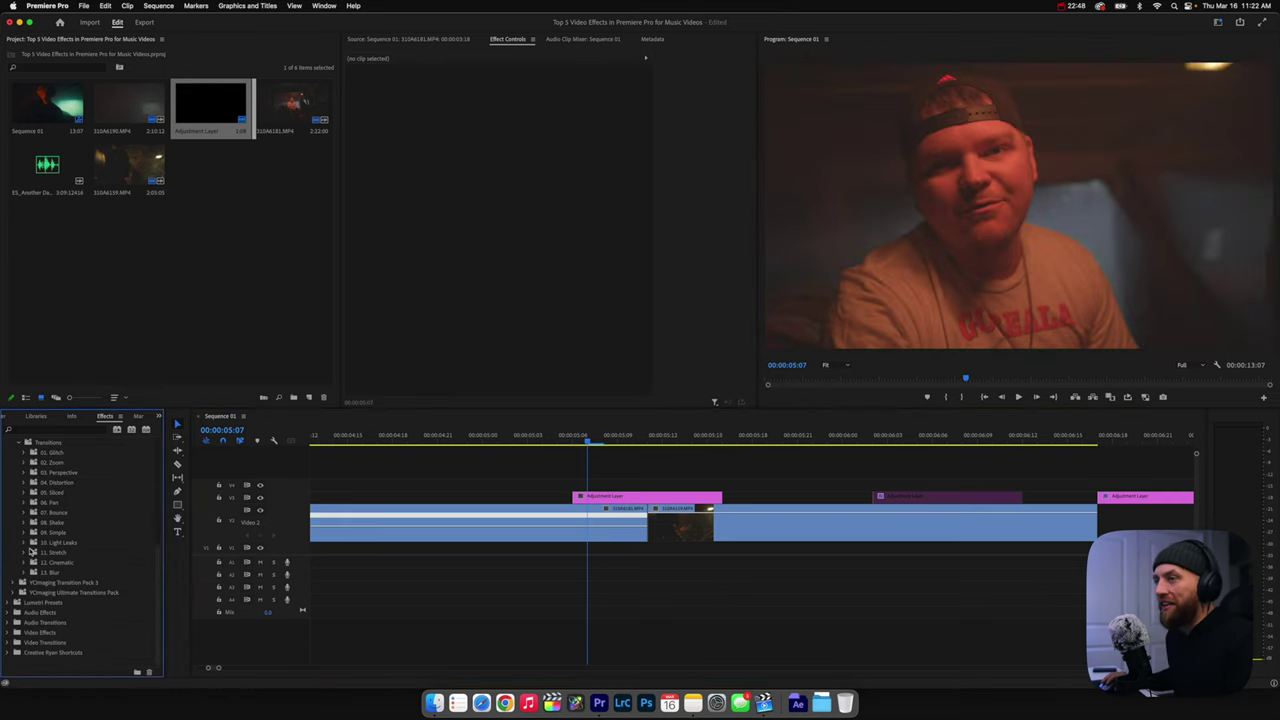
- Apply Ghost Transition 04 from Distortion's Ghost Transitions to the adjustment layer, preview it, then undo it
{"action": "left_click", "coordinate": [25, 483]}
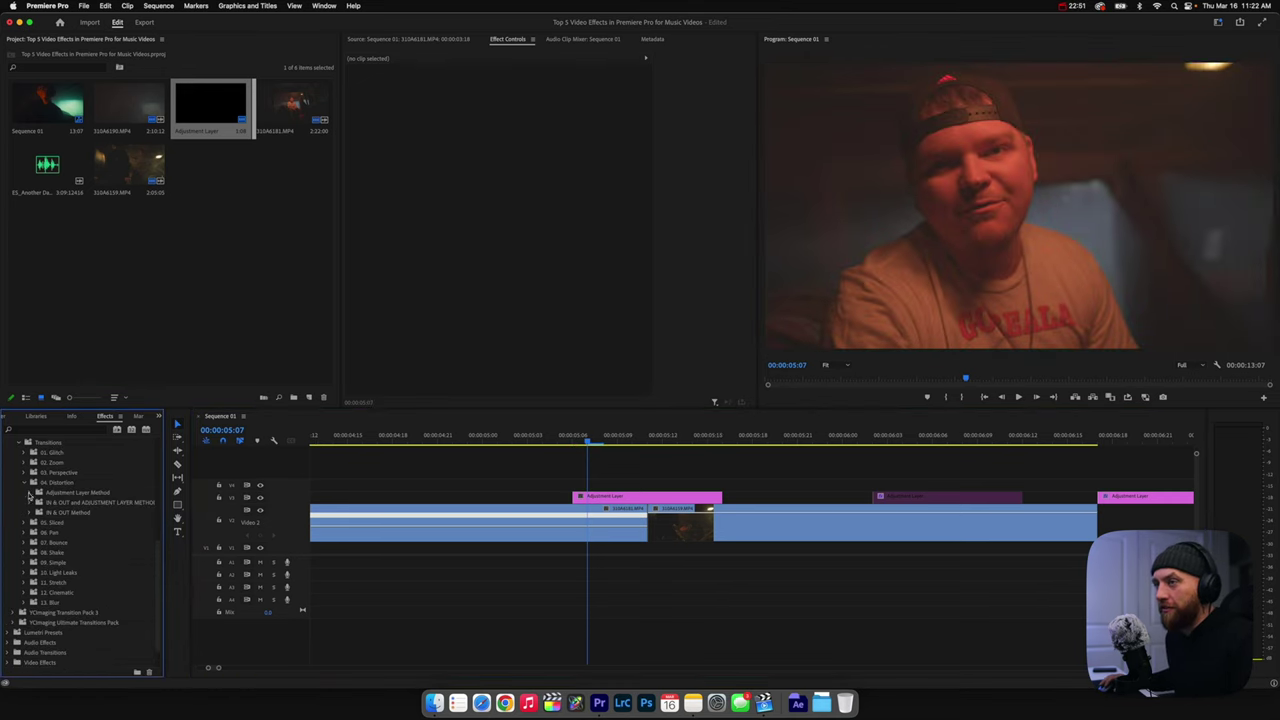
{"action": "left_click", "coordinate": [29, 493]}
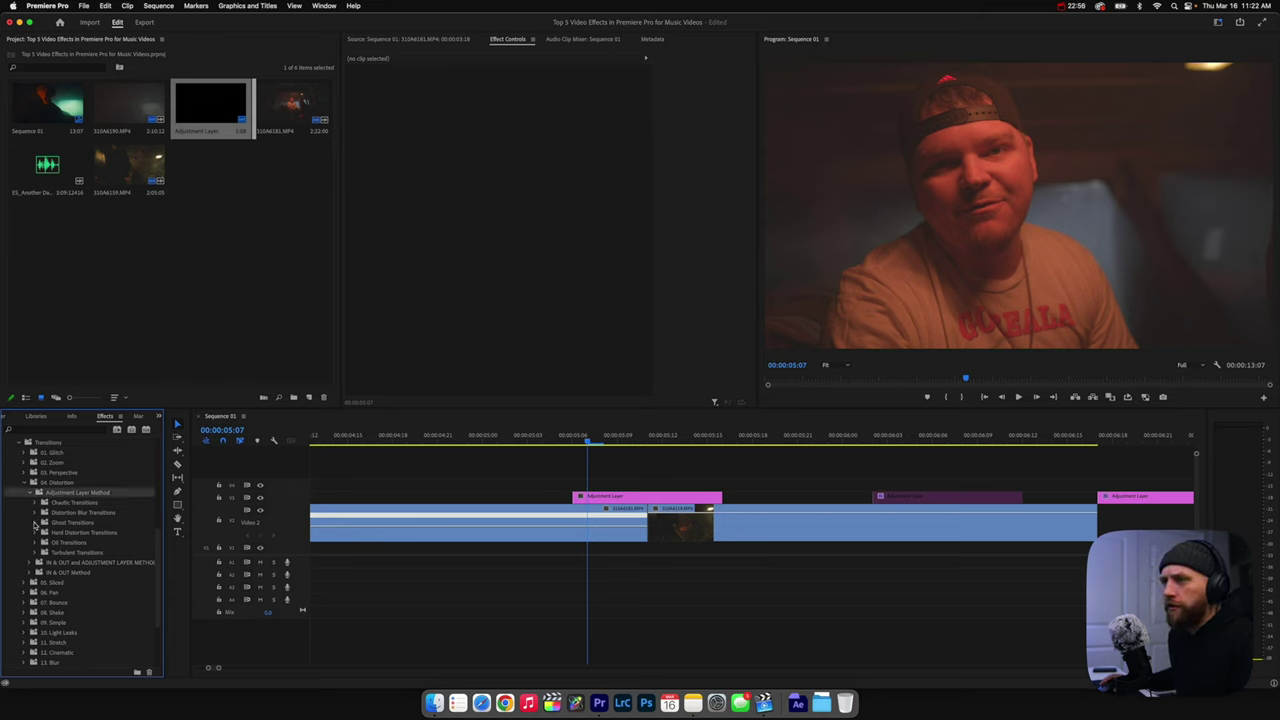
{"action": "left_click", "coordinate": [35, 523]}
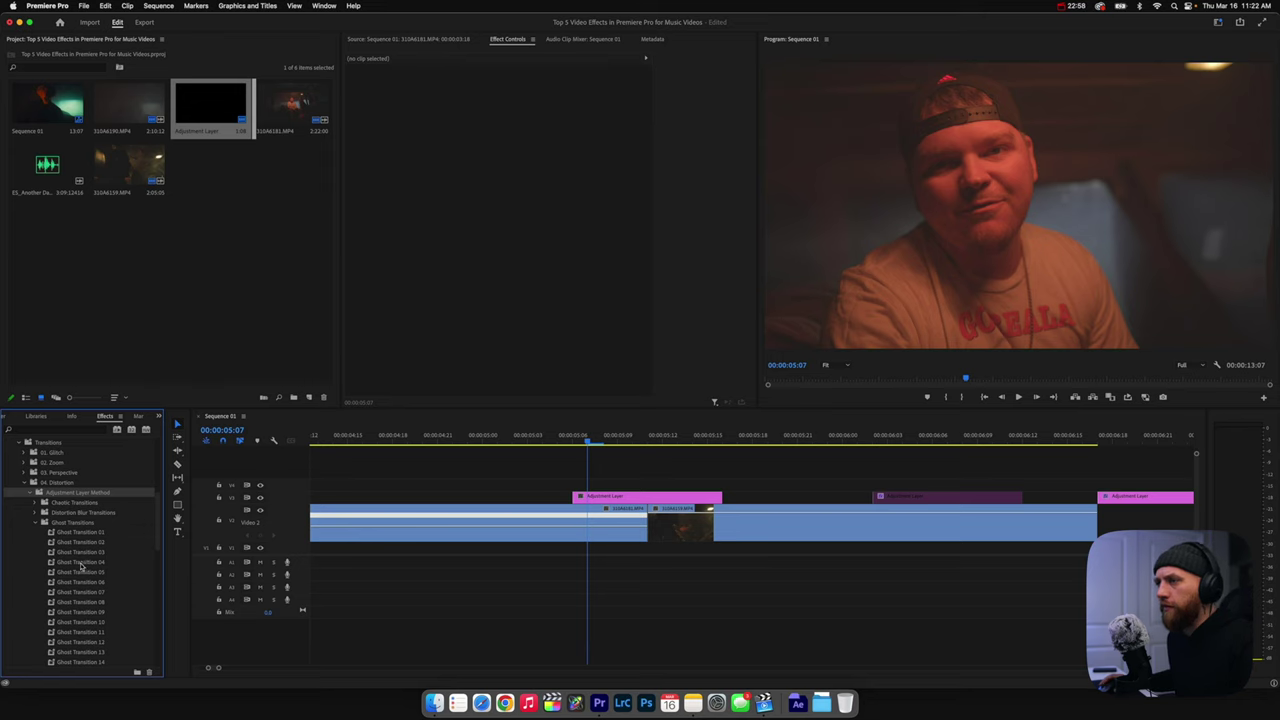
{"action": "left_click_drag", "start_coordinate": [82, 562], "coordinate": [638, 497]}
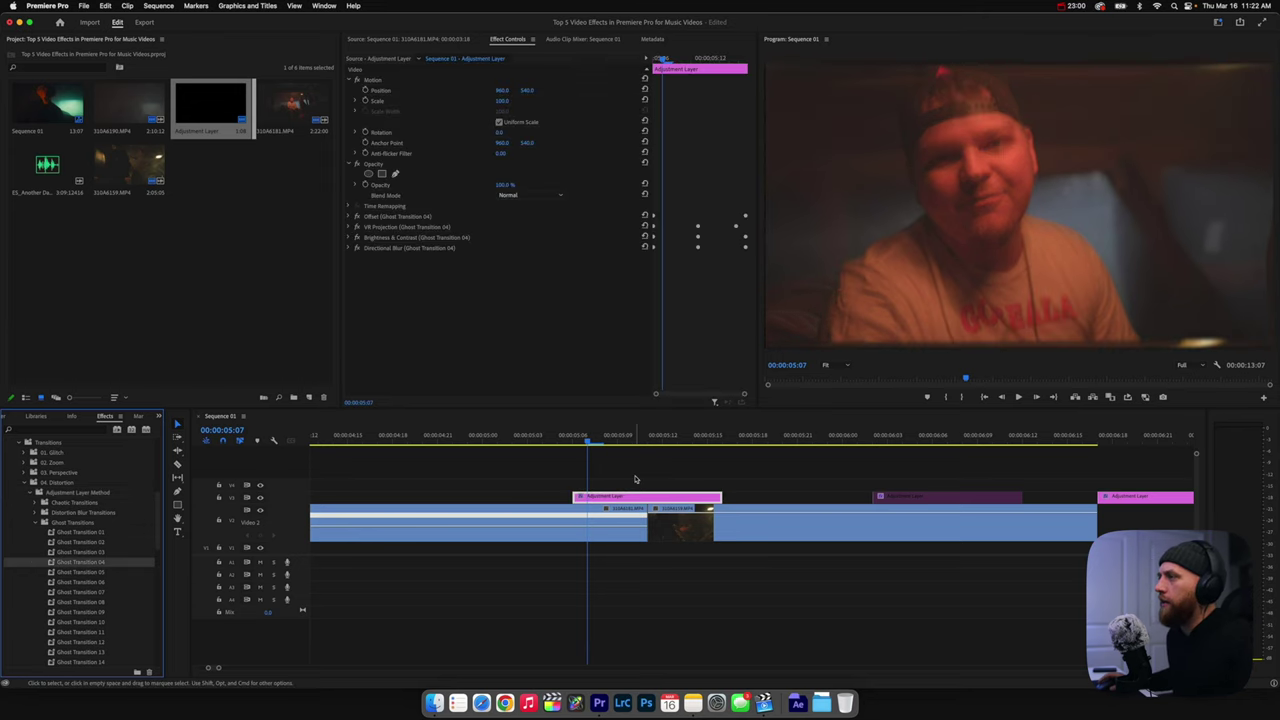
{"action": "key", "text": "space"}
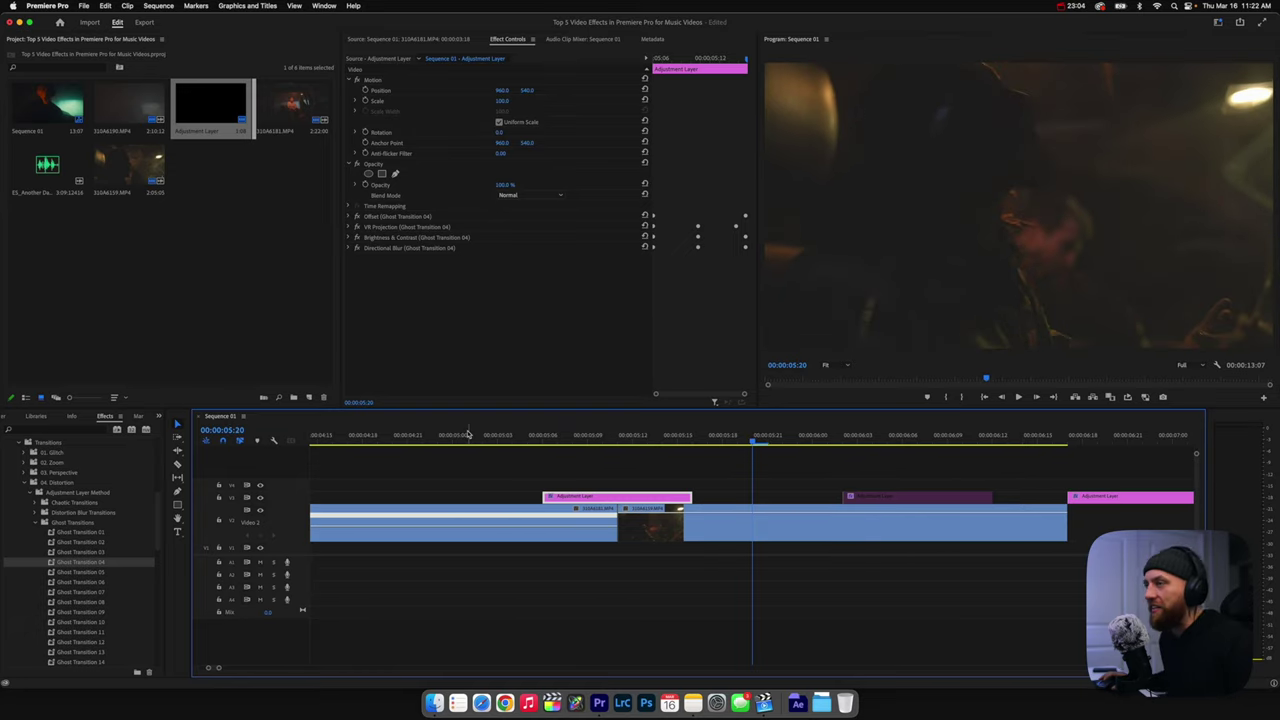
{"action": "left_click_drag", "start_coordinate": [418, 437], "coordinate": [308, 428]}
{"action": "key", "text": "super+z"}
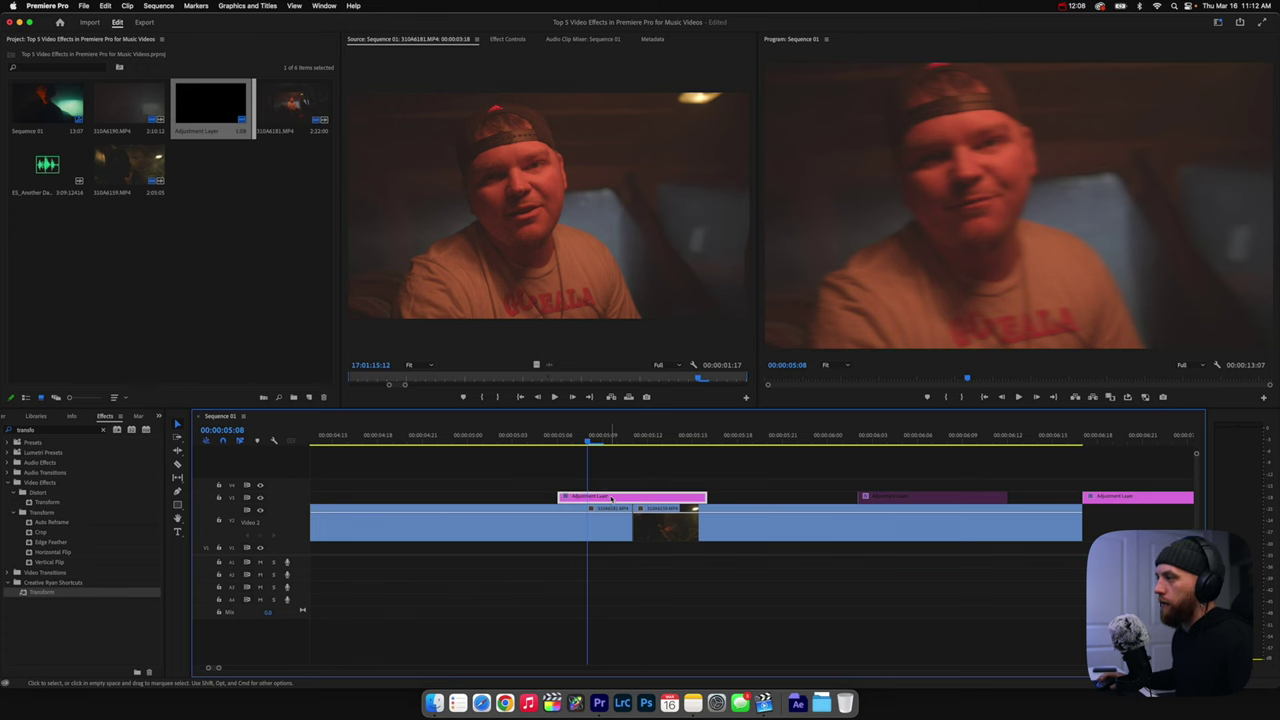
- Split the V2 clip one frame before the adjustment layer and select the new segment
{"action": "left_click", "coordinate": [511, 464]}
{"action": "left_click", "coordinate": [576, 434]}
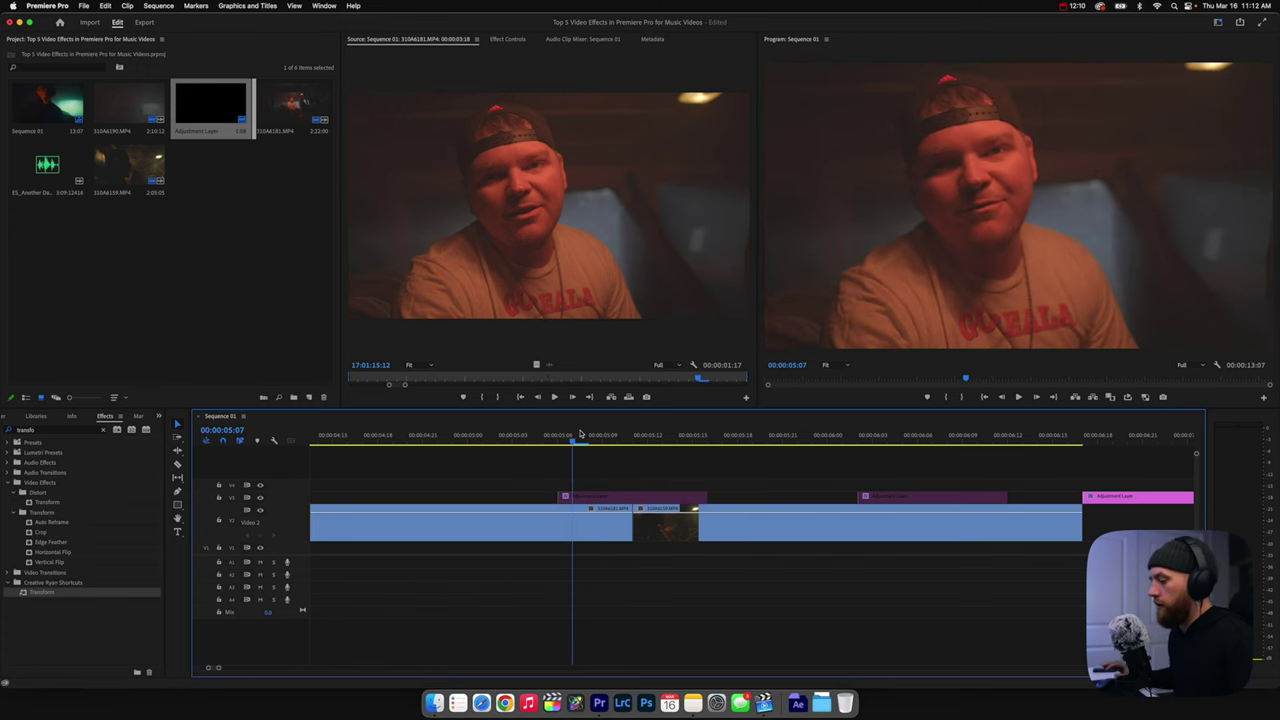
{"action": "key", "text": "space"}
{"action": "key", "text": "space"}
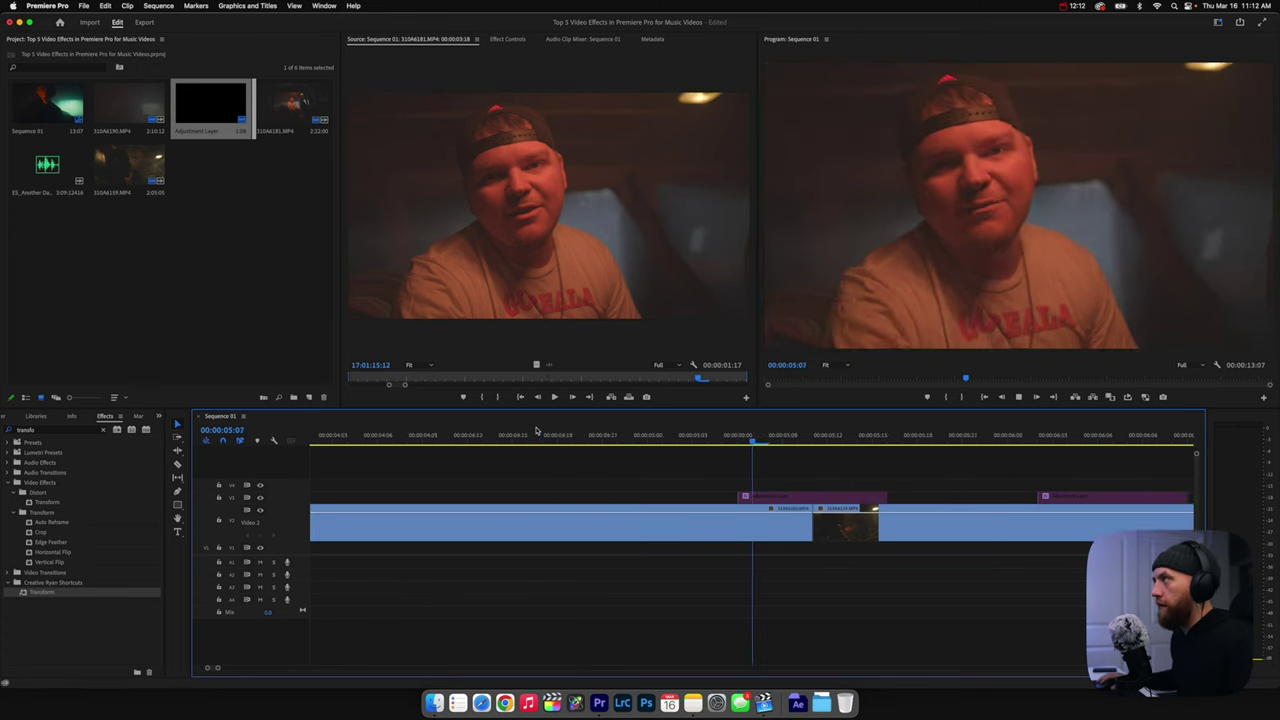
{"action": "left_click", "coordinate": [573, 440]}
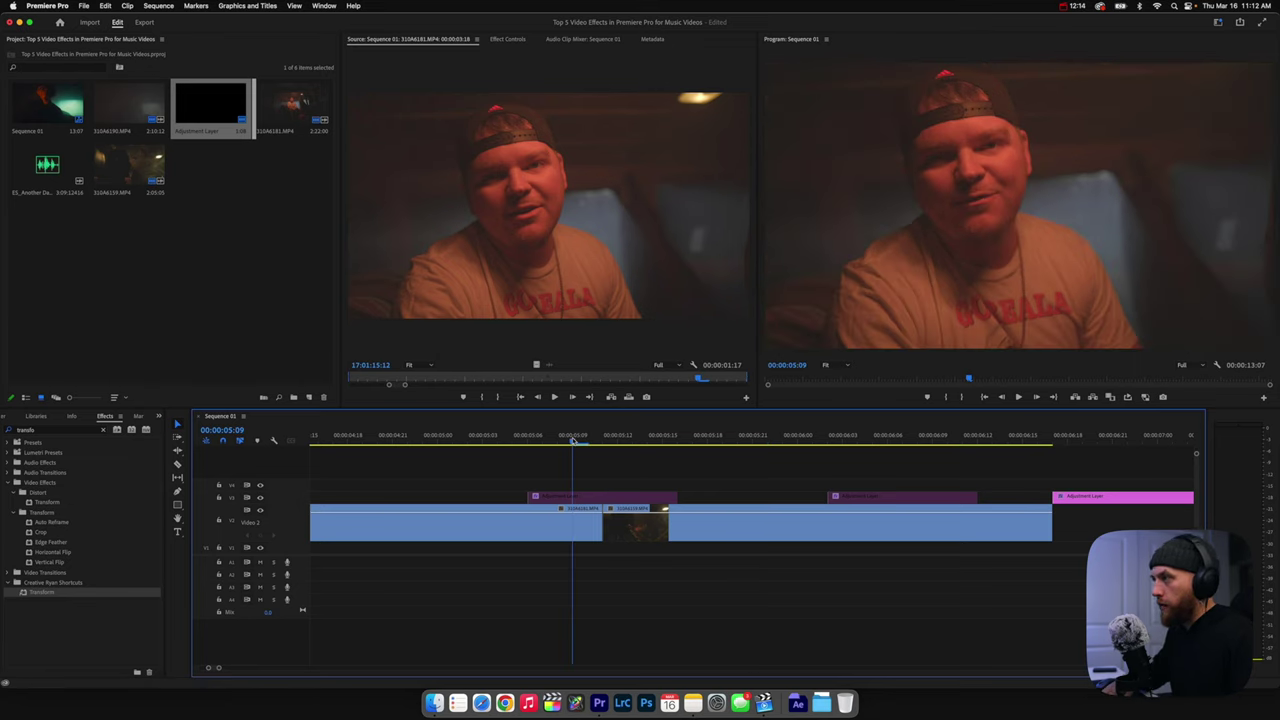
{"action": "key", "text": "Right"}
{"action": "key", "text": "Right"}
{"action": "key", "text": "Up"}
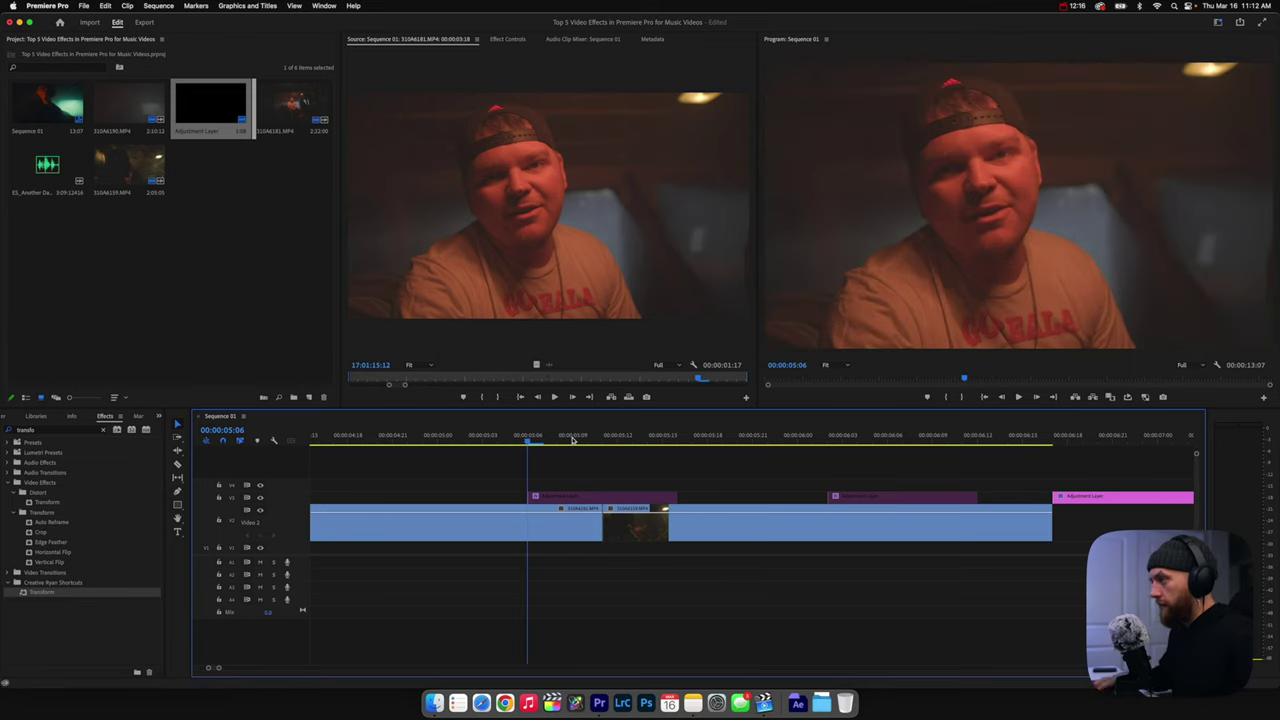
{"action": "key", "text": "Left"}
{"action": "key", "text": "c"}
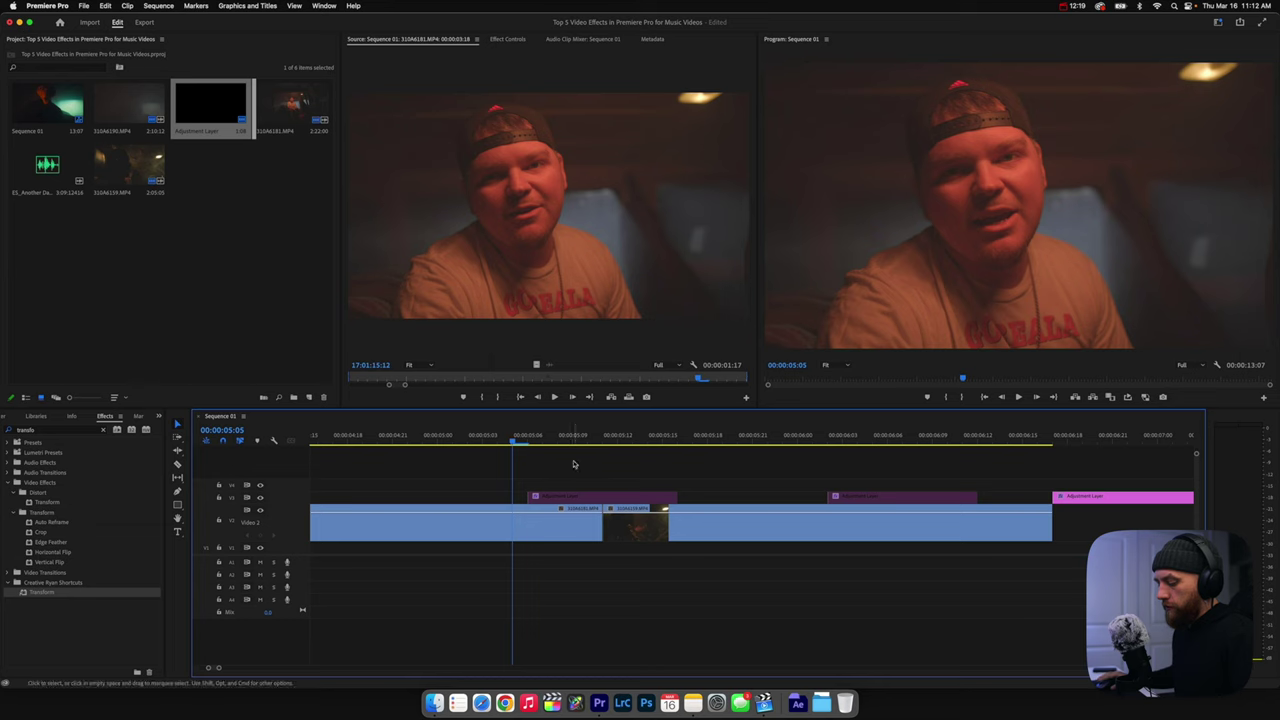
{"action": "left_click", "coordinate": [514, 524]}
{"action": "key", "text": "v"}
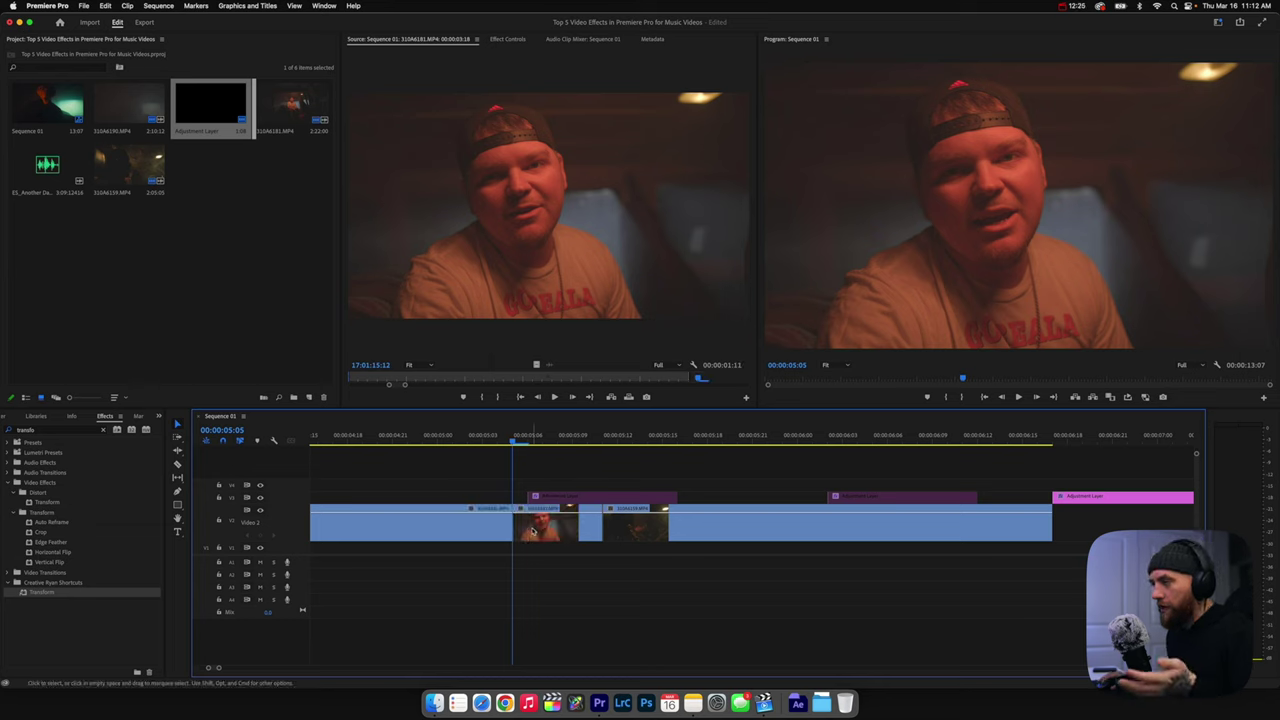
{"action": "left_click", "coordinate": [545, 530]}
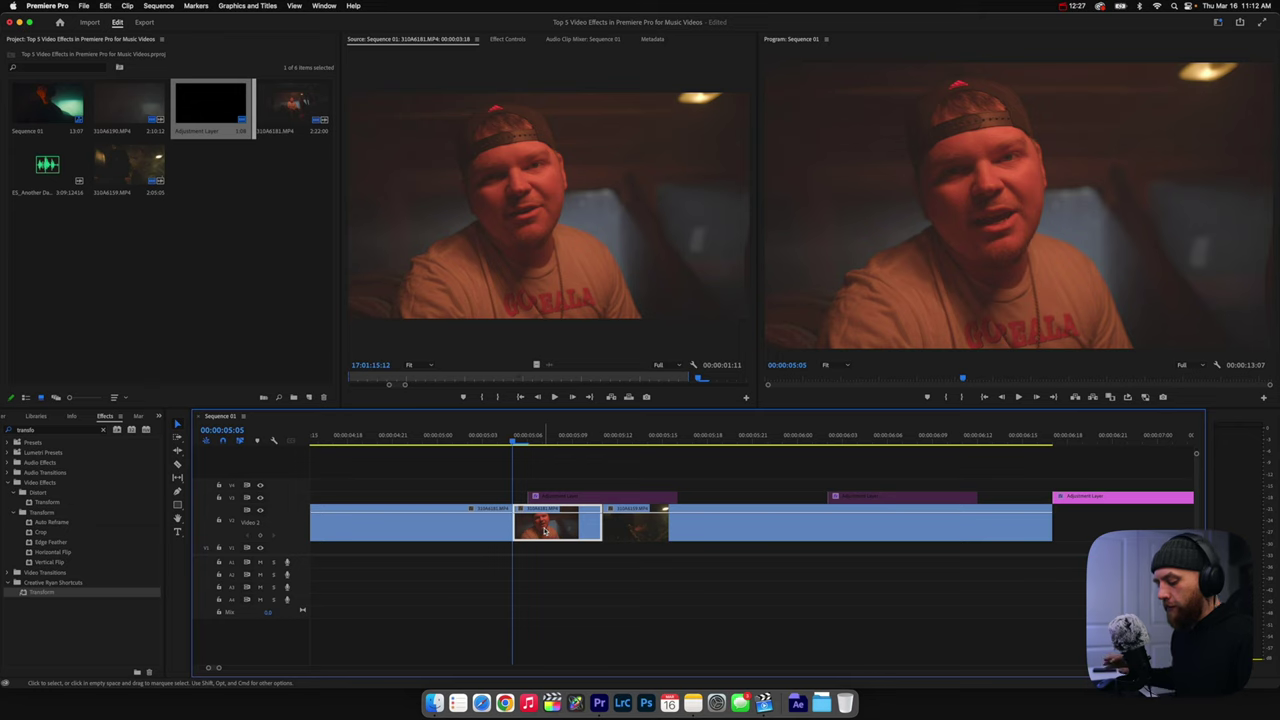
- Speed the selected segment up to 300% and review the speed ramp from 4:23
{"action": "key", "text": "super+r"}
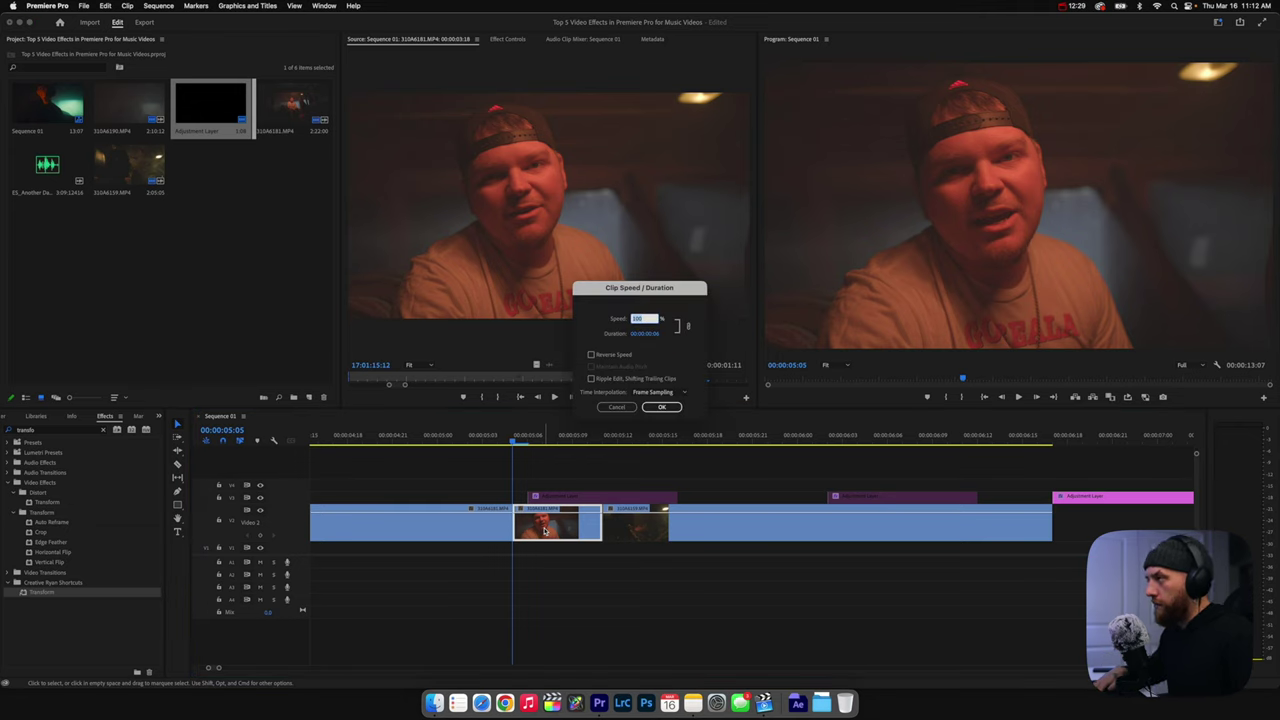
{"action": "type", "text": "300"}
{"action": "key", "text": "Return"}
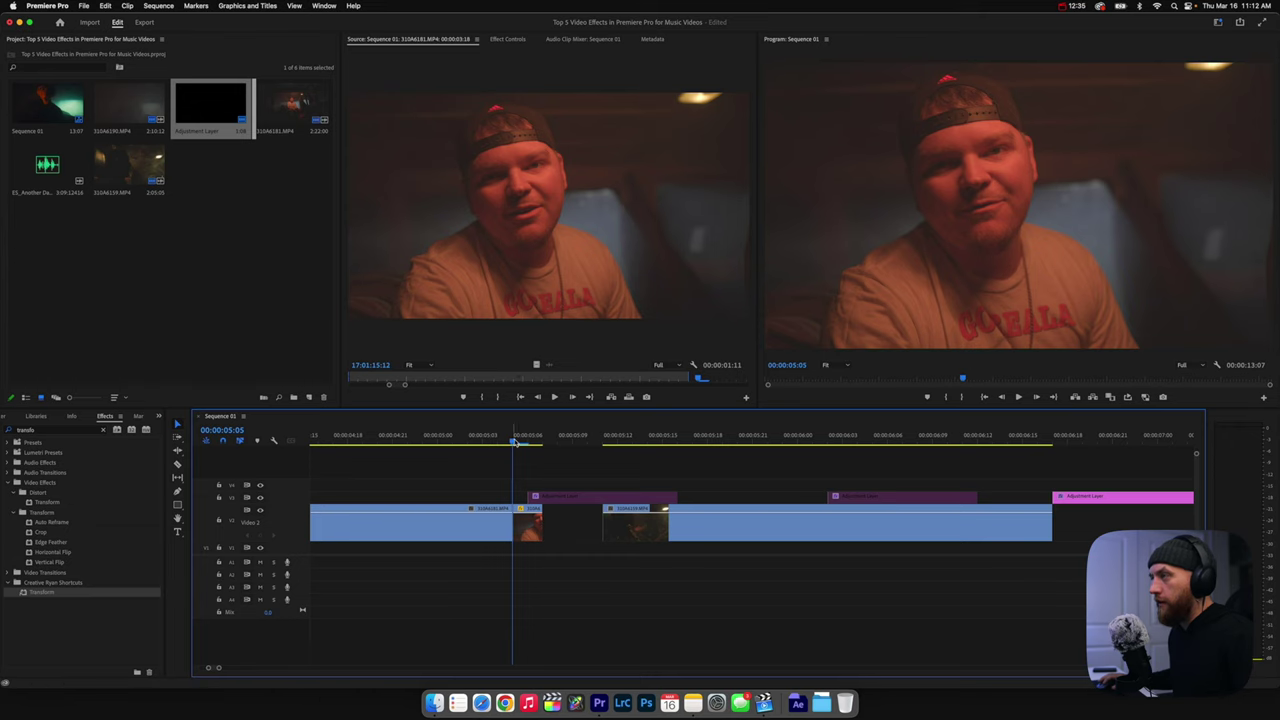
{"action": "key", "text": "Right"}
{"action": "key", "text": "Right"}
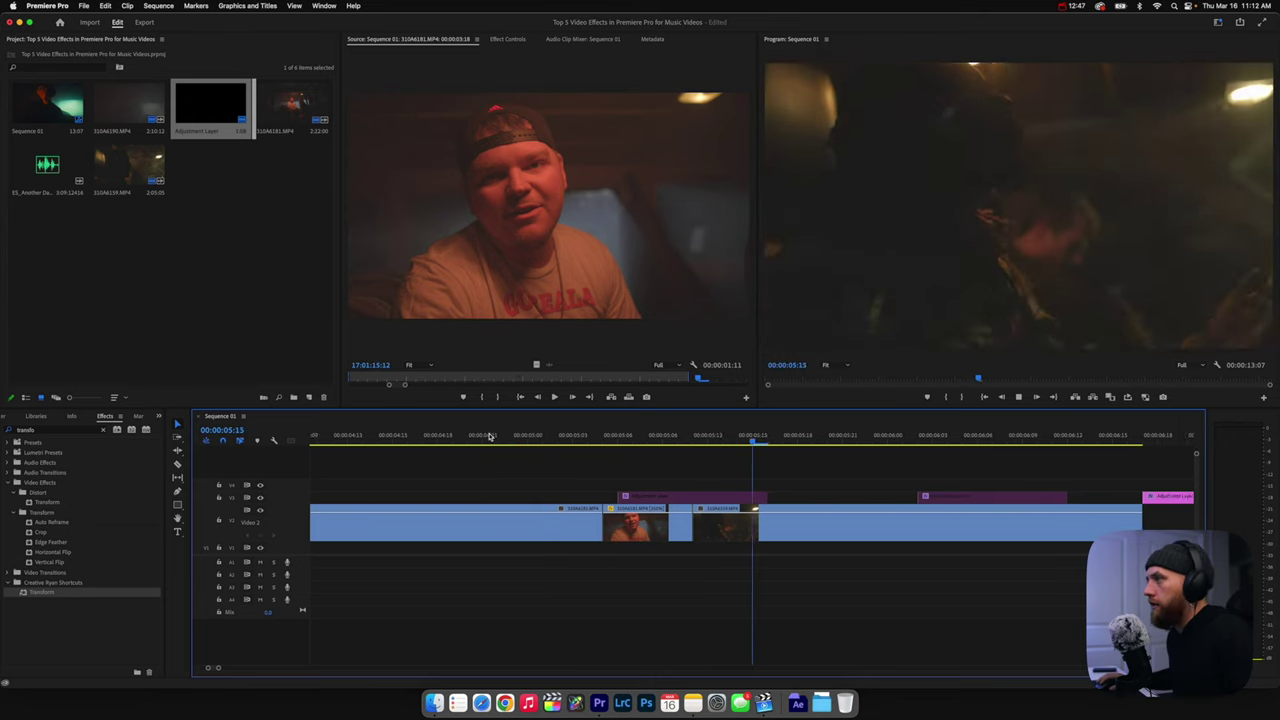
{"action": "left_click", "coordinate": [485, 437]}
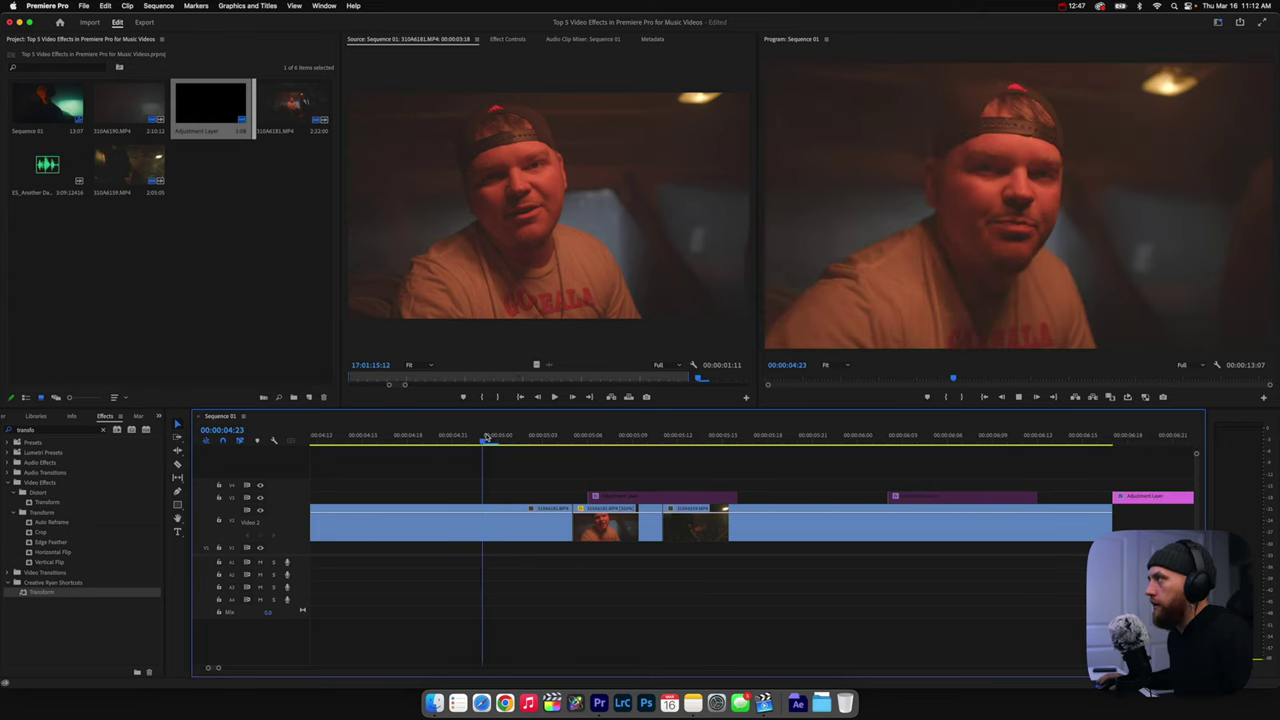
{"action": "key", "text": "space"}
{"action": "key", "text": "equal"}
- Set the next face clip segment to 350% speed
{"action": "left_click", "coordinate": [658, 531]}
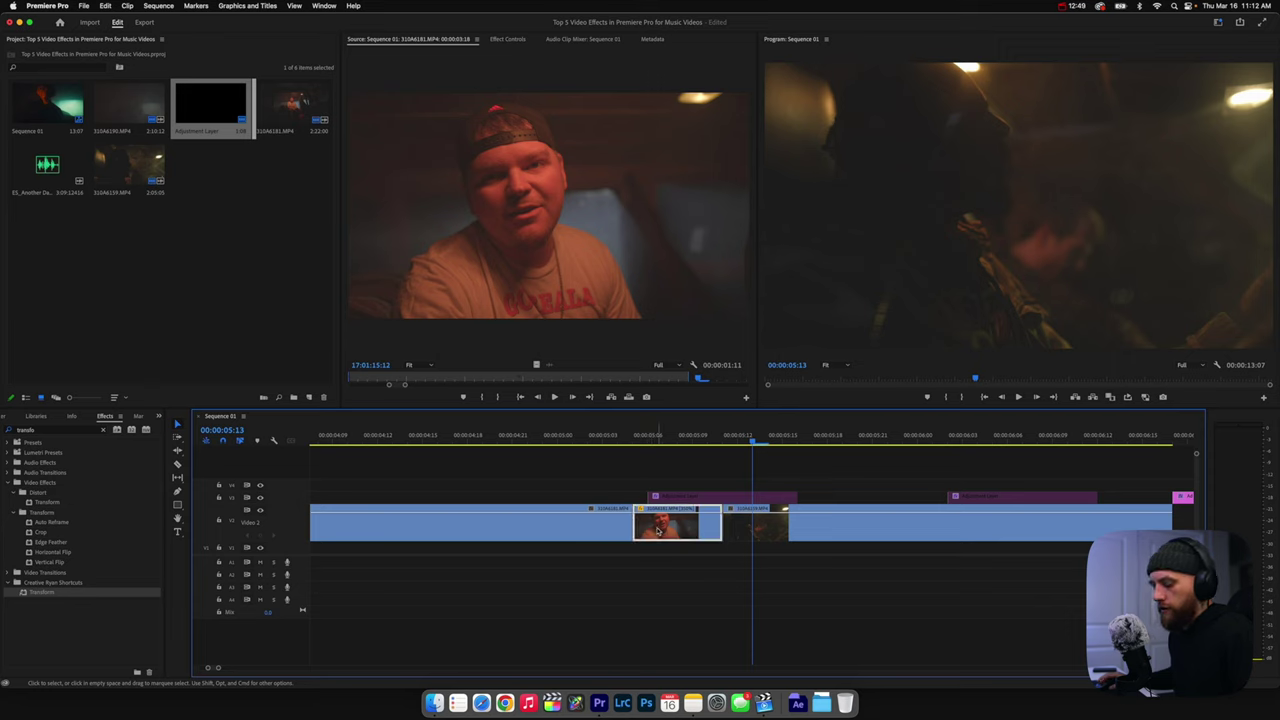
{"action": "key", "text": "super+r"}
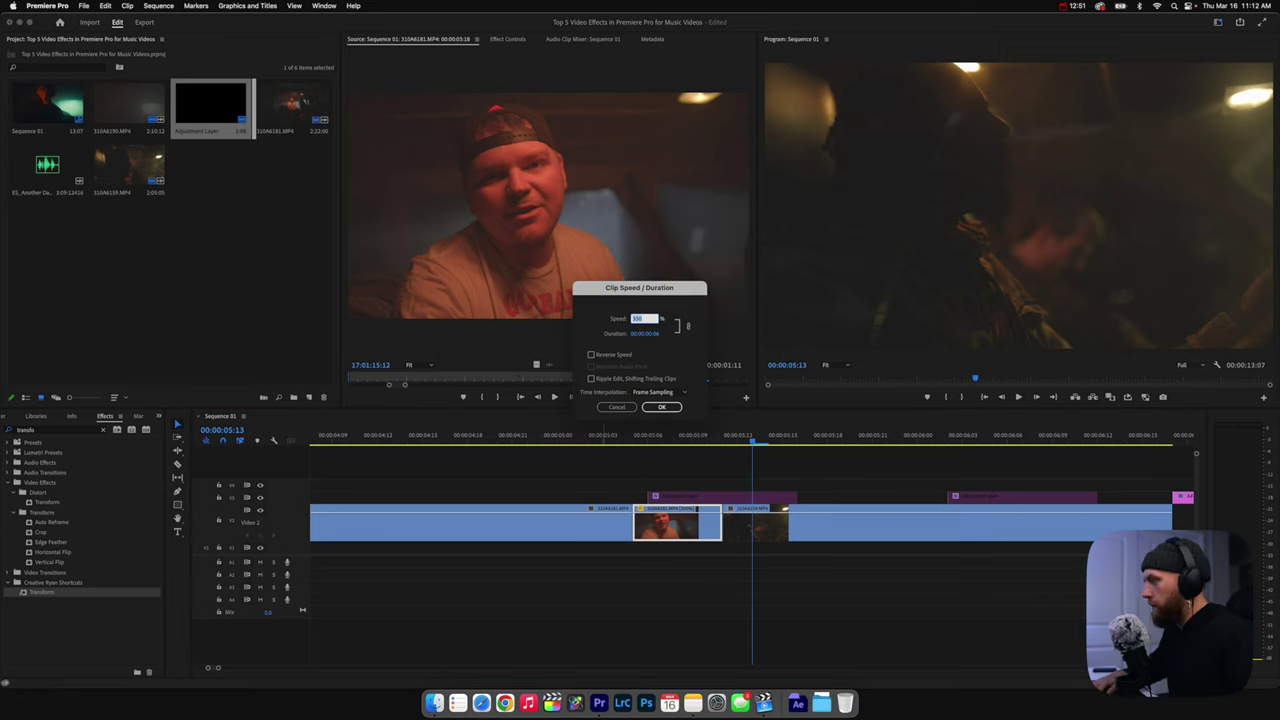
{"action": "key", "text": "Return"}
- Review the sped-up section around 5:05–5:08 and extend the clip to close the gap after it
{"action": "left_click", "coordinate": [615, 476]}
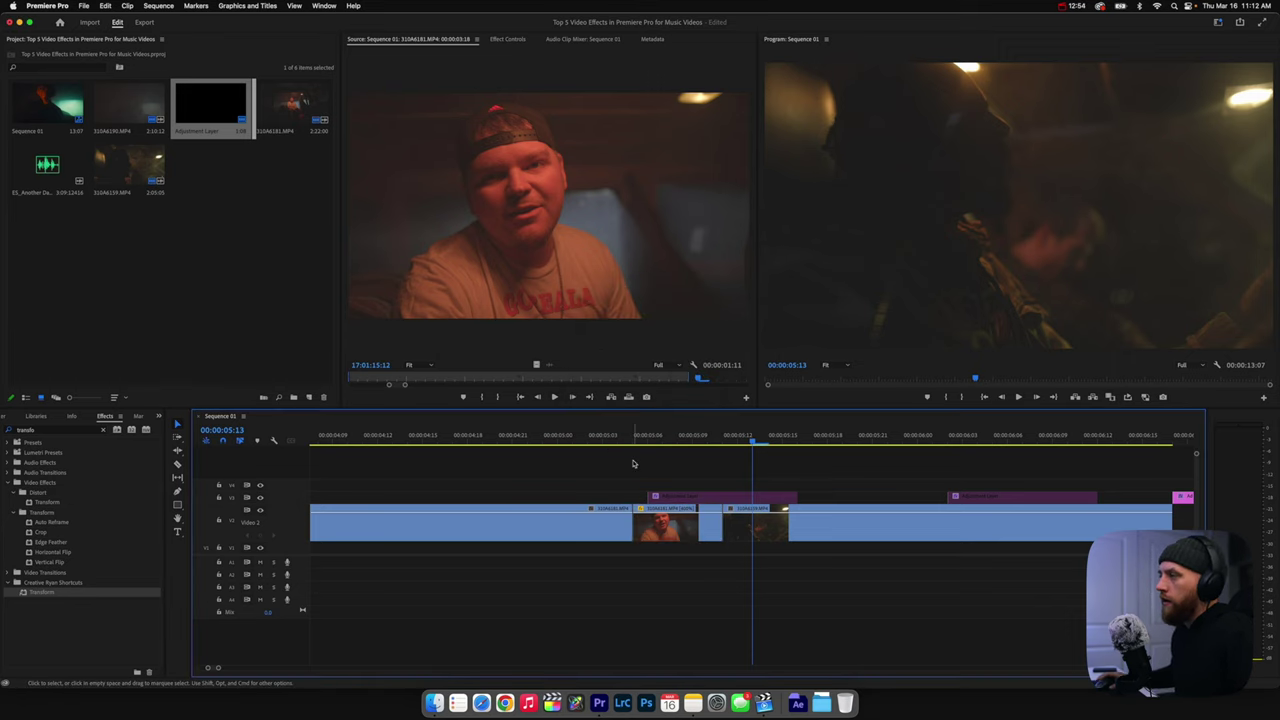
{"action": "left_click", "coordinate": [634, 436]}
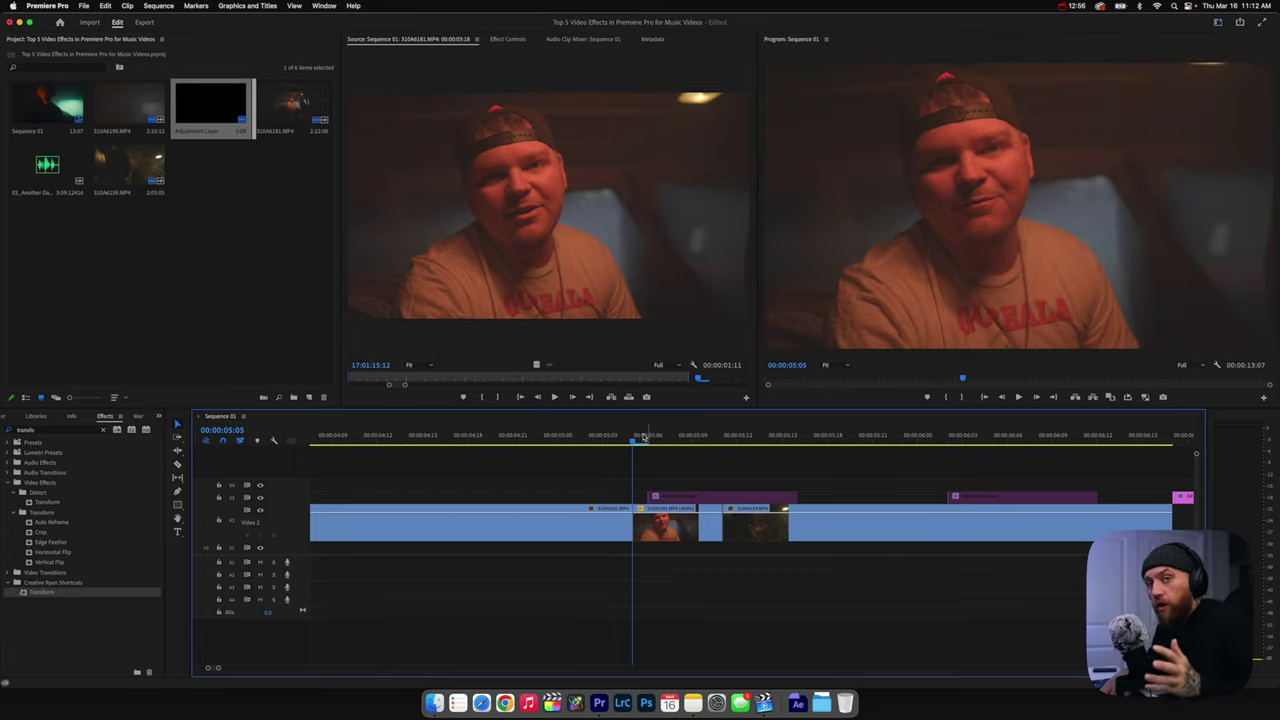
{"action": "key", "text": "space"}
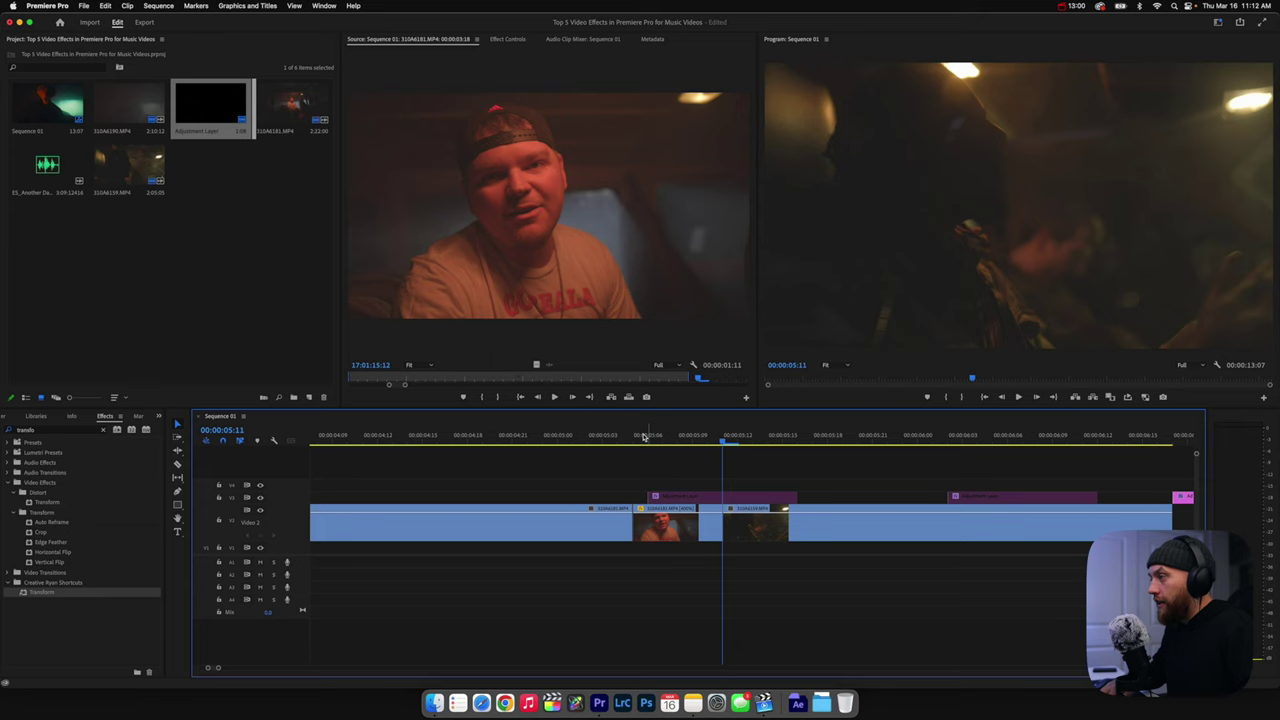
{"action": "key", "text": "Left"}
{"action": "key", "text": "Left"}
{"action": "key", "text": "Left"}
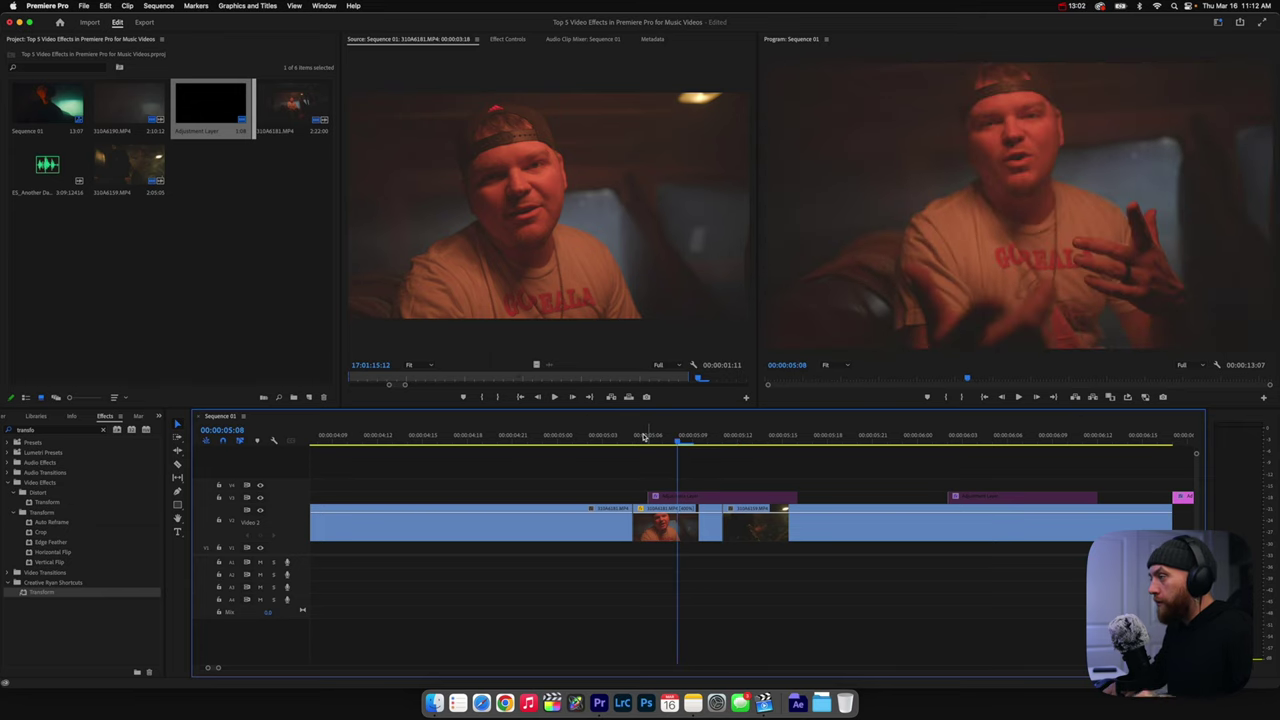
{"action": "left_click", "coordinate": [644, 437]}
{"action": "key", "text": "space"}
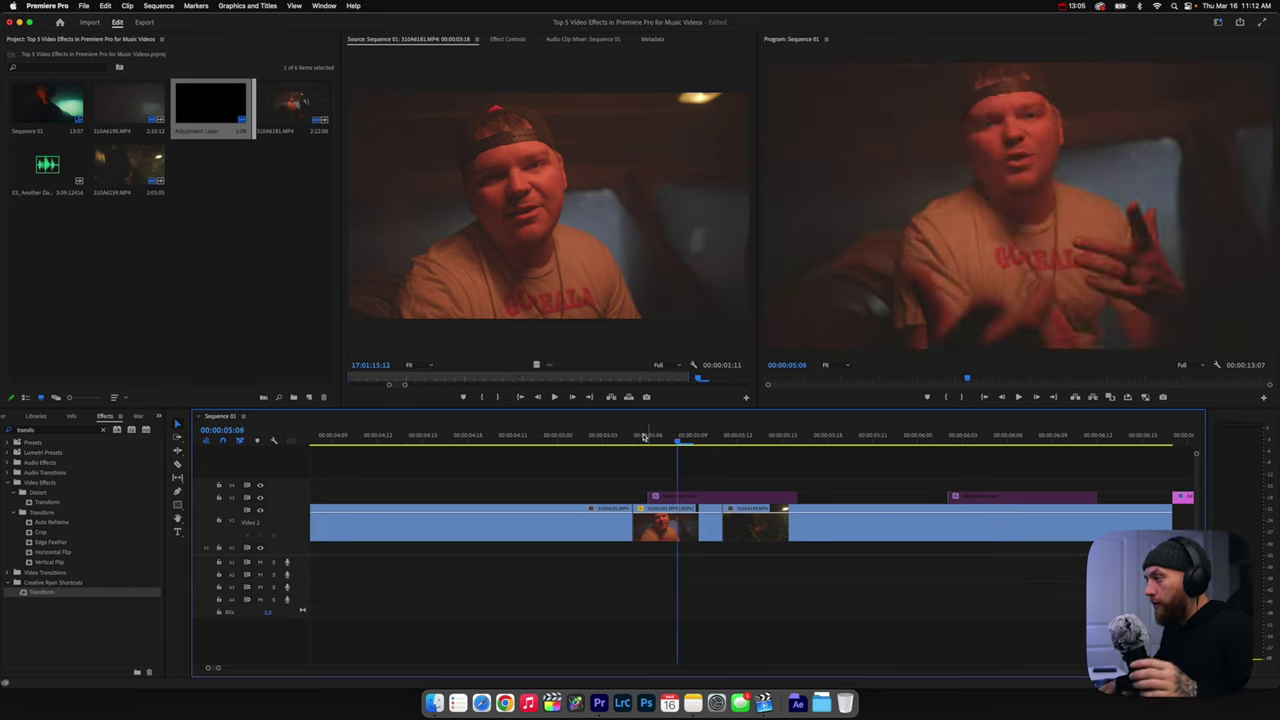
{"action": "key", "text": "Left"}
{"action": "key", "text": "Left"}
{"action": "key", "text": "Left"}
{"action": "key", "text": "Left"}
{"action": "key", "text": "Left"}
{"action": "key", "text": "Left"}
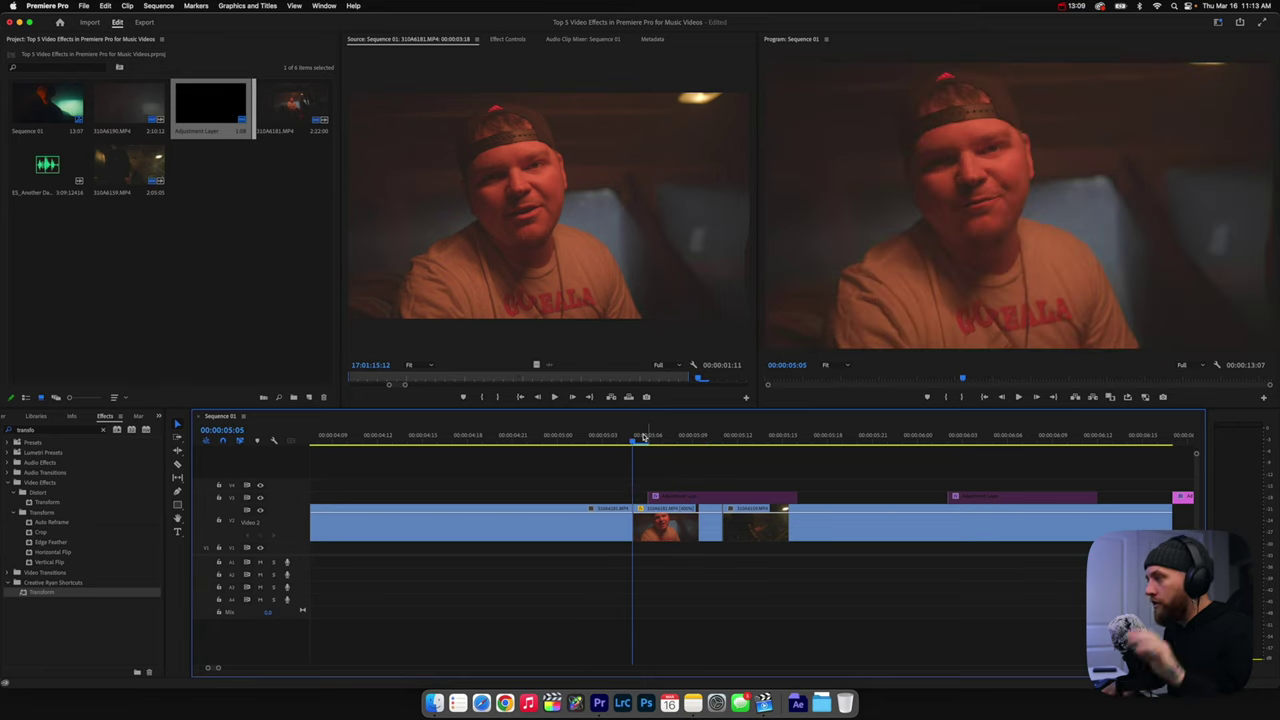
{"action": "left_click_drag", "start_coordinate": [644, 437], "coordinate": [678, 437]}
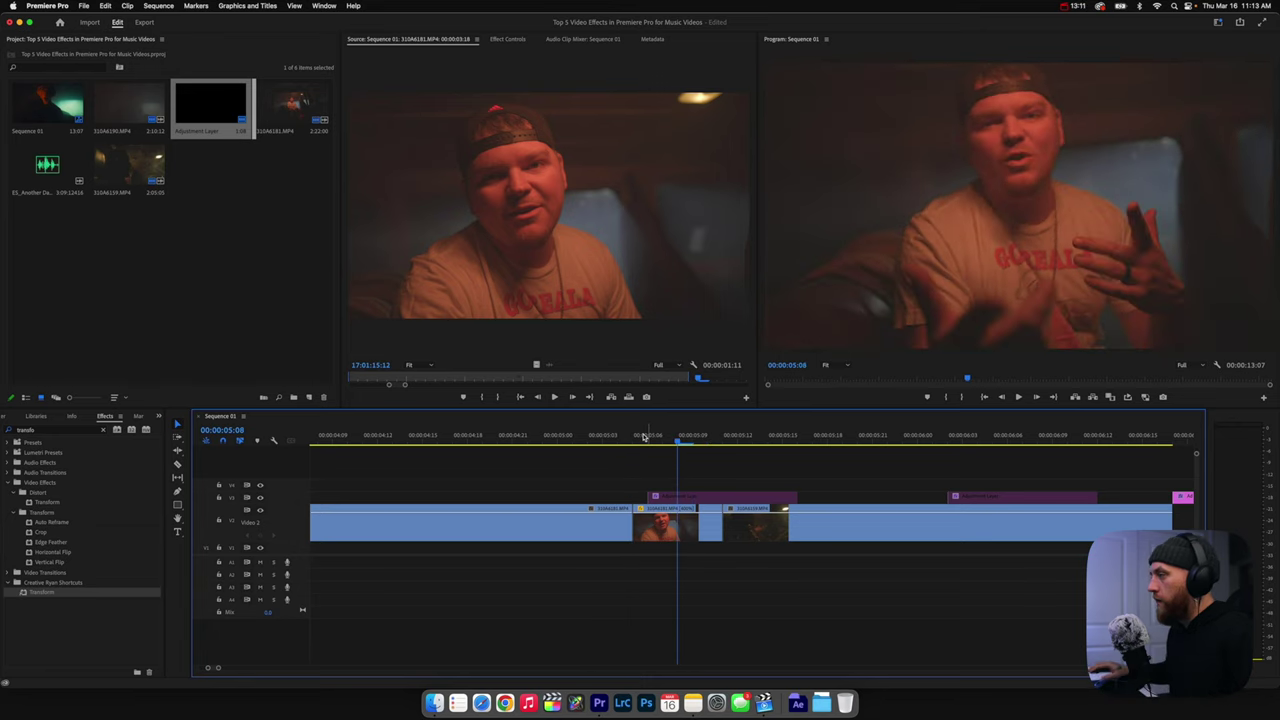
{"action": "left_click_drag", "start_coordinate": [680, 530], "coordinate": [722, 528]}
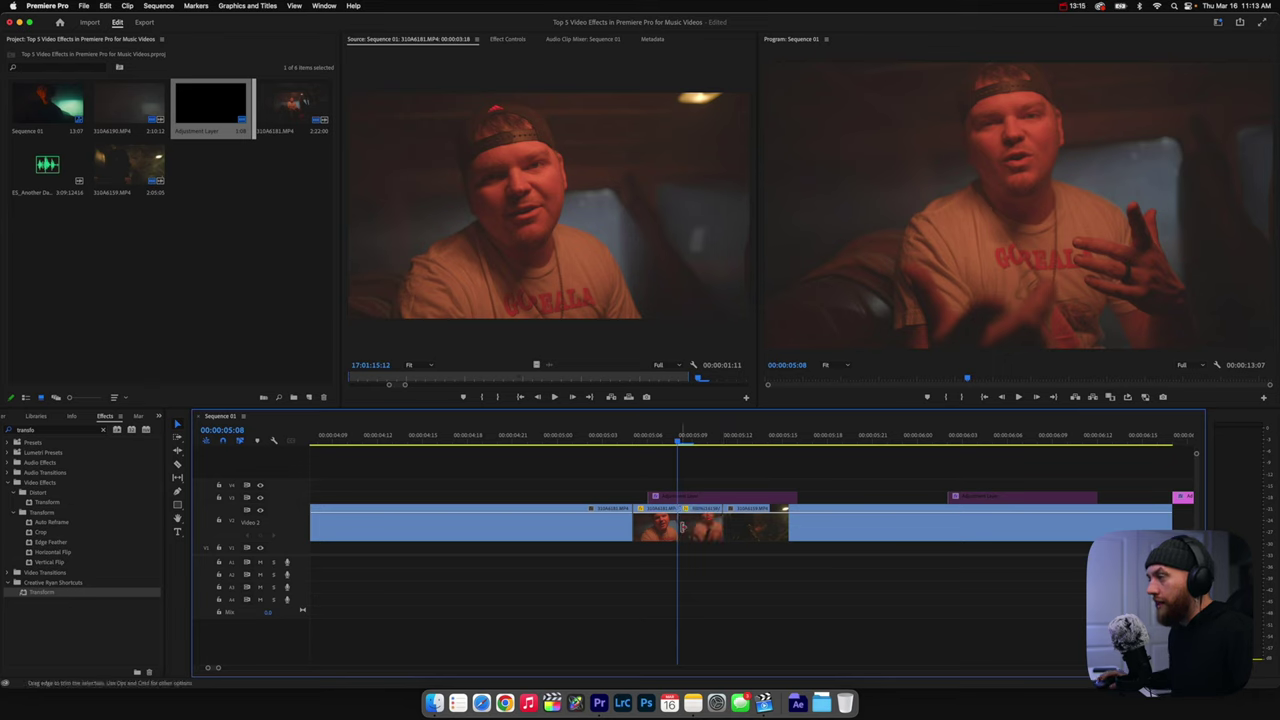
- Search effects for 'add' and apply Additive Dissolve to the edit point, then play it back
{"action": "left_click", "coordinate": [102, 429]}
{"action": "left_click", "coordinate": [71, 432]}
{"action": "type", "text": "add"}
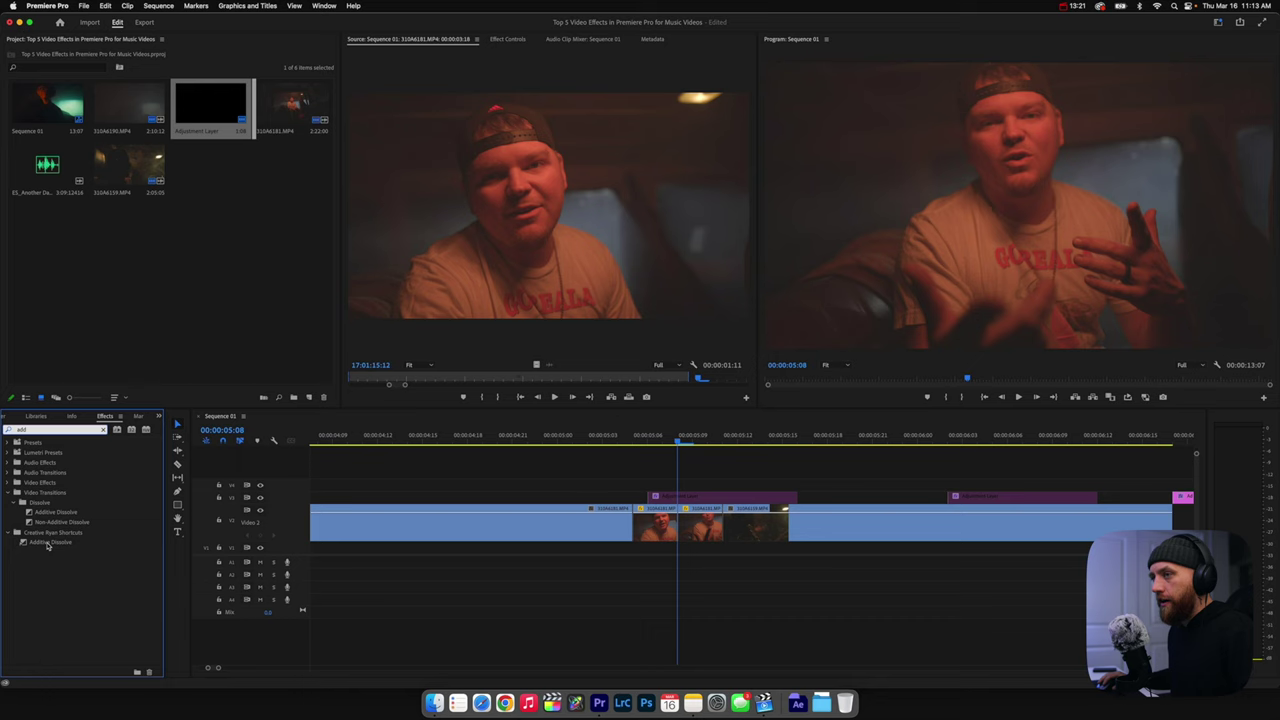
{"action": "left_click_drag", "start_coordinate": [47, 545], "coordinate": [682, 520]}
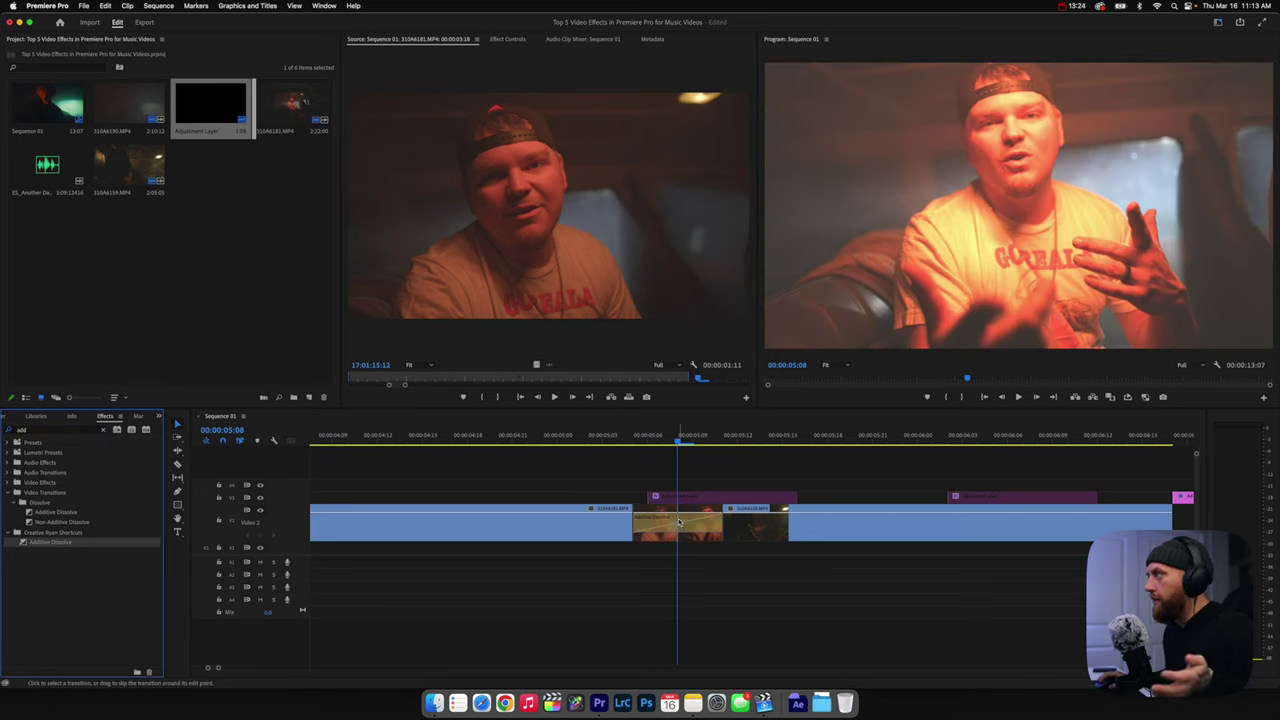
{"action": "left_click", "coordinate": [680, 477]}
{"action": "key", "text": "space"}
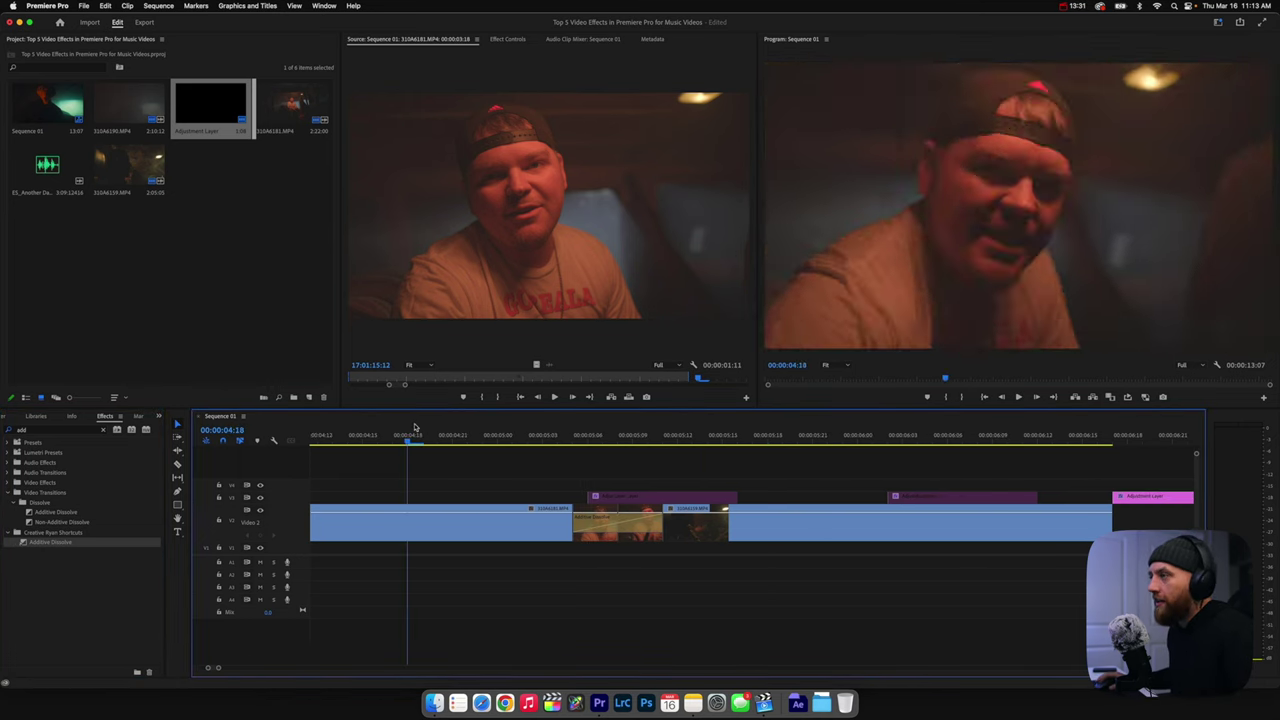
{"action": "key", "text": "space"}
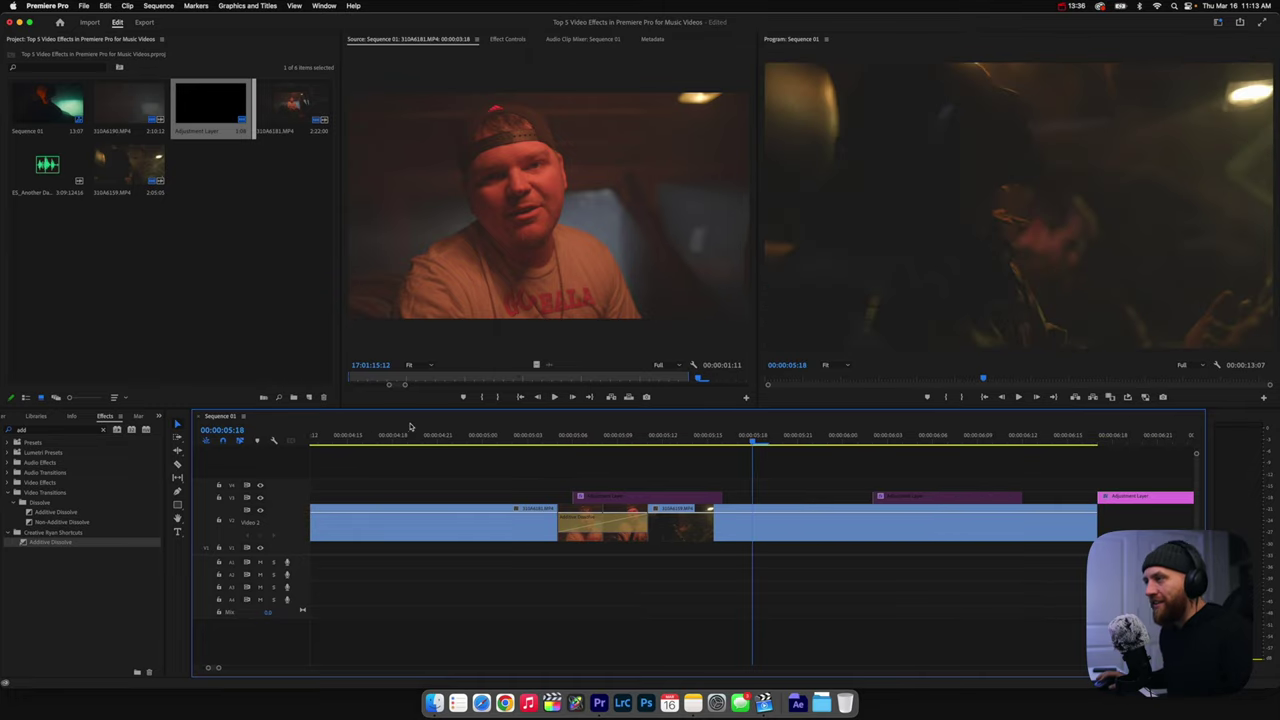
- Shorten the Additive Dissolve to 6 frames and review the shorter transition
{"action": "left_click", "coordinate": [394, 440]}
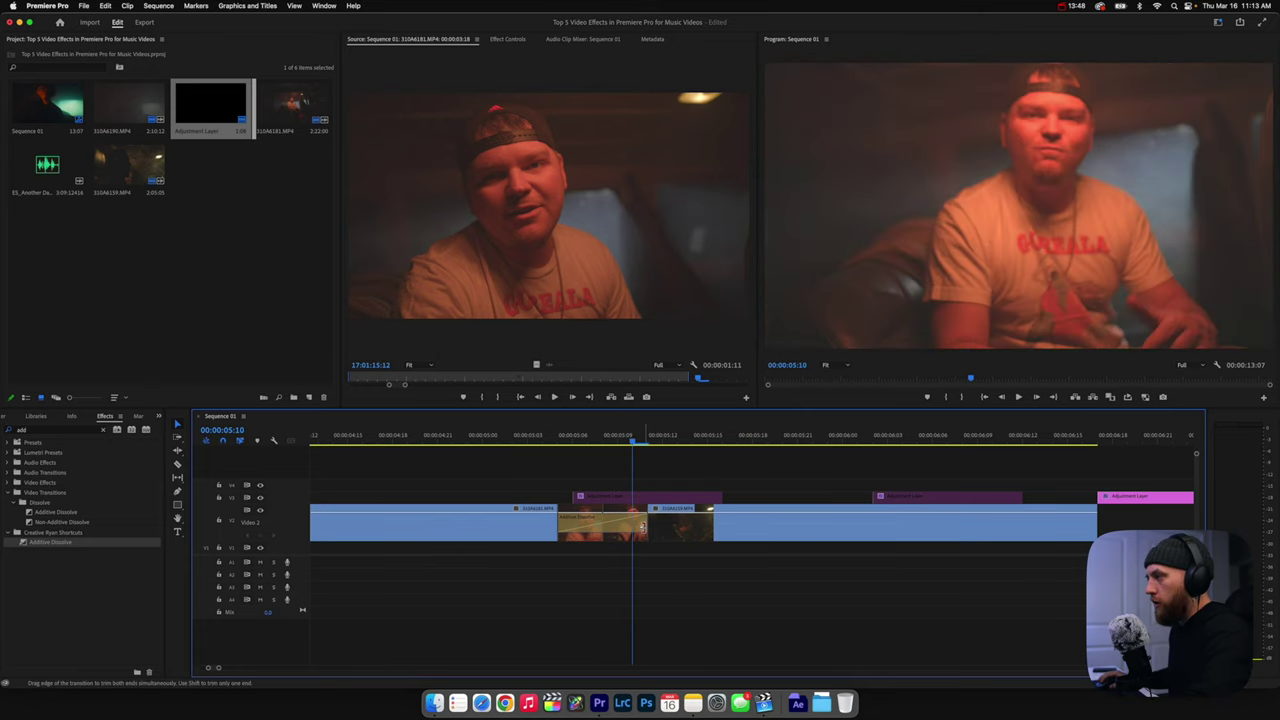
{"action": "left_click_drag", "start_coordinate": [646, 522], "coordinate": [632, 522]}
{"action": "left_click", "coordinate": [357, 436]}
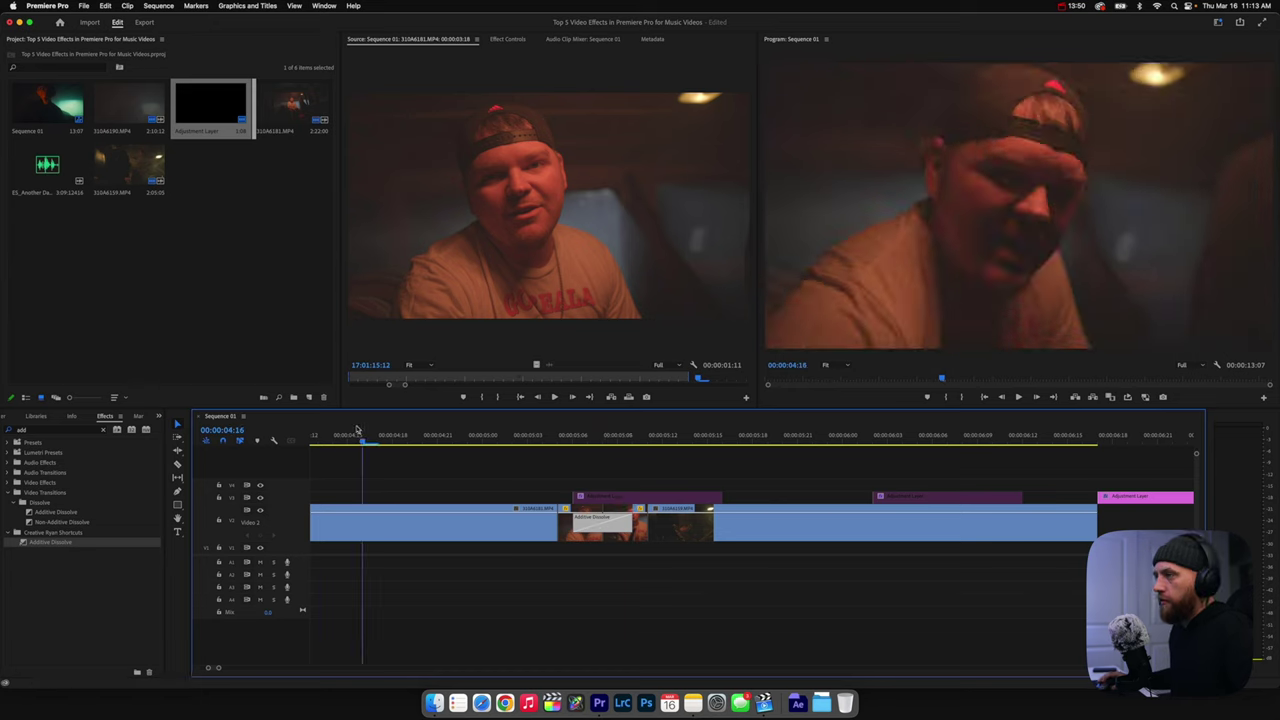
{"action": "key", "text": "space"}
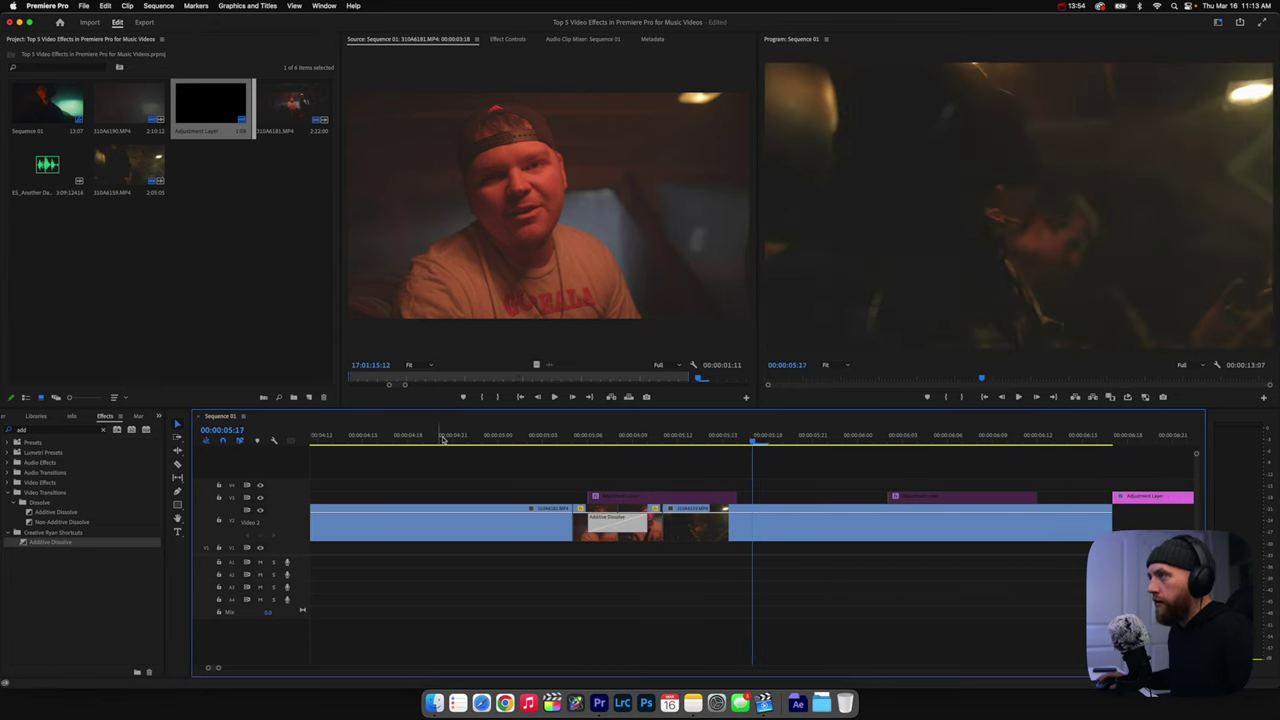
{"action": "left_click", "coordinate": [456, 440]}
- Review the cut from 4:21, then apply VR Digital Glitch from an 'vr digi' search to the adjustment layer
{"action": "key", "text": "space"}
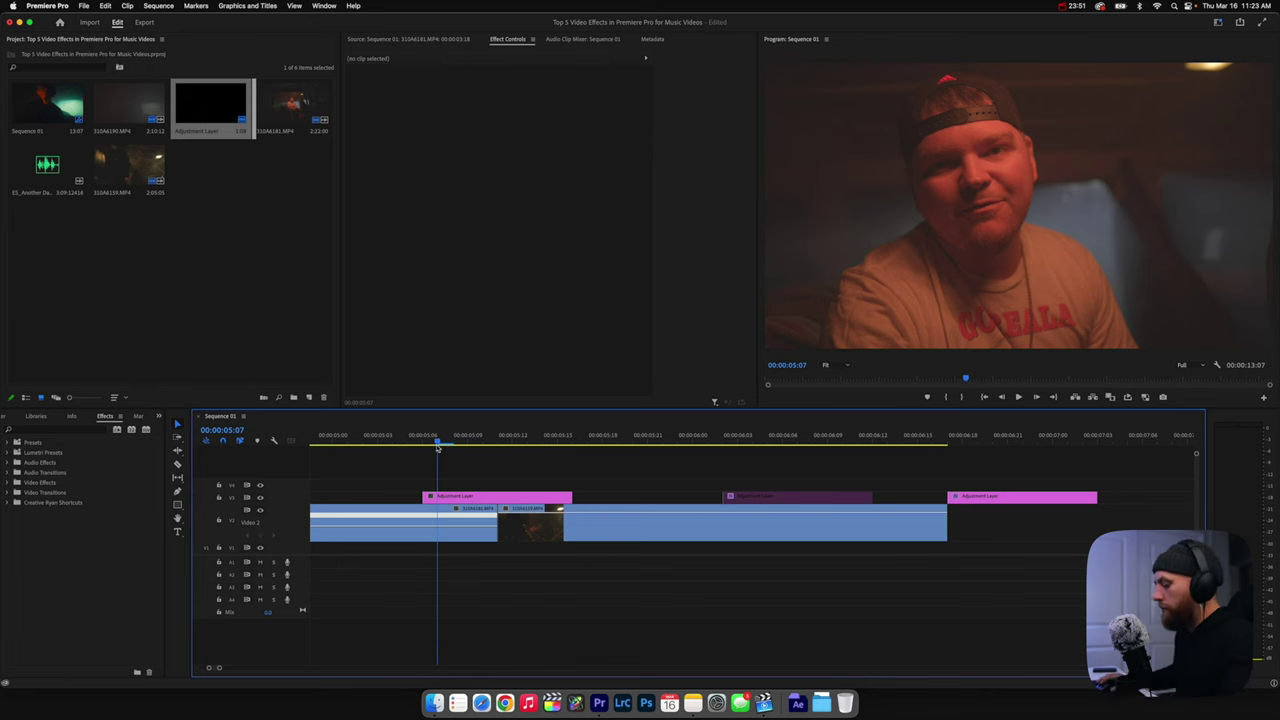
{"action": "mouse_move", "coordinate": [437, 446]}
{"action": "left_mouse_down"}
{"action": "mouse_move", "coordinate": [500, 443]}
{"action": "mouse_move", "coordinate": [440, 438]}
{"action": "left_mouse_up"}
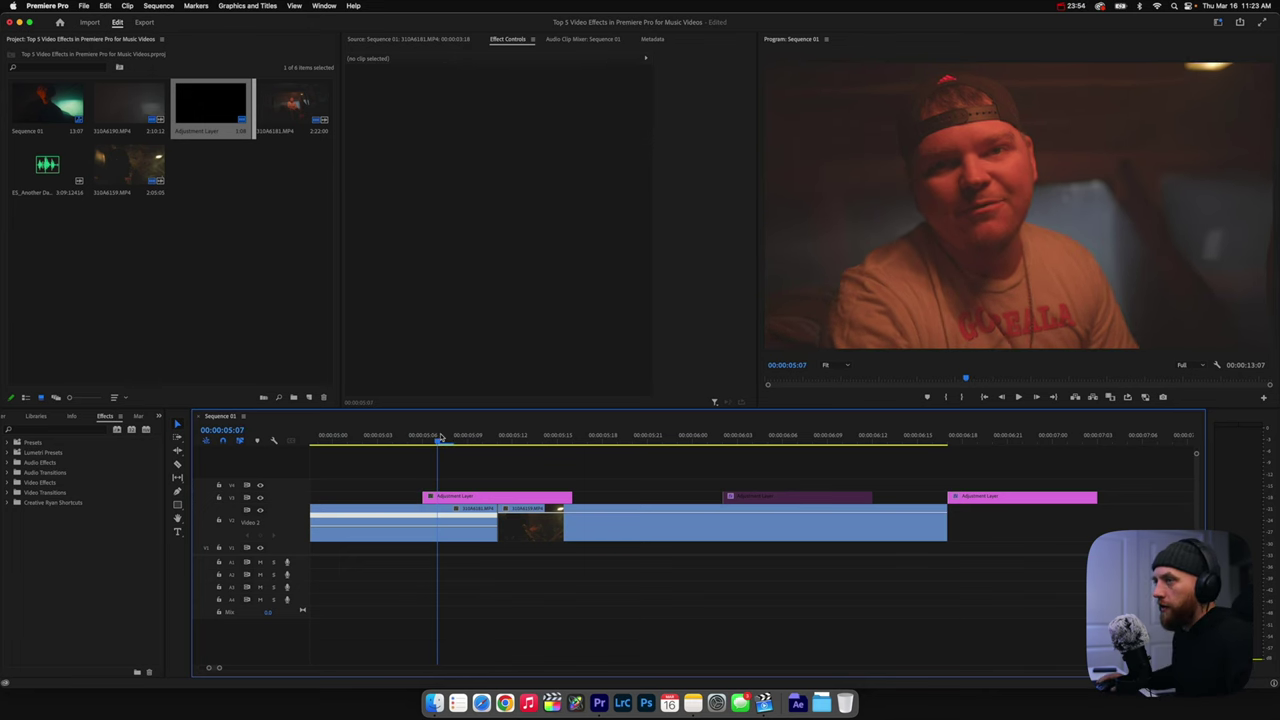
{"action": "left_click", "coordinate": [45, 430]}
{"action": "type", "text": "vr d"}
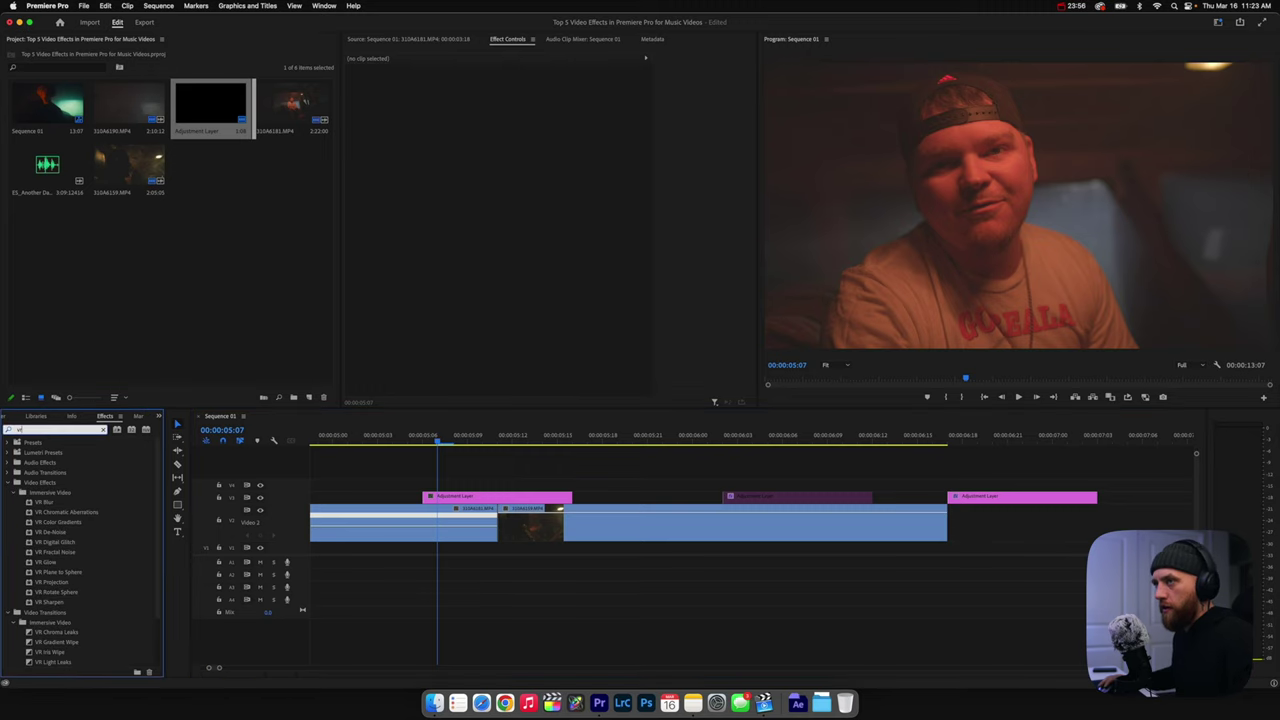
{"action": "type", "text": "igi"}
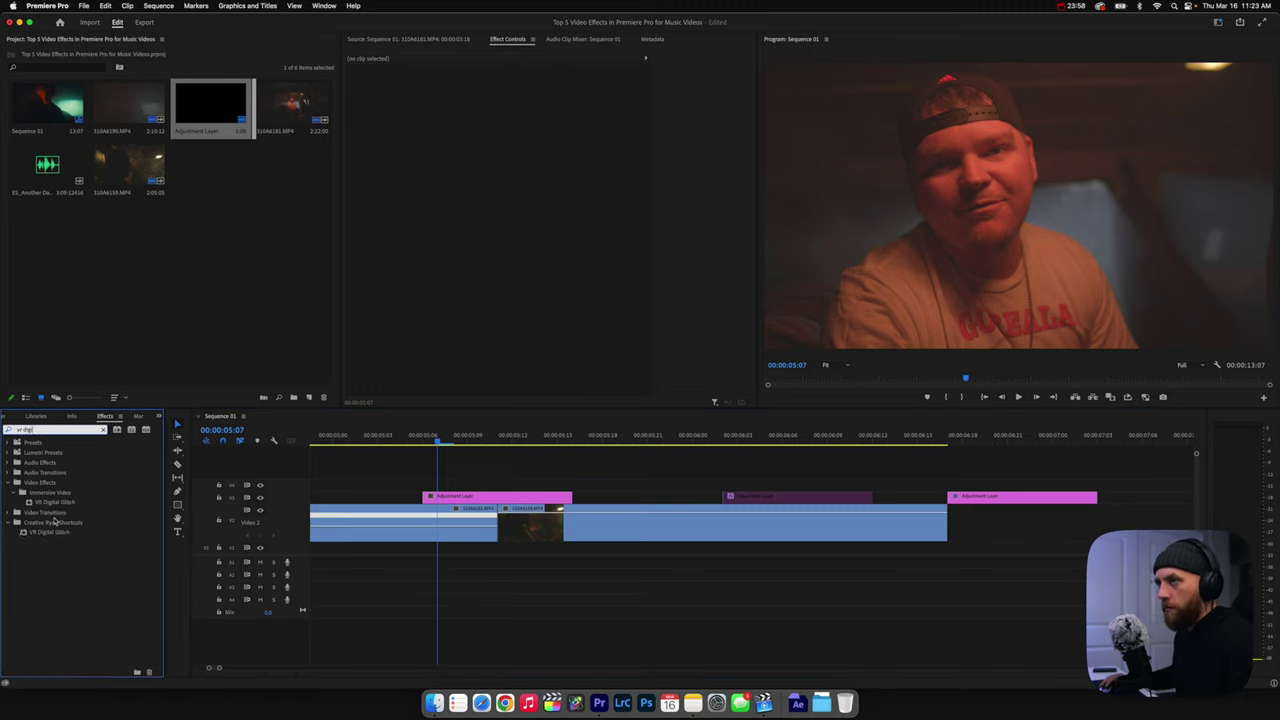
{"action": "left_click_drag", "start_coordinate": [45, 533], "coordinate": [492, 497]}
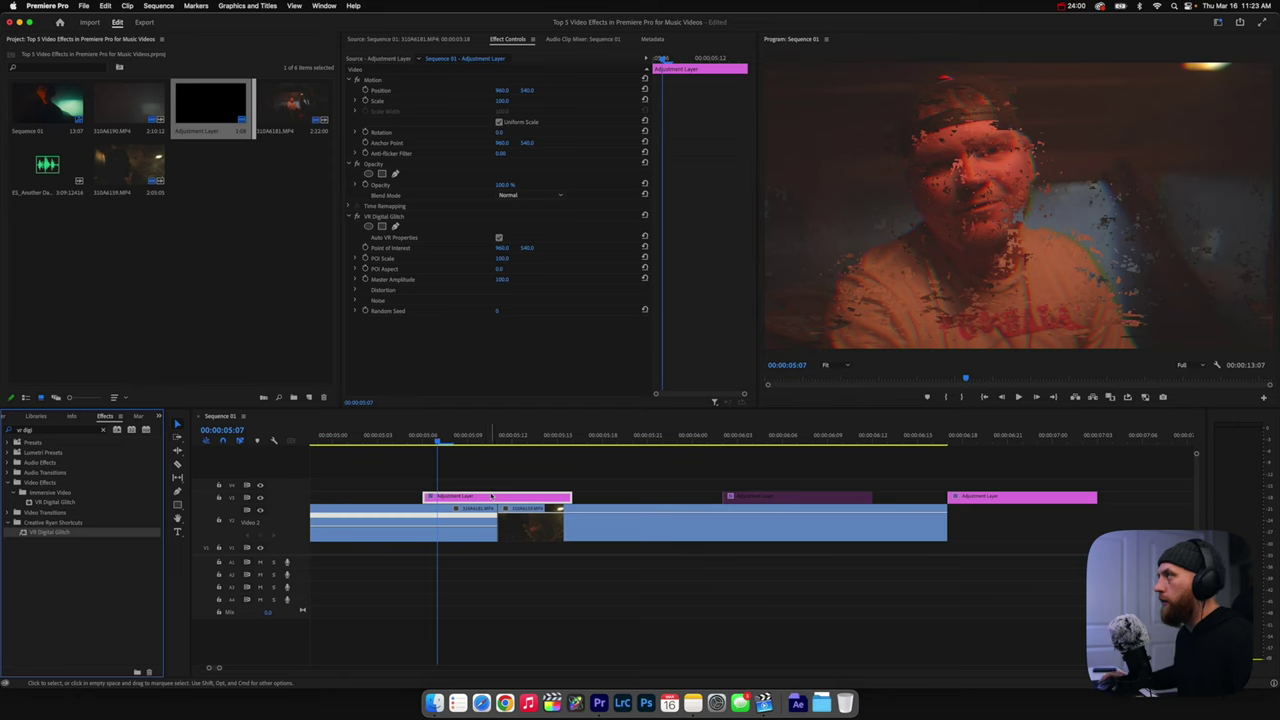
- Turn down the glitch's Geometry Distortion X and Distortion Rate, then collapse the Distortion settings
{"action": "left_click", "coordinate": [355, 291]}
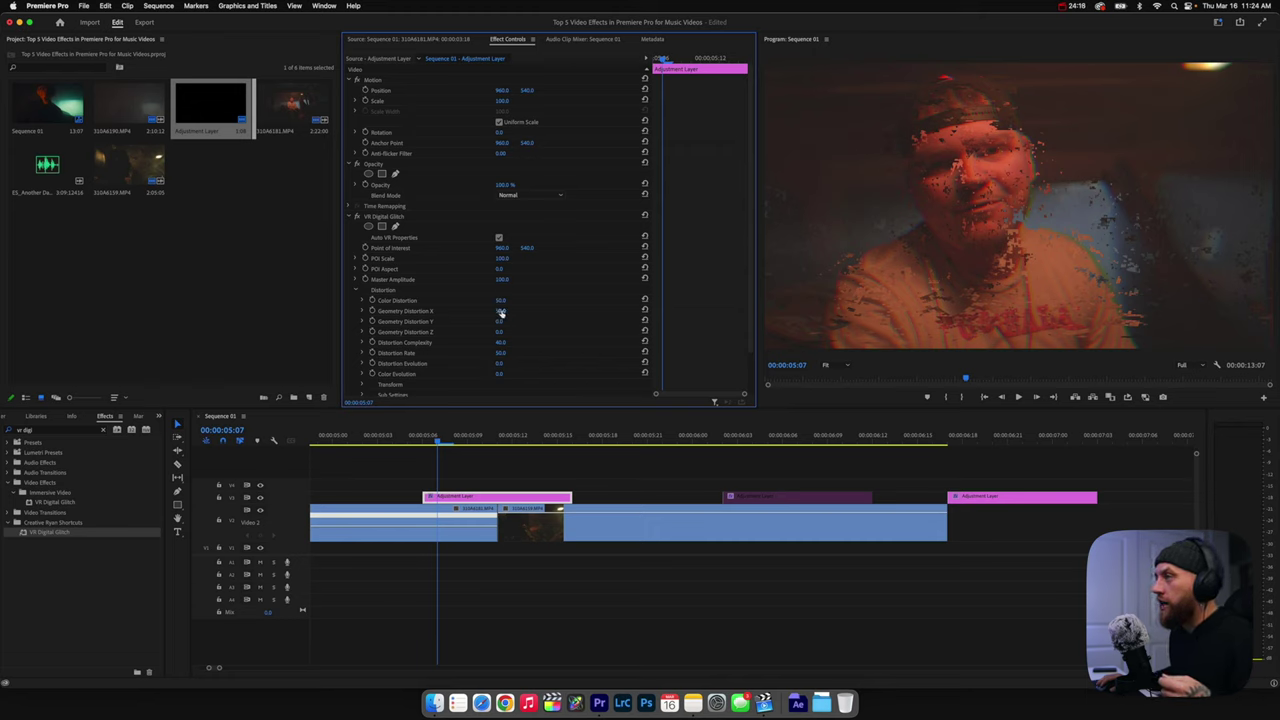
{"action": "left_click_drag", "start_coordinate": [500, 313], "coordinate": [503, 314]}
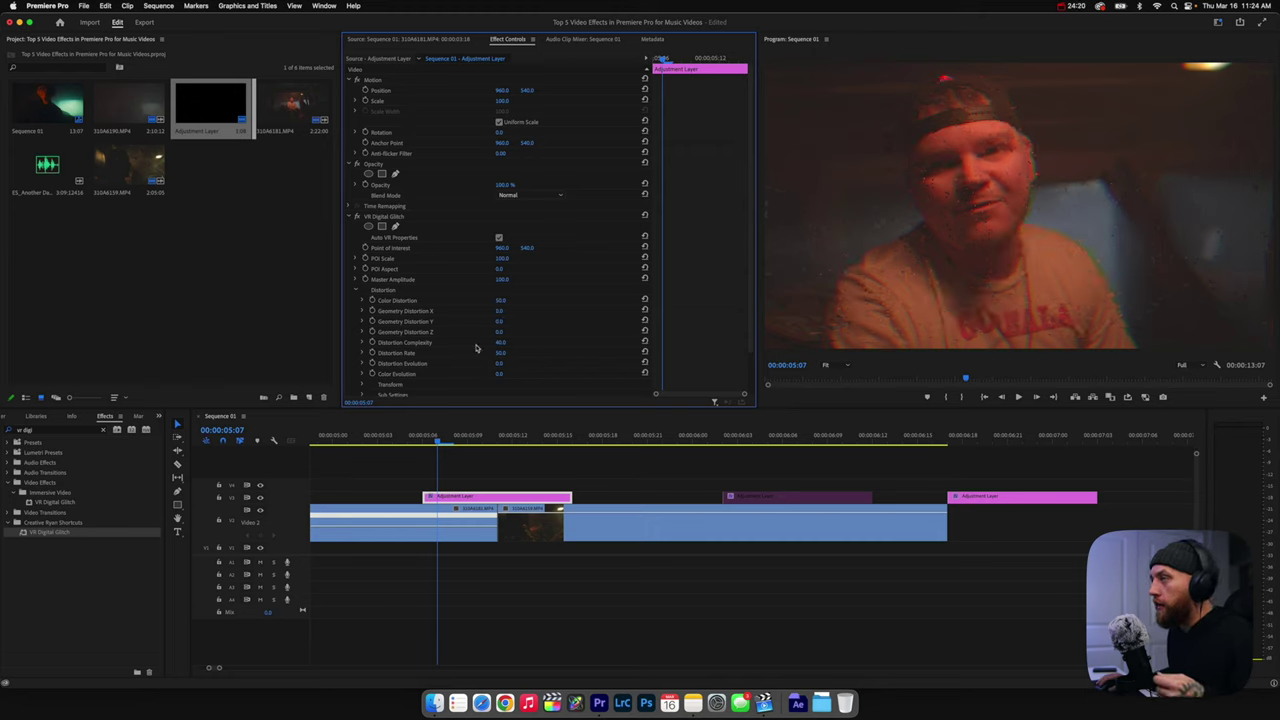
{"action": "left_click_drag", "start_coordinate": [496, 354], "coordinate": [503, 355]}
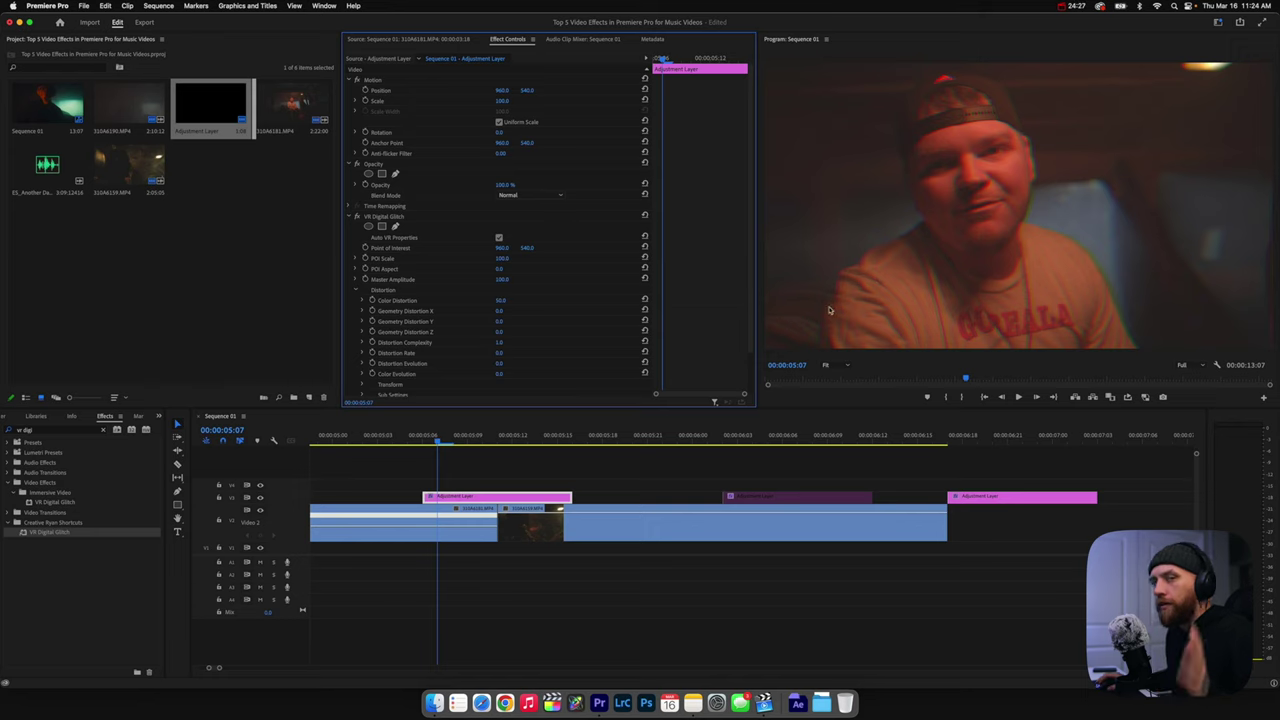
{"action": "left_click", "coordinate": [357, 290]}
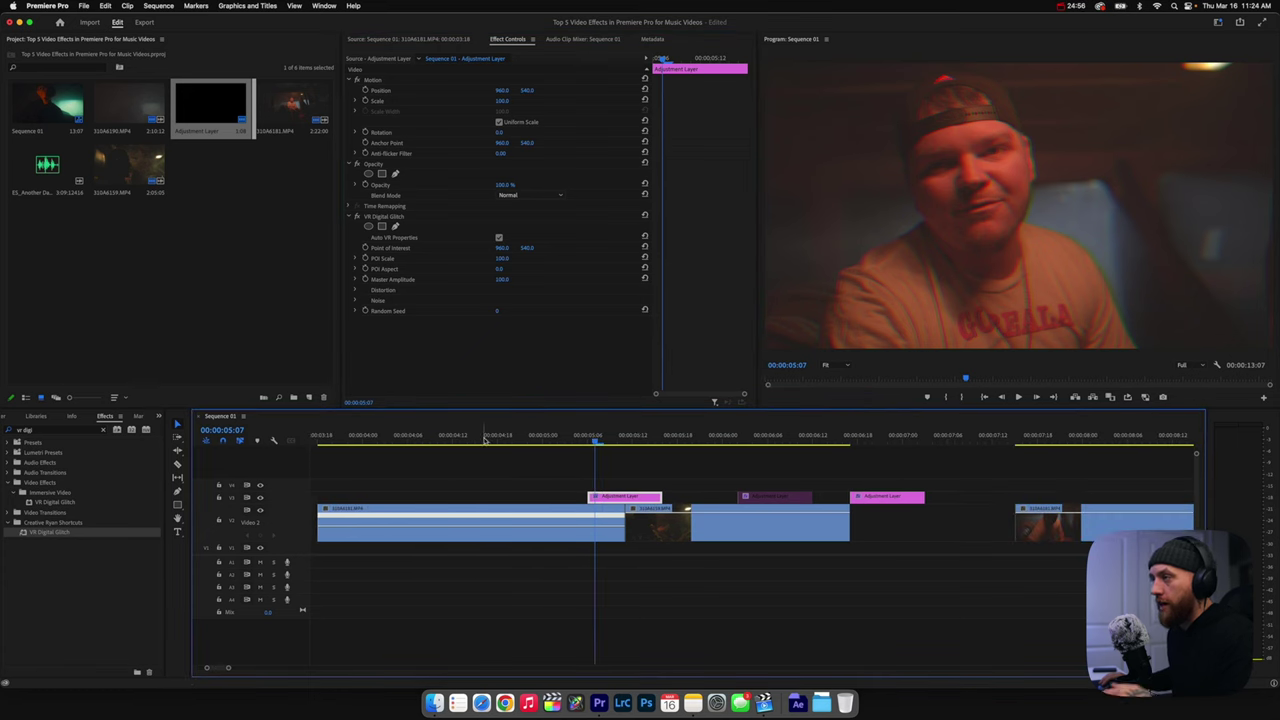
{"action": "left_click_drag", "start_coordinate": [590, 497], "coordinate": [319, 497]}
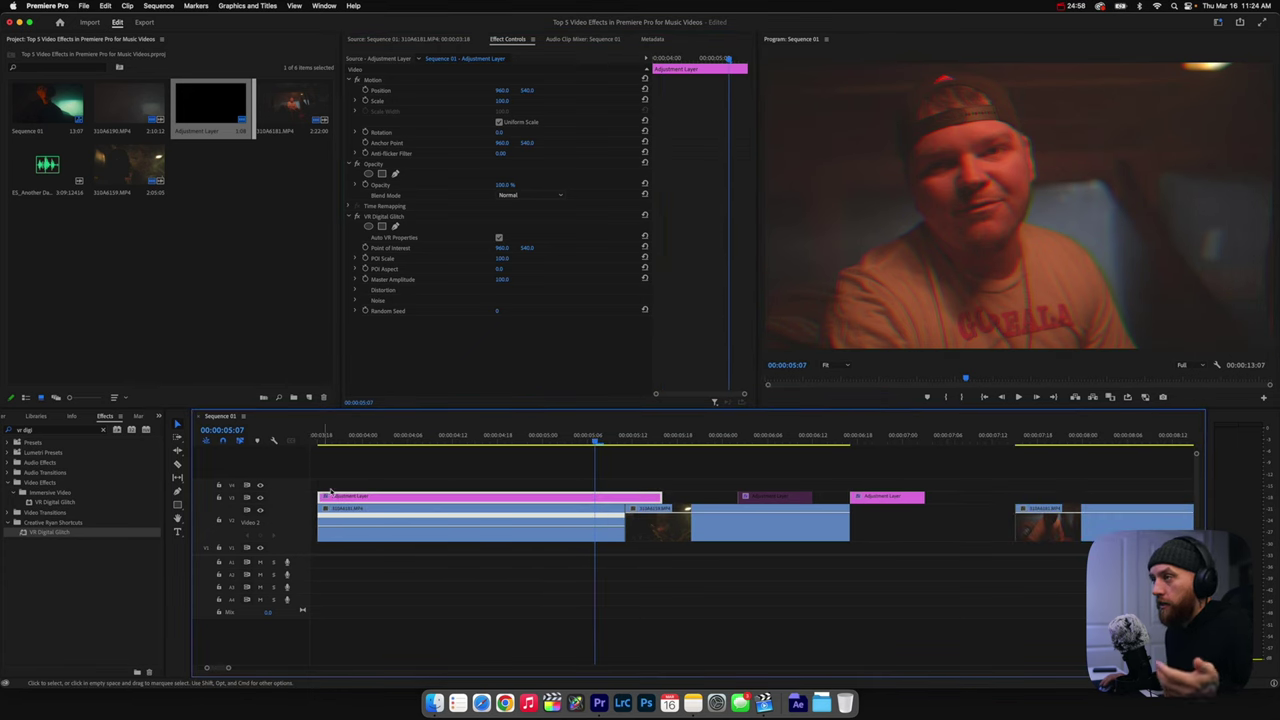
{"action": "left_click", "coordinate": [362, 437]}
{"action": "key", "text": "space"}
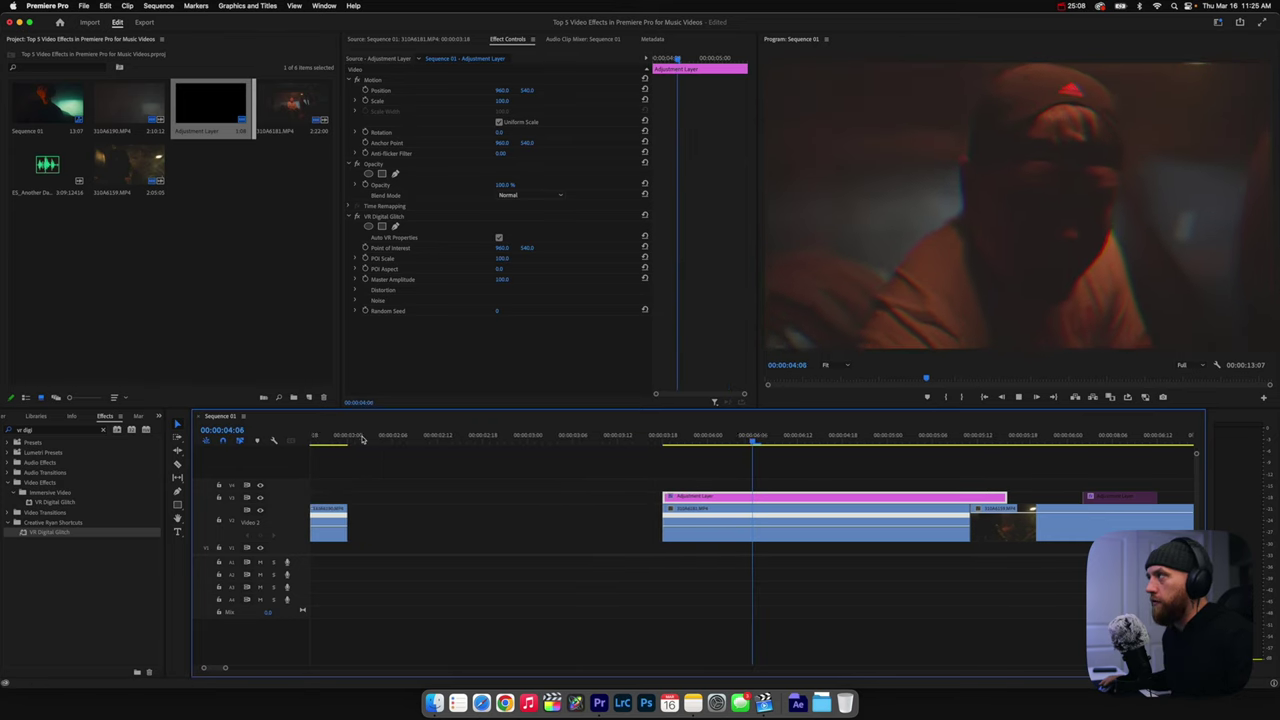
{"action": "left_click", "coordinate": [459, 437]}
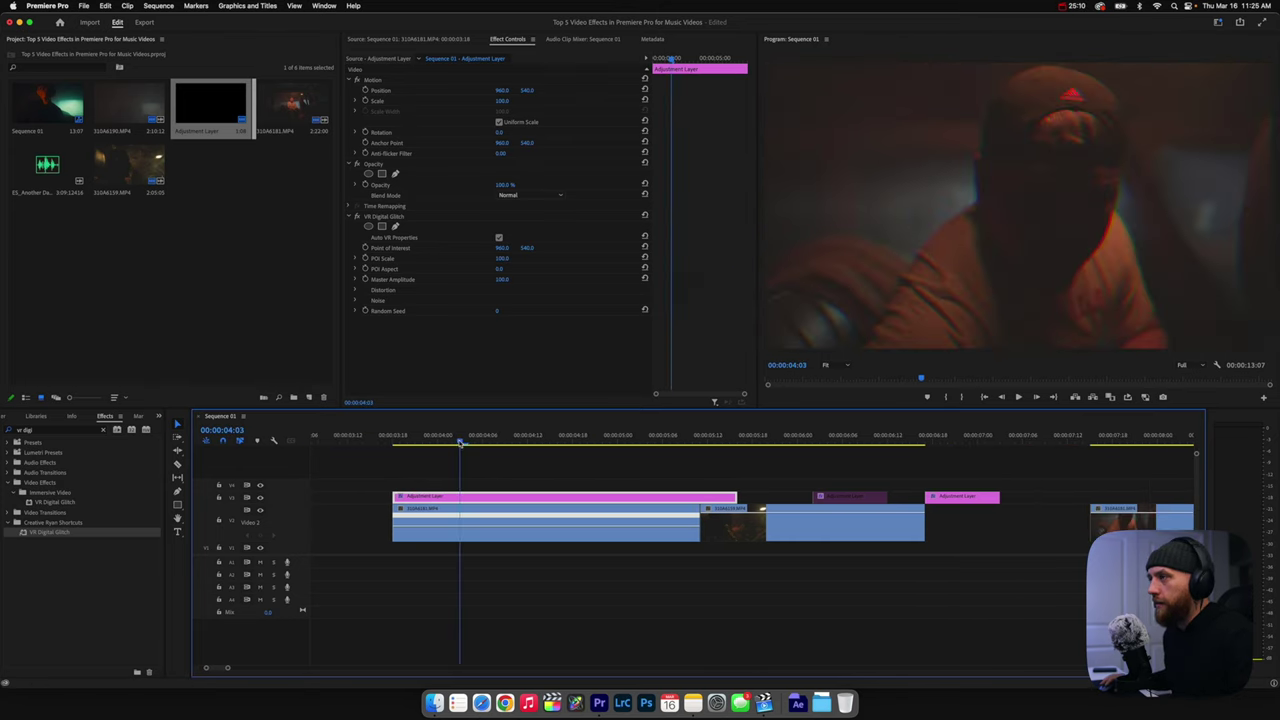
{"action": "key", "text": "space"}
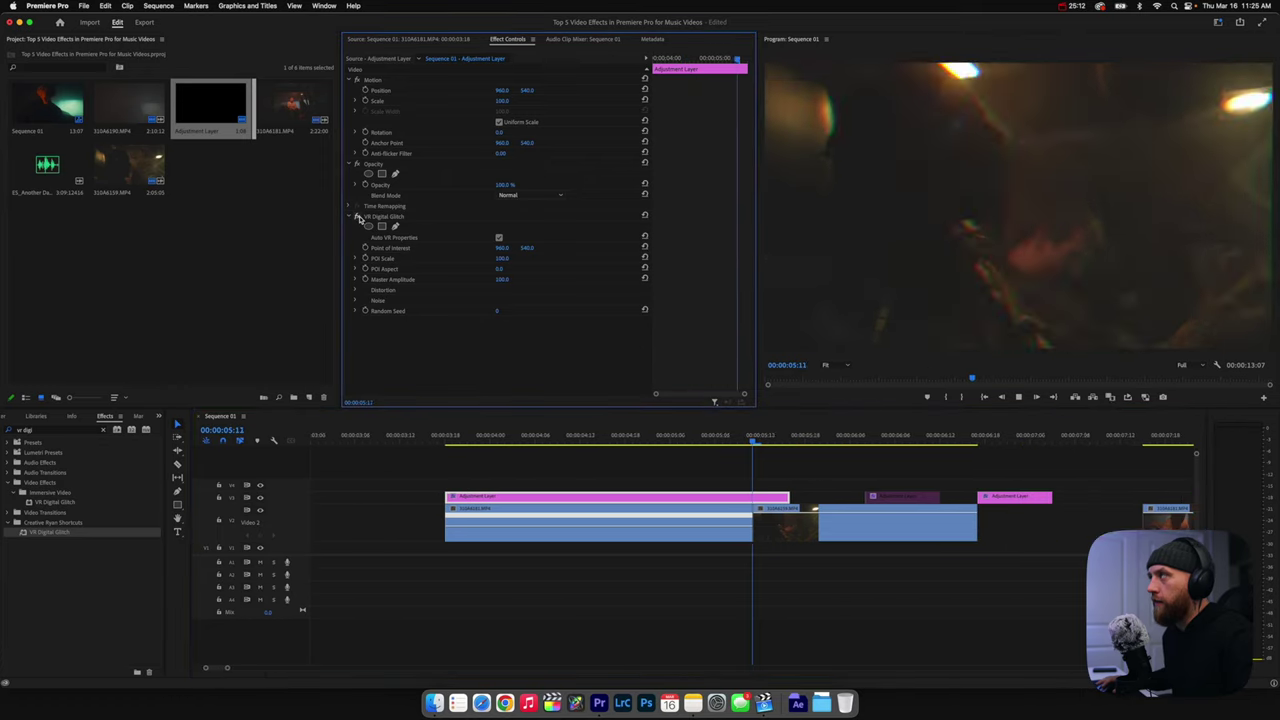
{"action": "left_click", "coordinate": [358, 217]}
{"action": "left_click", "coordinate": [433, 436]}
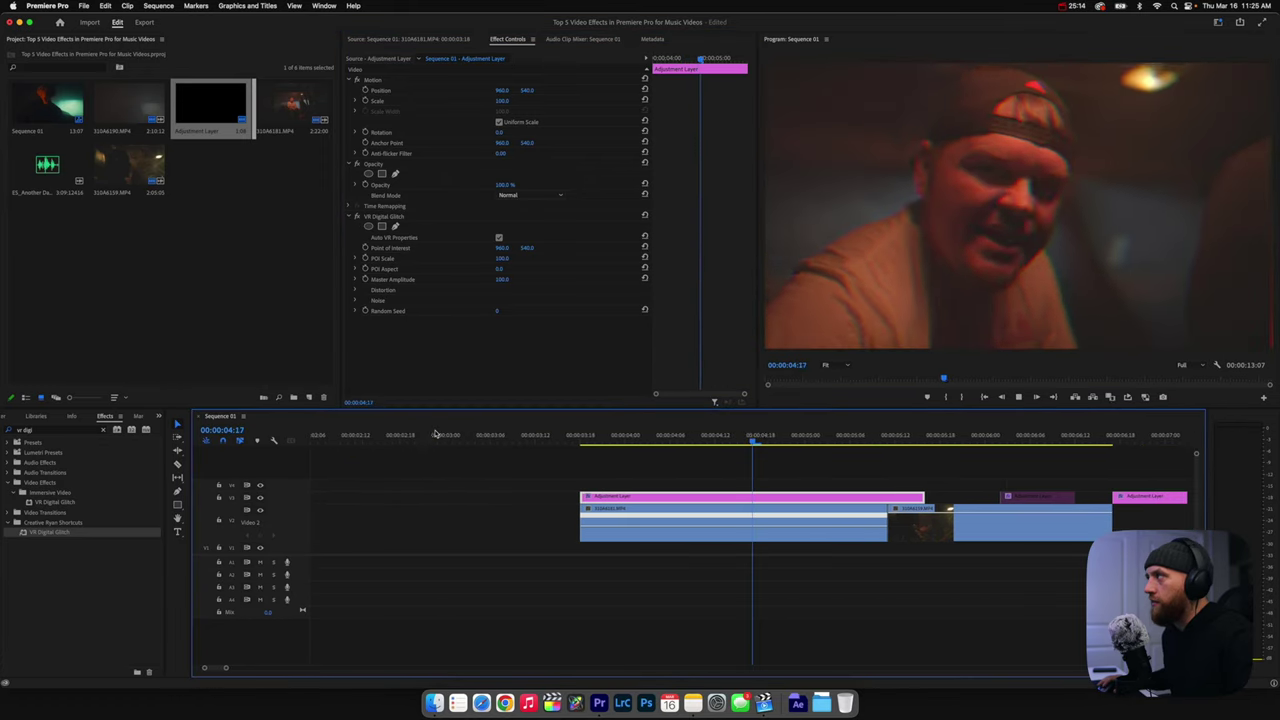
{"action": "left_click", "coordinate": [553, 441]}
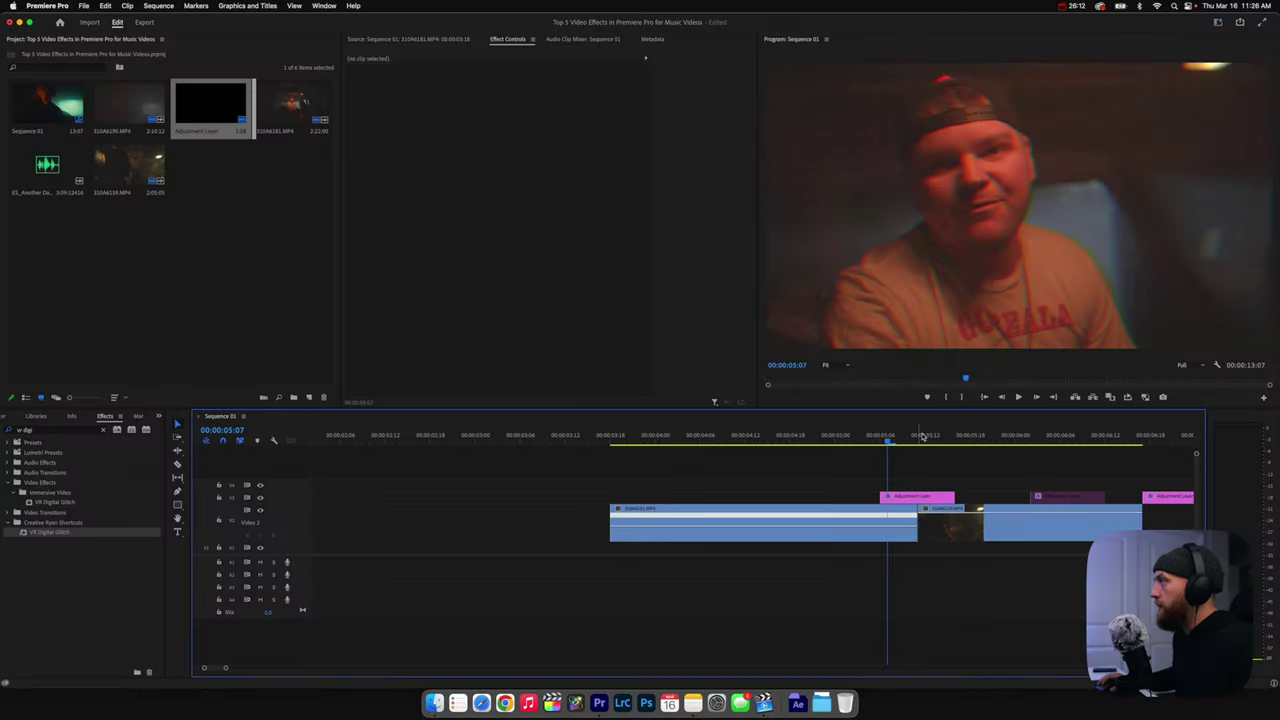
- Search 'transform' and apply Transform to the adjustment layer, collapse VR Digital Glitch, then deselect
{"action": "left_click_drag", "start_coordinate": [938, 438], "coordinate": [641, 445]}
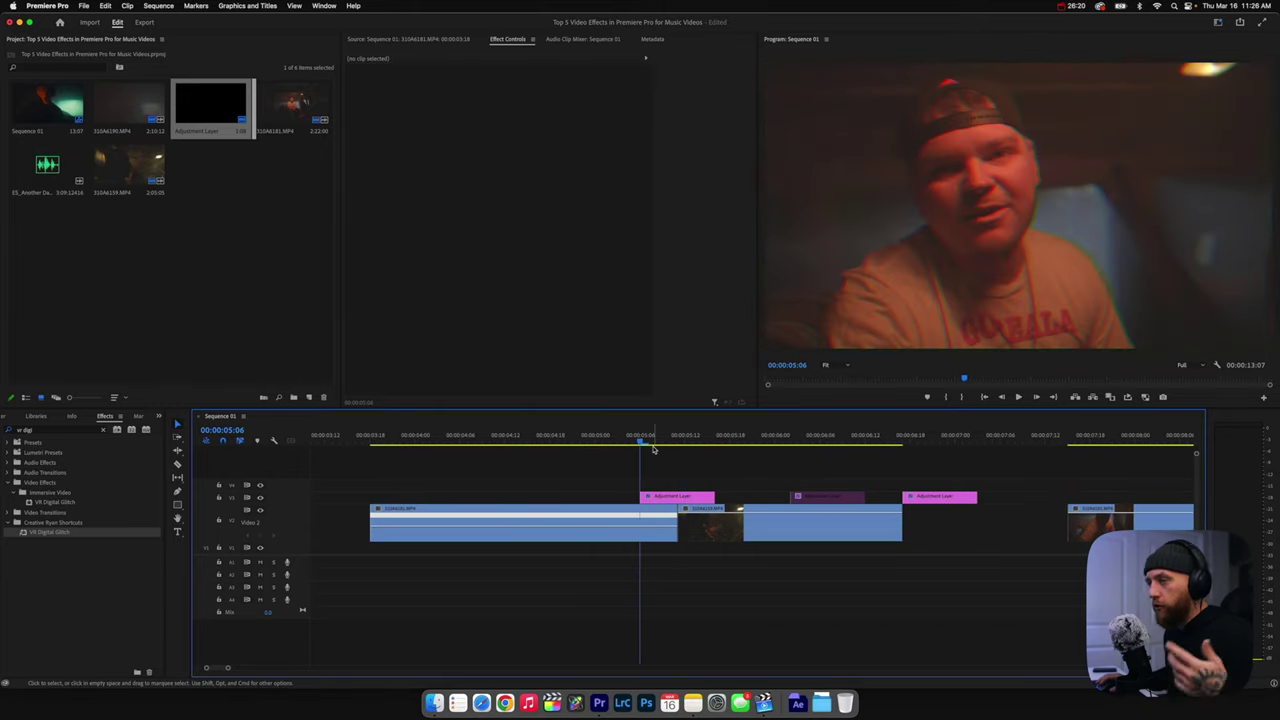
{"action": "left_click", "coordinate": [55, 429]}
{"action": "key", "text": "super+a"}
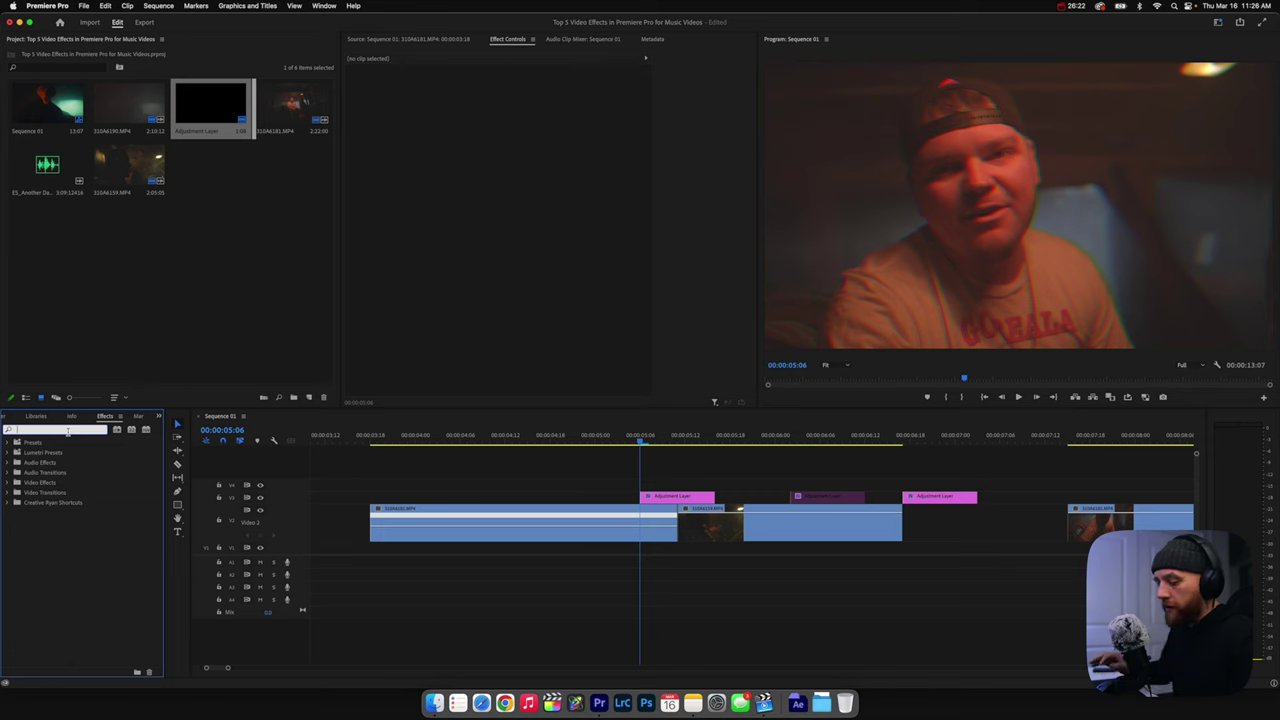
{"action": "key", "text": "BackSpace"}
{"action": "type", "text": "transform"}
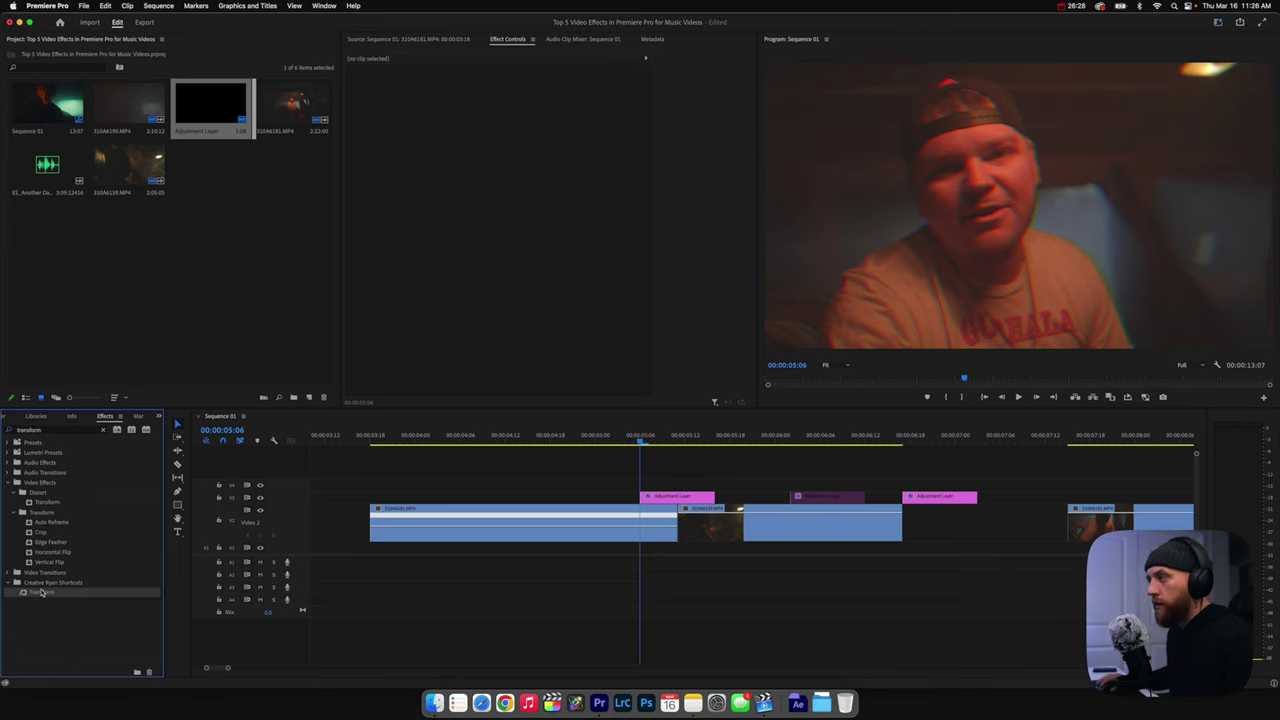
{"action": "left_click_drag", "start_coordinate": [41, 592], "coordinate": [677, 496]}
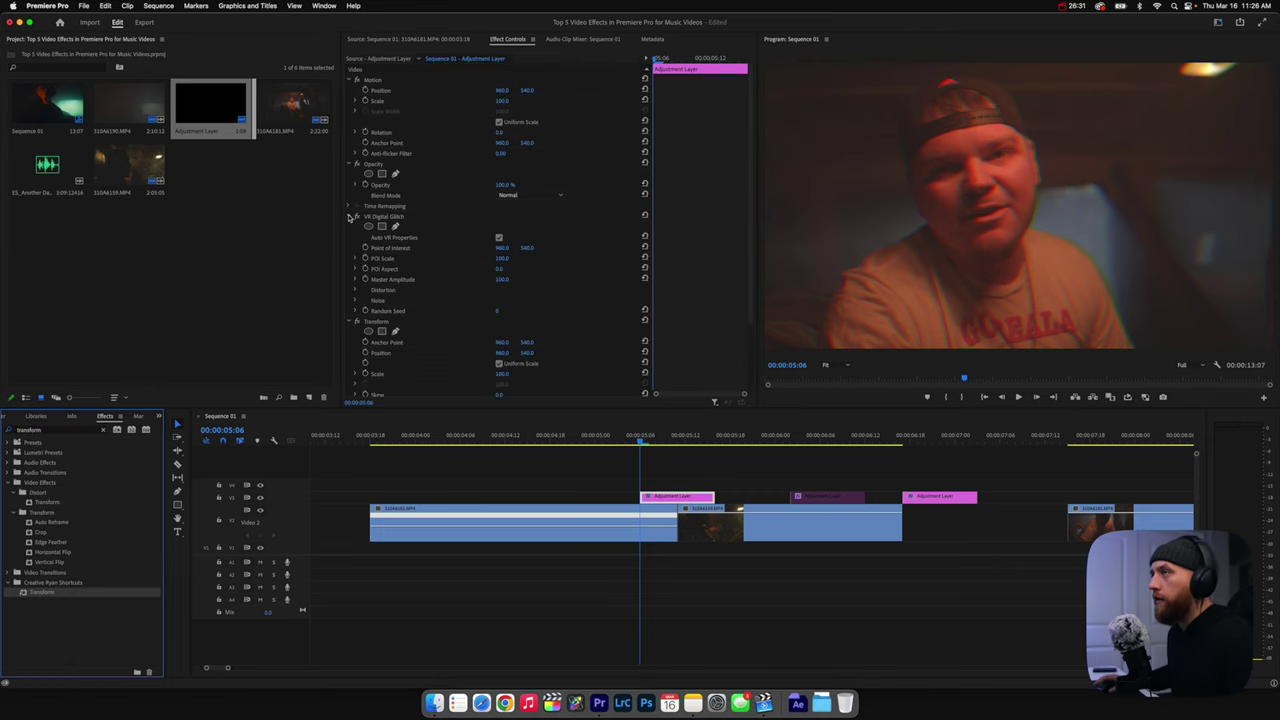
{"action": "left_click", "coordinate": [349, 216]}
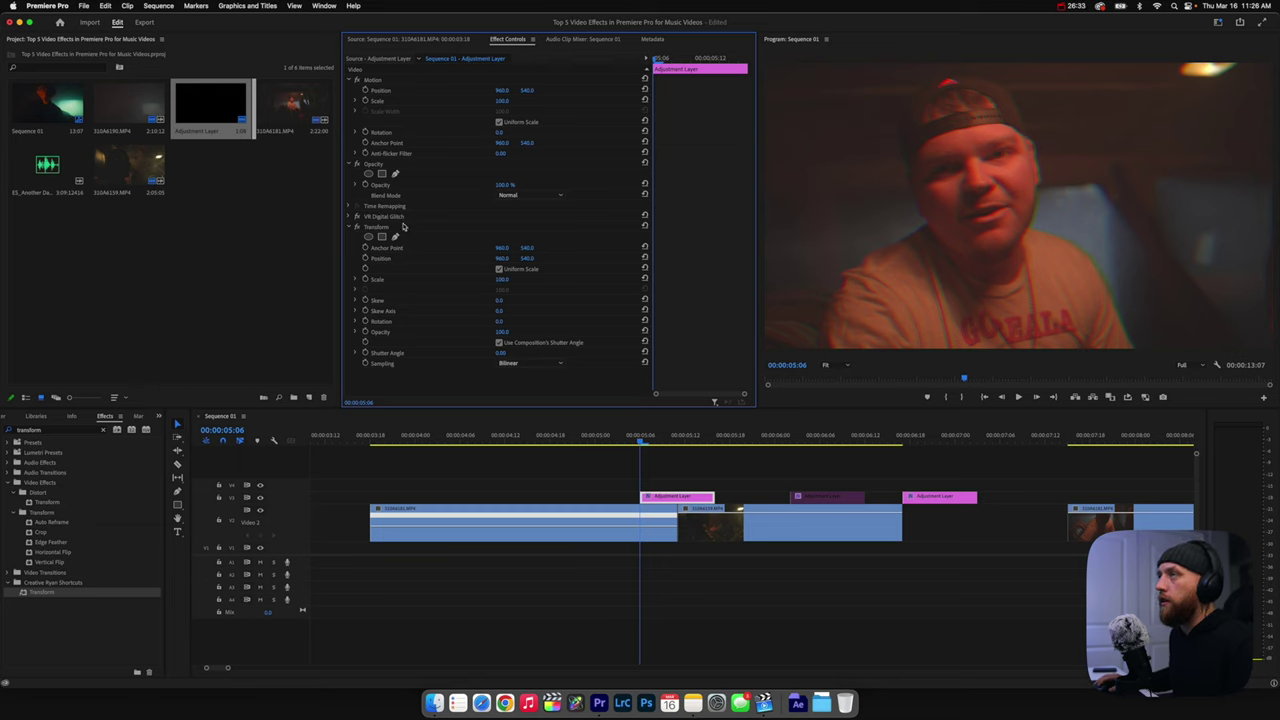
{"action": "left_click", "coordinate": [668, 459]}
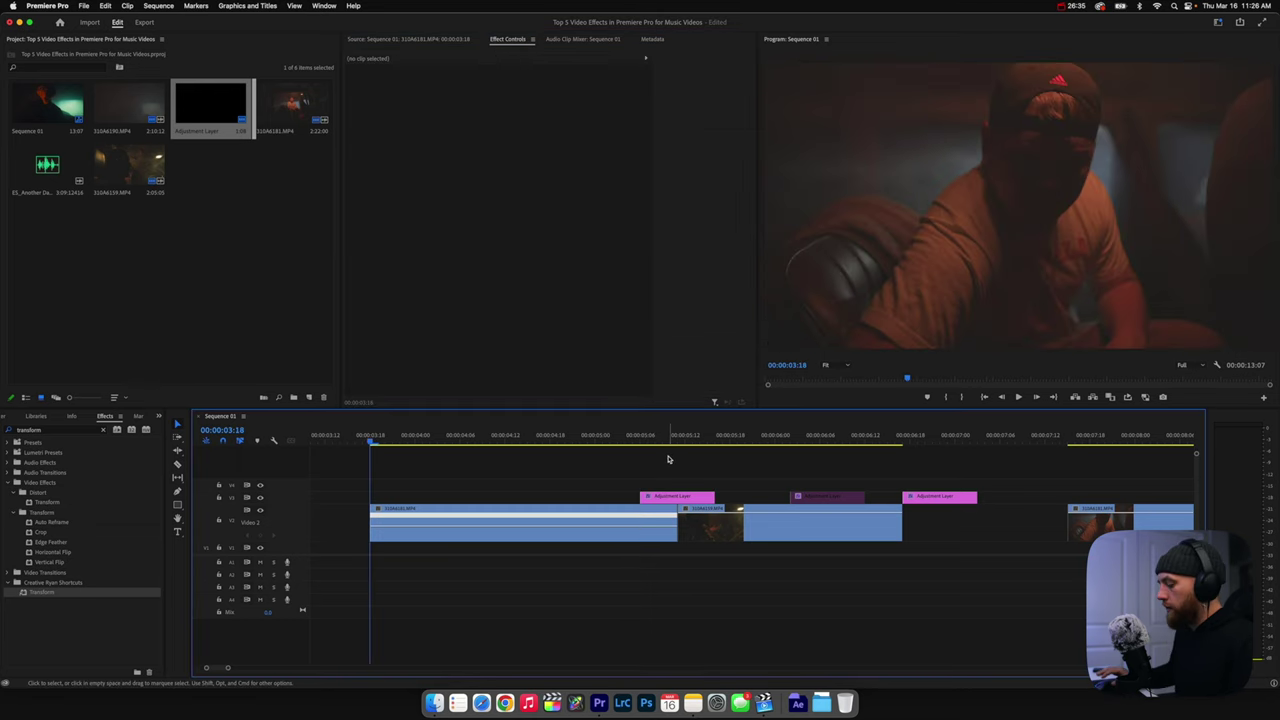
- Start Scale and Position keyframes, then two frames later set Scale 150, Shutter Angle 150, lower Position X
{"action": "left_click", "coordinate": [676, 496]}
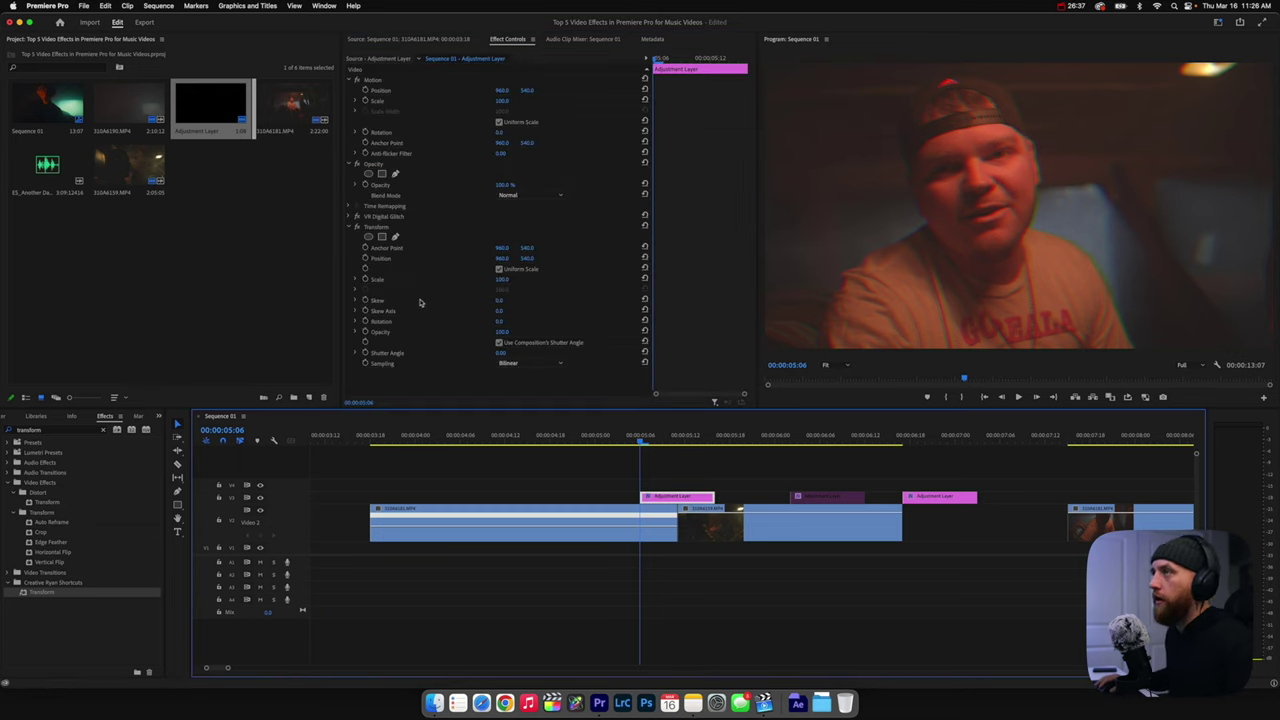
{"action": "left_click", "coordinate": [364, 280]}
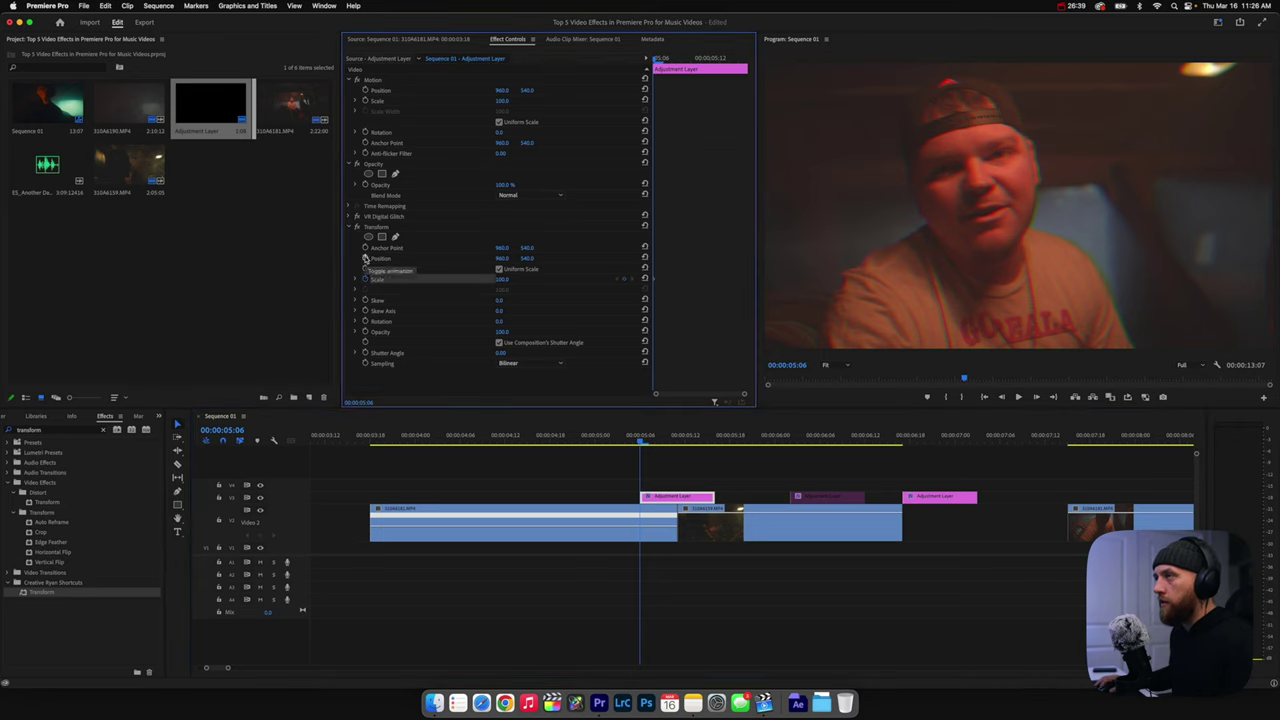
{"action": "left_click", "coordinate": [365, 258]}
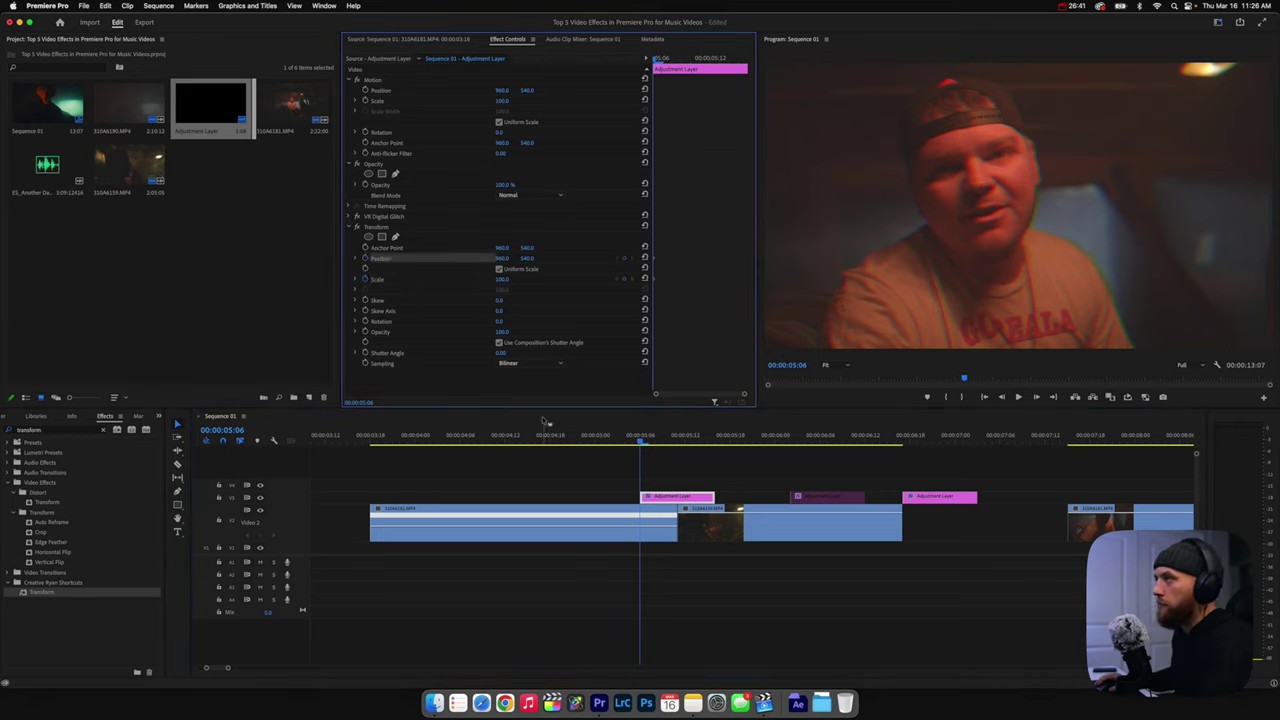
{"action": "key", "text": "Right"}
{"action": "key", "text": "Right"}
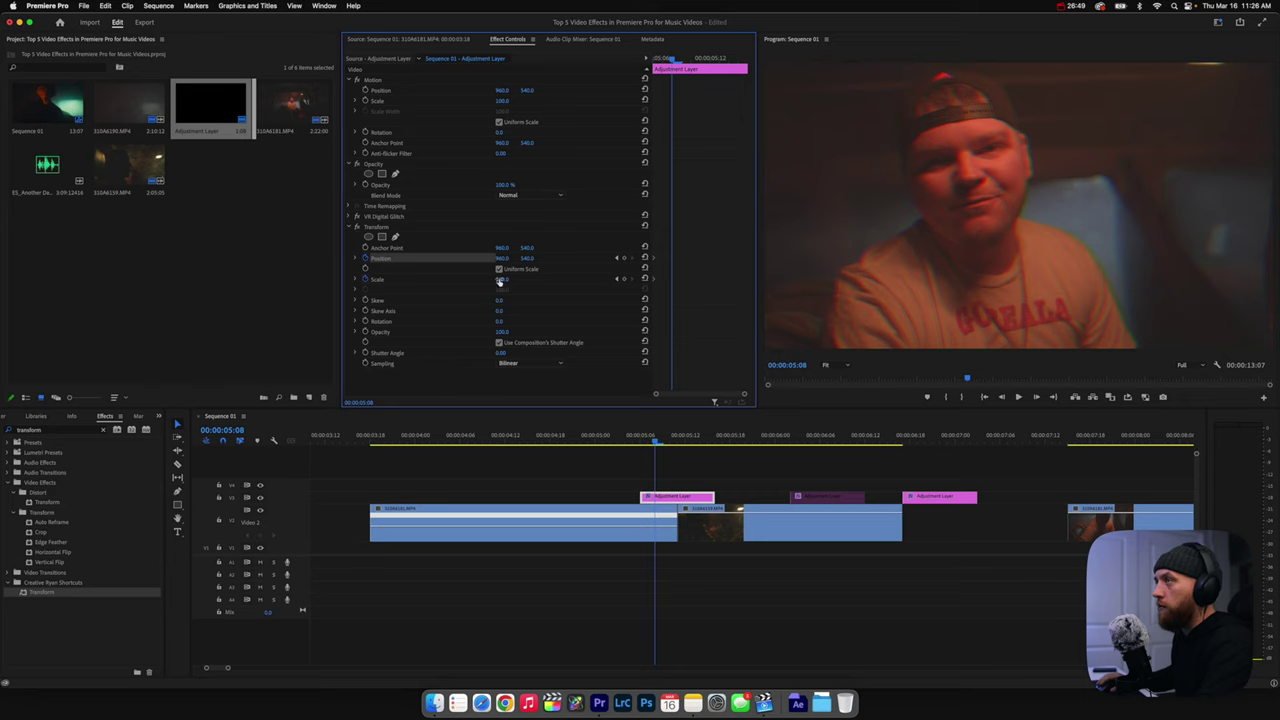
{"action": "left_click", "coordinate": [501, 279]}
{"action": "type", "text": "150"}
{"action": "key", "text": "Return"}
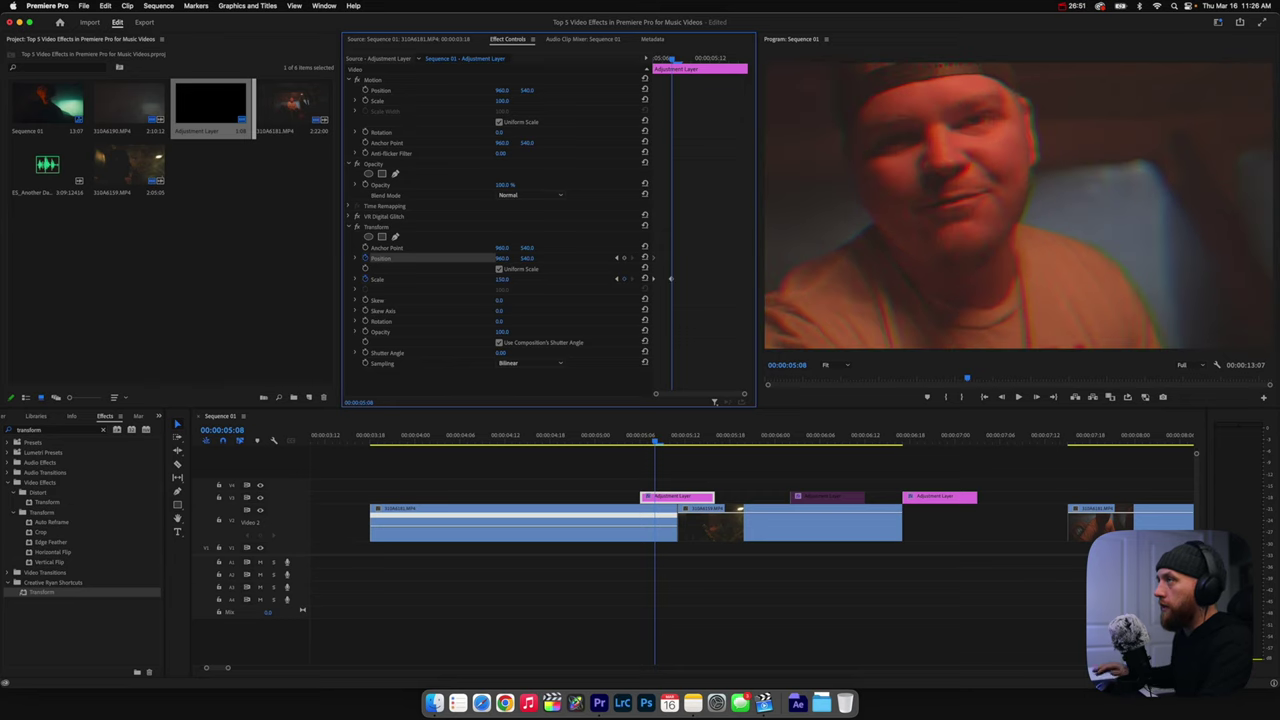
{"action": "left_click", "coordinate": [502, 353]}
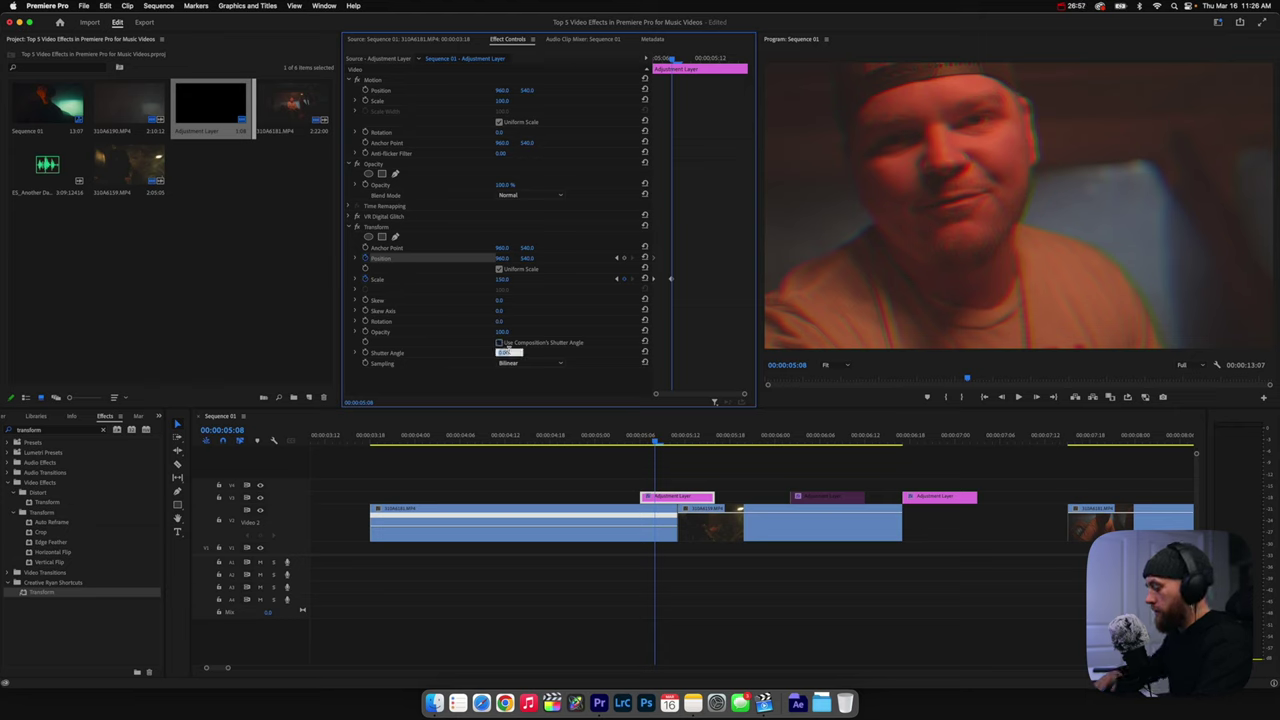
{"action": "type", "text": "150"}
{"action": "key", "text": "Return"}
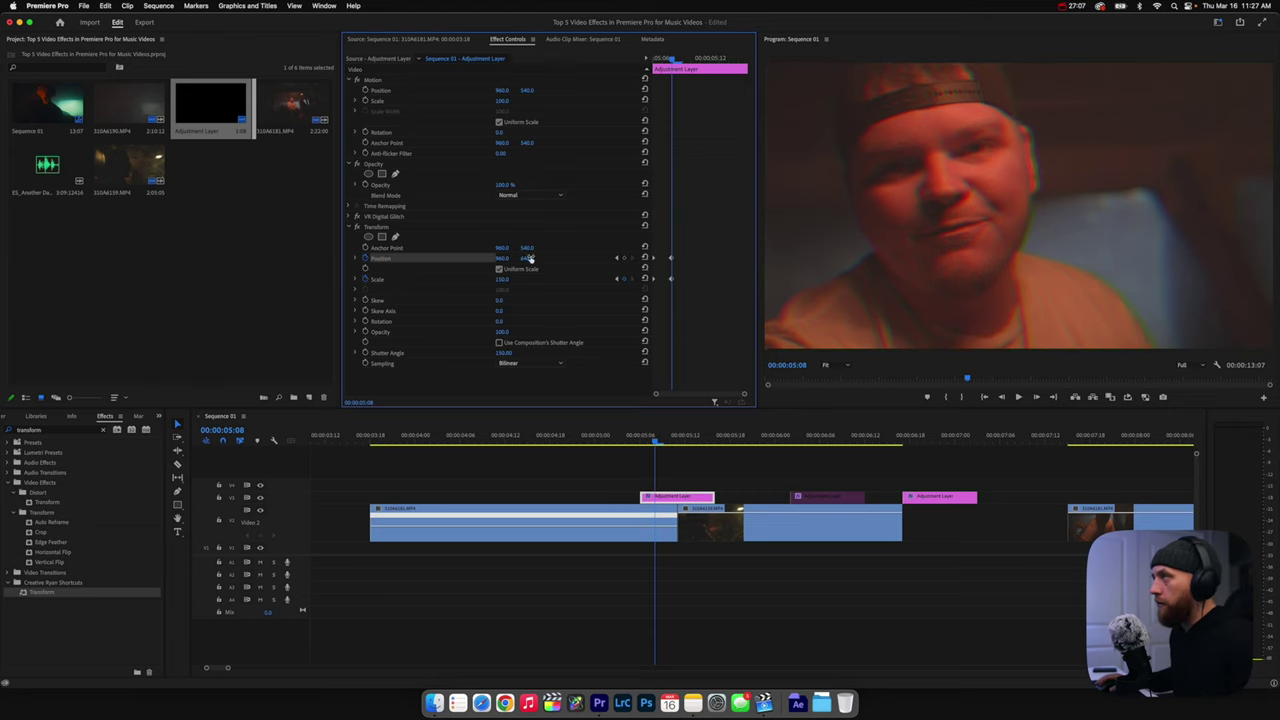
{"action": "mouse_move", "coordinate": [498, 260]}
{"action": "left_mouse_down"}
{"action": "mouse_move", "coordinate": [485, 261]}
{"action": "mouse_move", "coordinate": [512, 265]}
{"action": "left_mouse_up"}
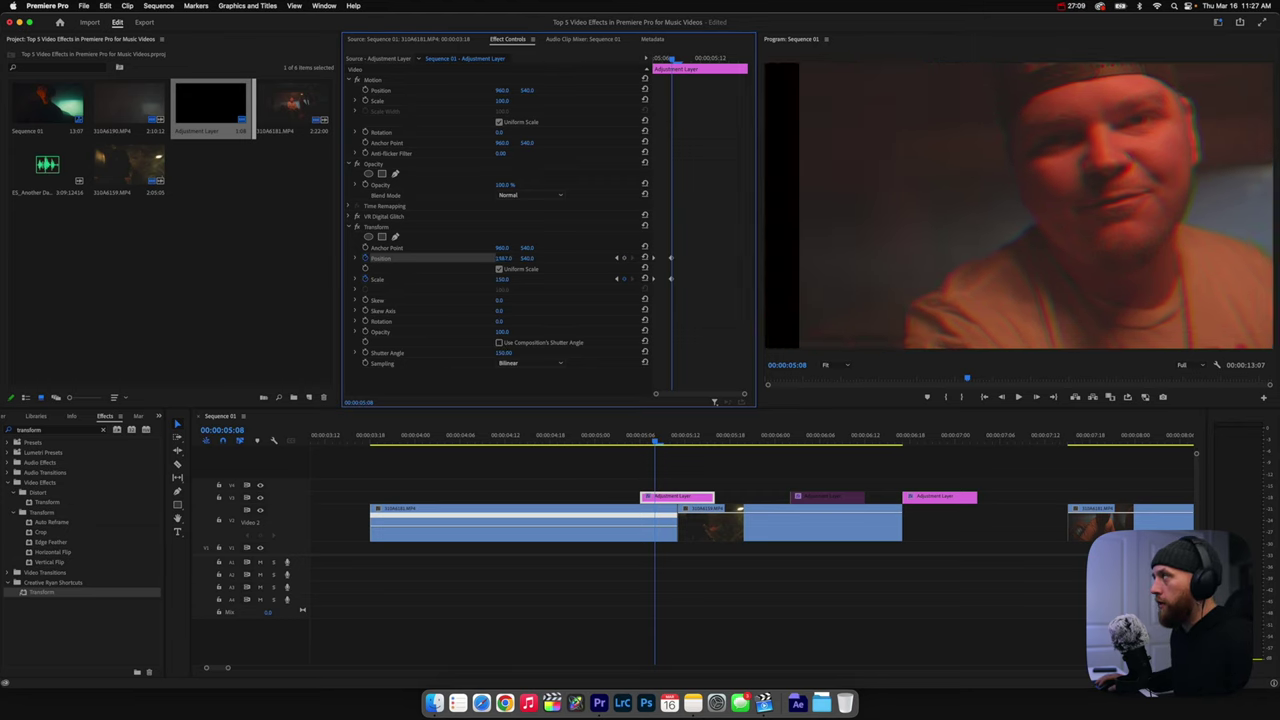
- Keyframe Scale 200 with Position X about 1083, then Scale 400 with Position X raised further
{"action": "key", "text": "Right"}
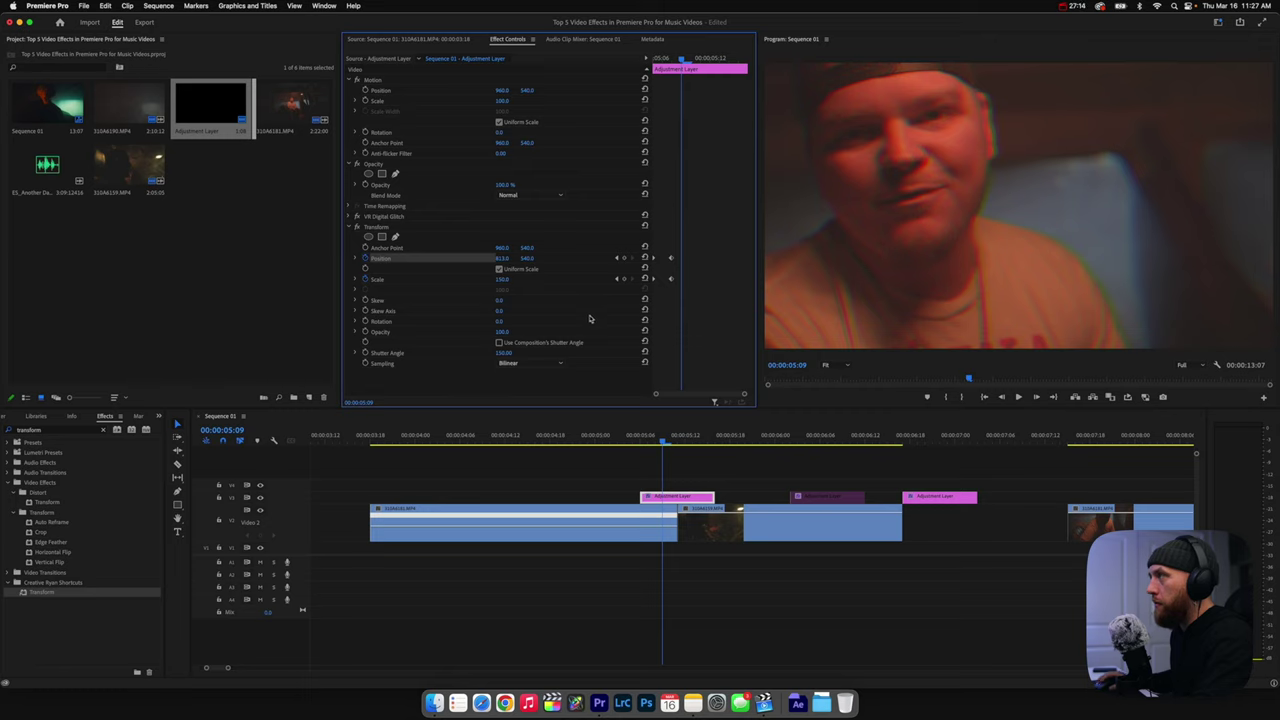
{"action": "left_click", "coordinate": [505, 279]}
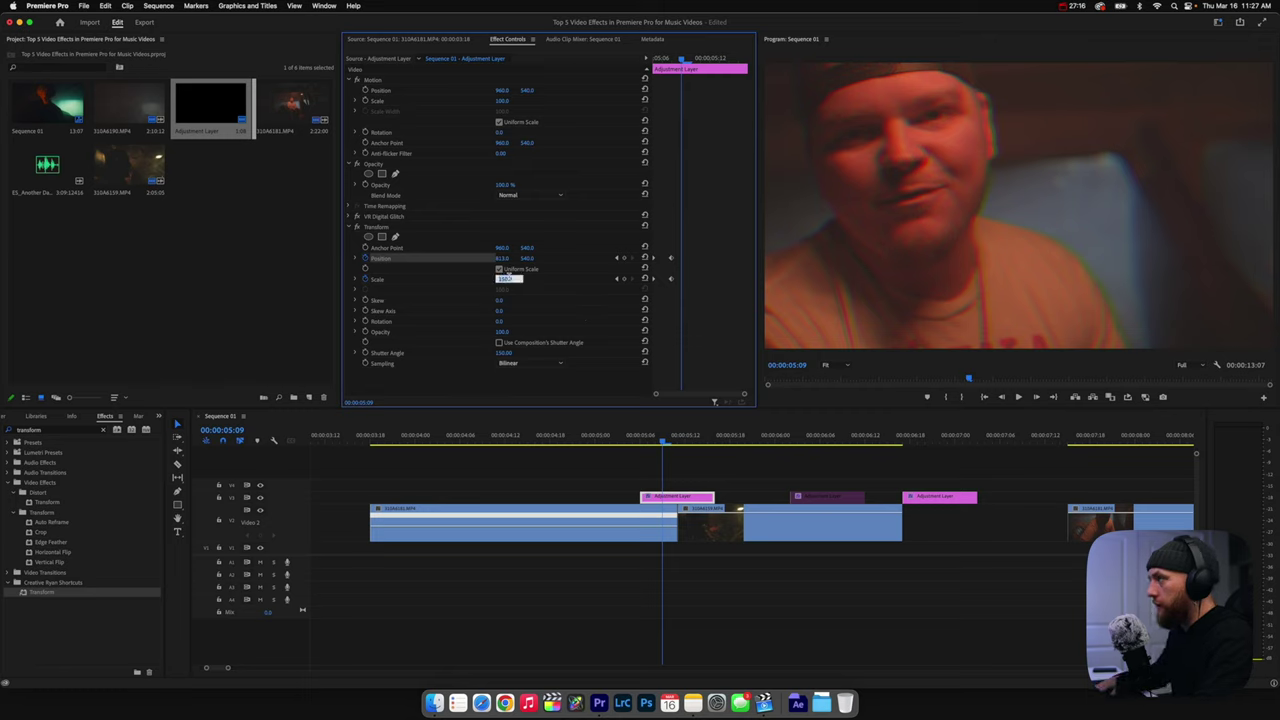
{"action": "type", "text": "200"}
{"action": "key", "text": "Return"}
{"action": "left_click_drag", "start_coordinate": [502, 258], "coordinate": [595, 258]}
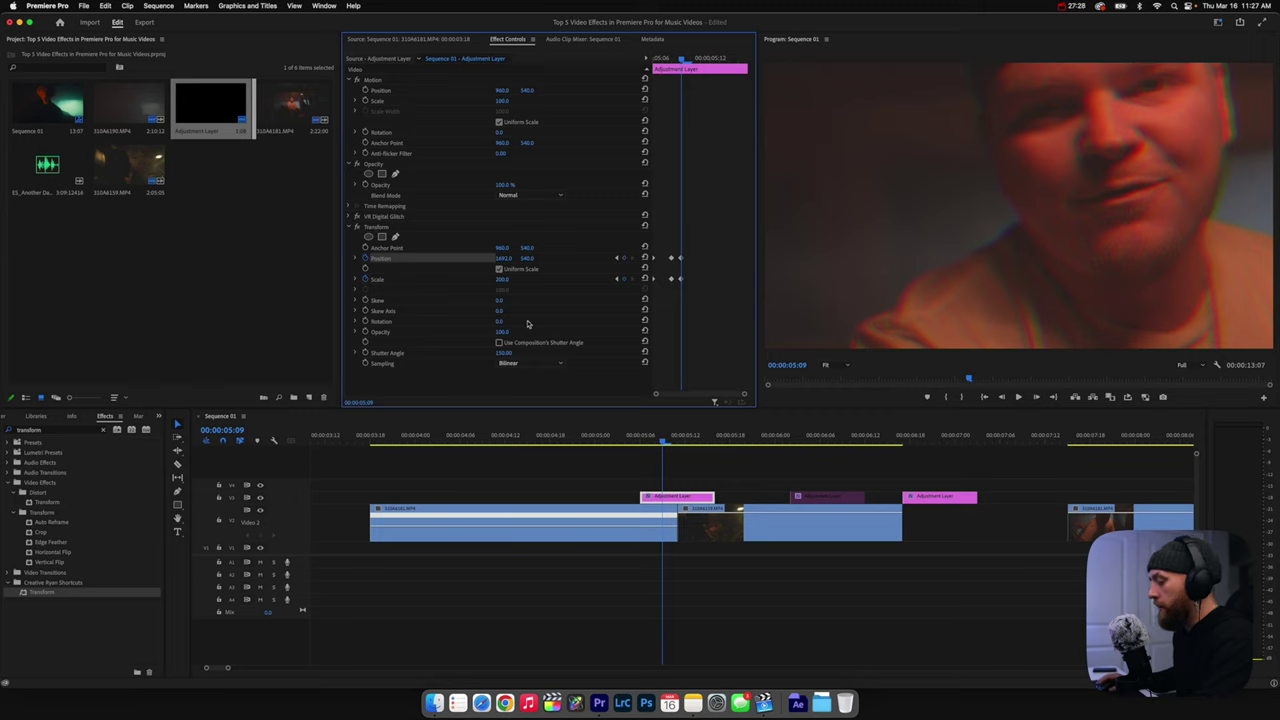
{"action": "key", "text": "Right"}
{"action": "key", "text": "Right"}
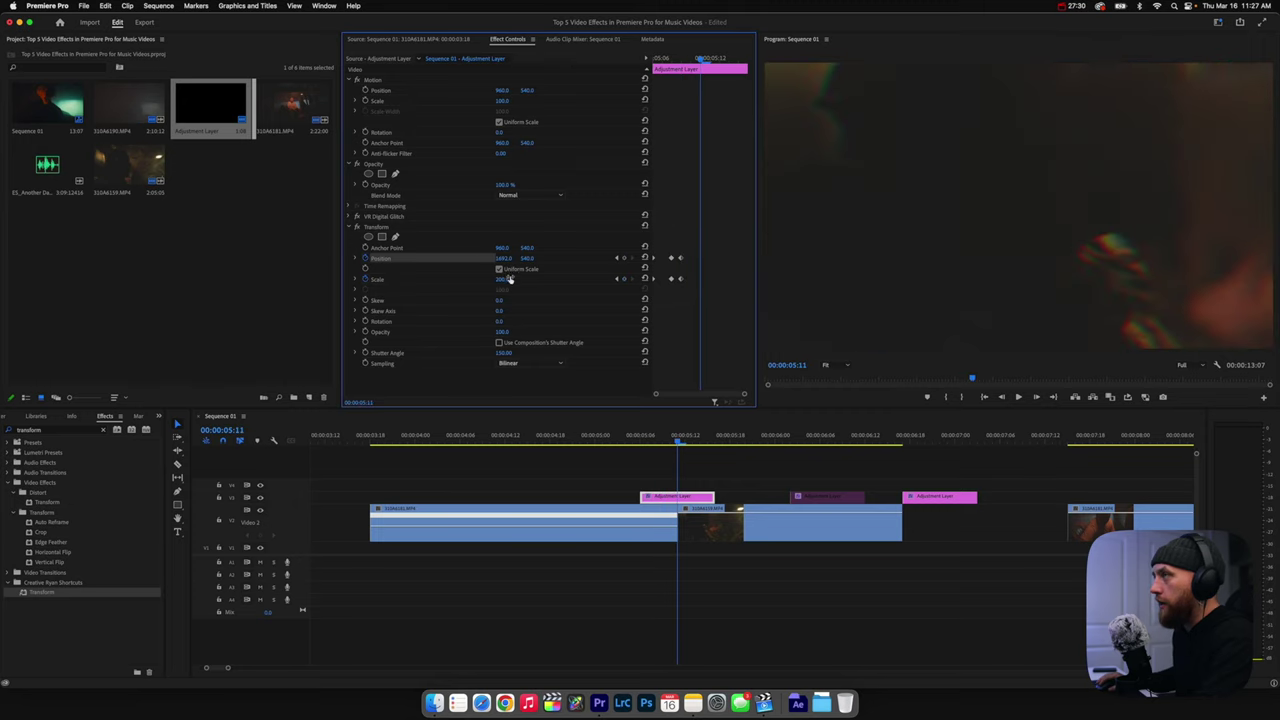
{"action": "left_click", "coordinate": [505, 279]}
{"action": "type", "text": "400"}
{"action": "key", "text": "Return"}
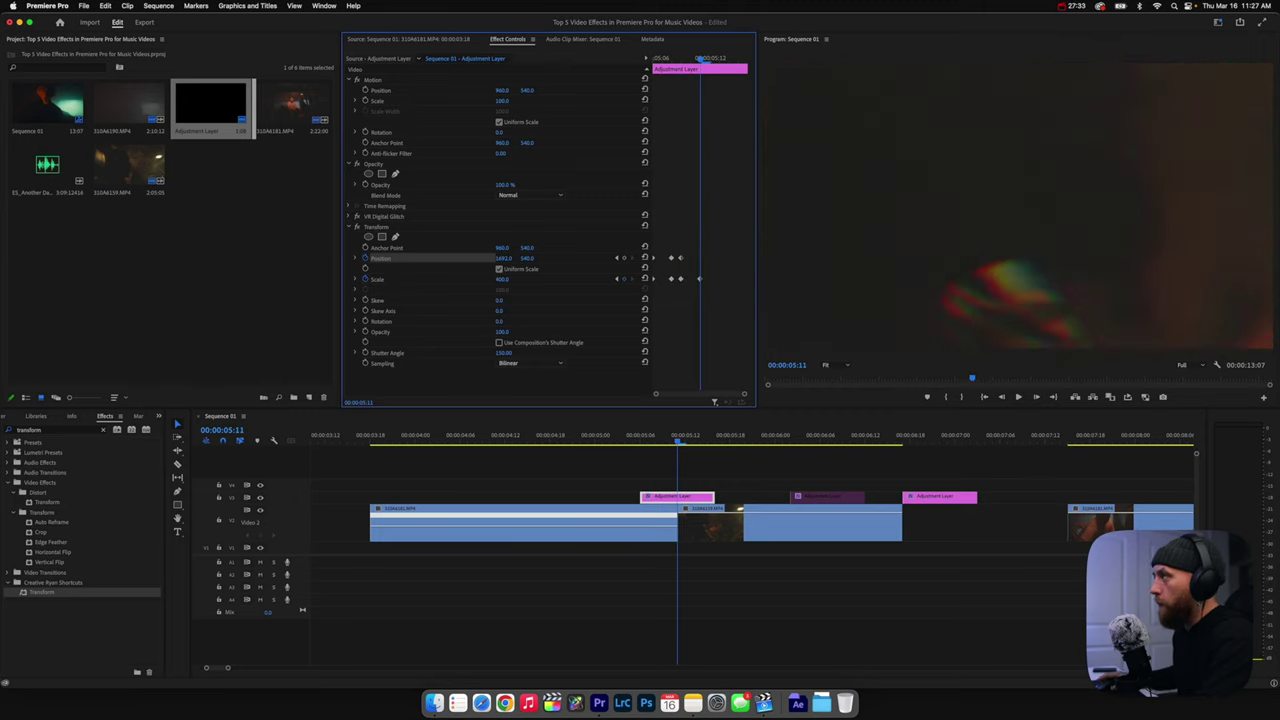
{"action": "left_click_drag", "start_coordinate": [503, 258], "coordinate": [575, 258]}
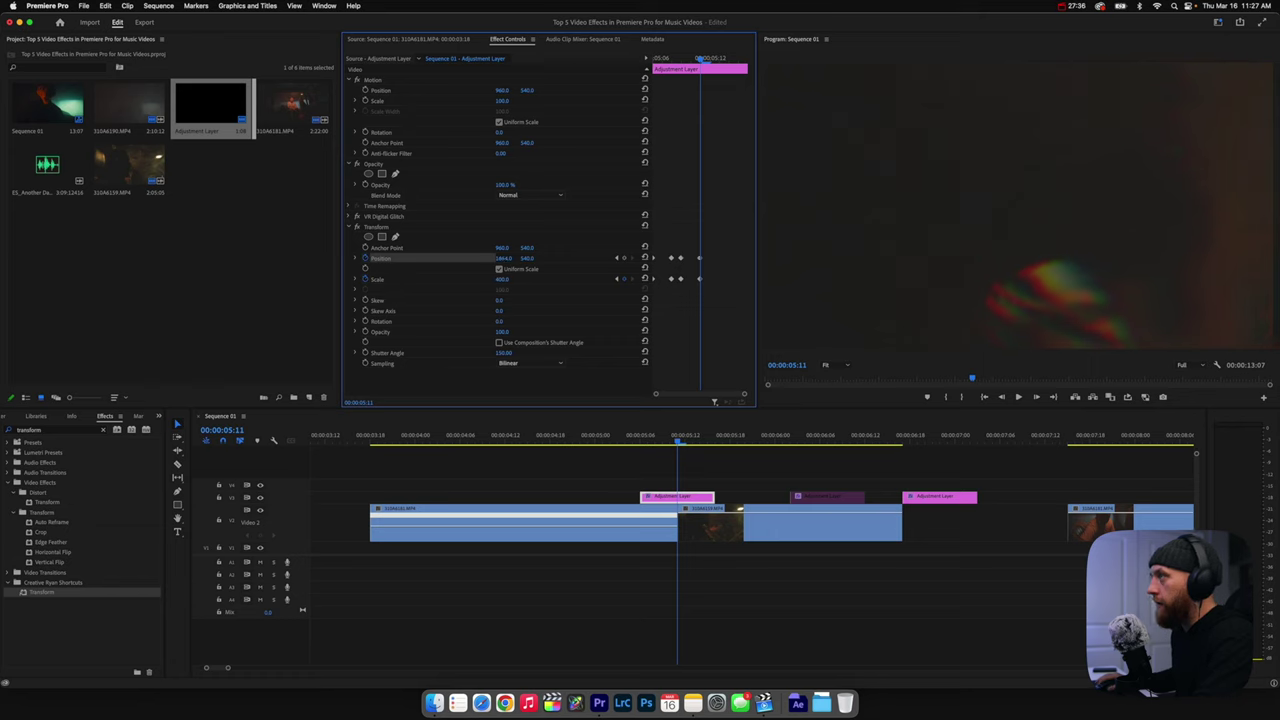
- Two frames later, keyframe Scale 150 and slide Position X back left to about 1183
{"action": "key", "text": "Right"}
{"action": "key", "text": "Right"}
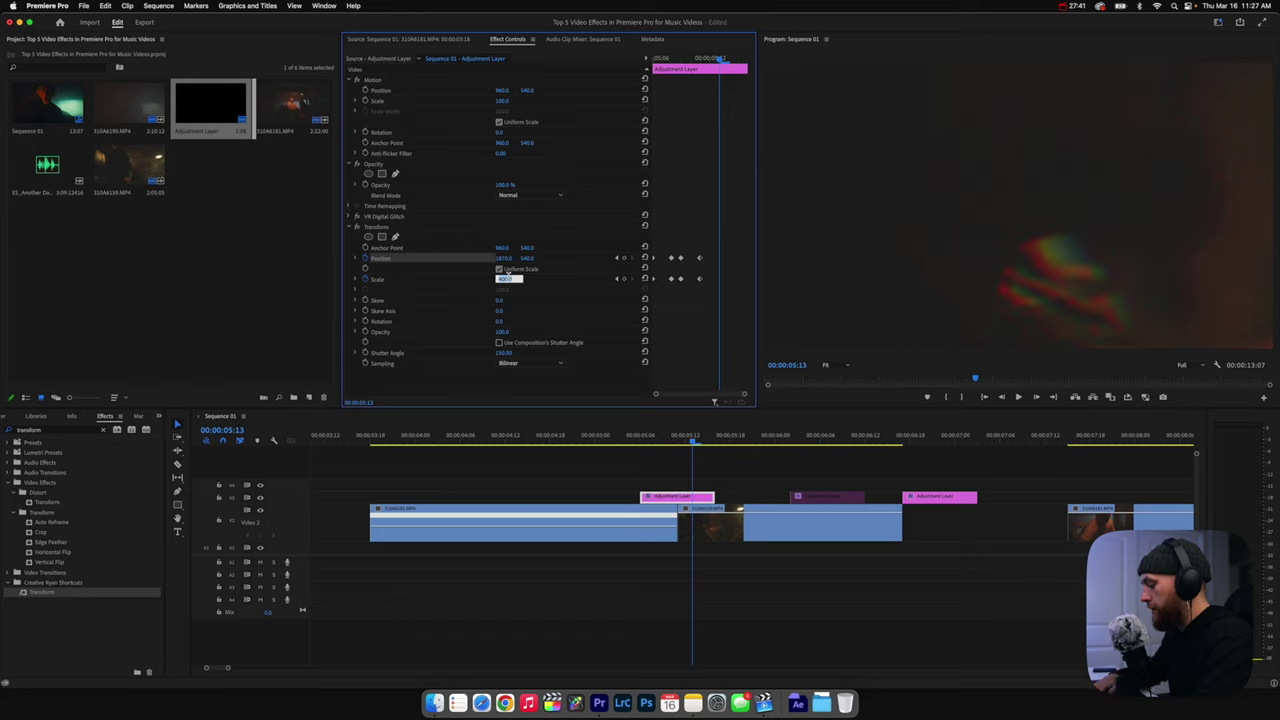
{"action": "key", "text": "Return"}
{"action": "left_click_drag", "start_coordinate": [507, 260], "coordinate": [364, 260]}
{"action": "left_click_drag", "start_coordinate": [507, 258], "coordinate": [497, 258]}
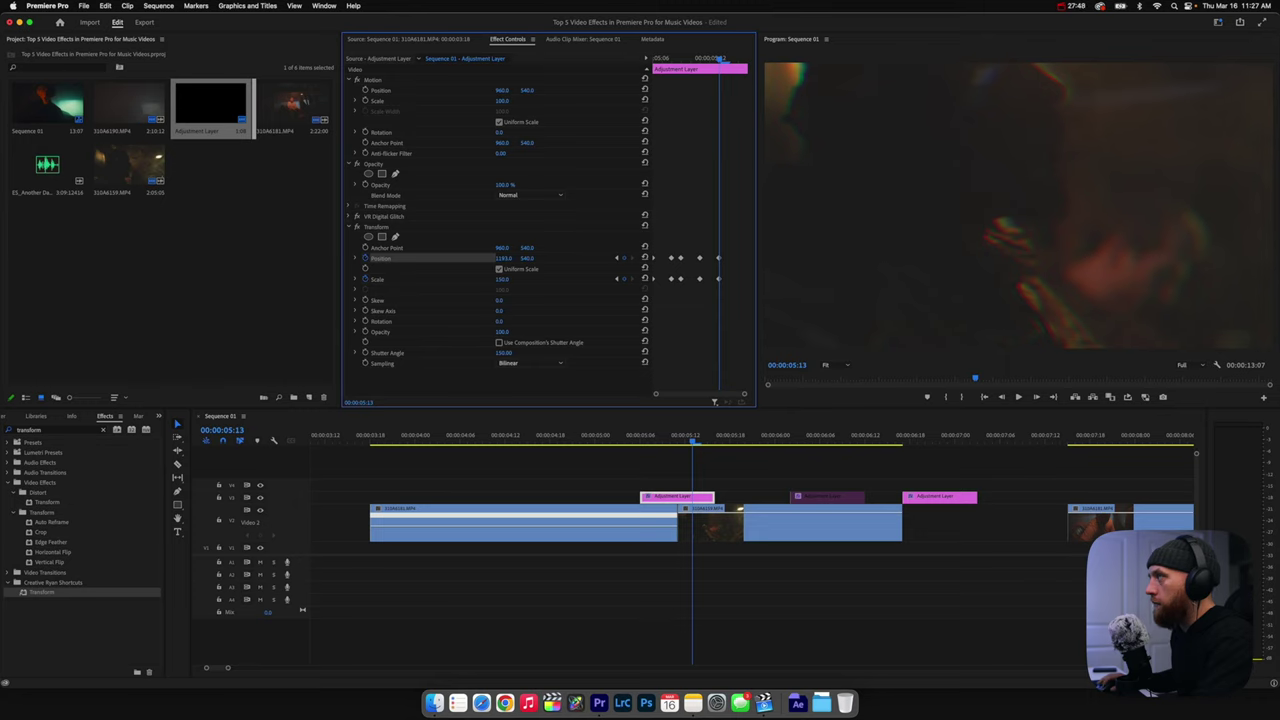
{"action": "key", "text": "space"}
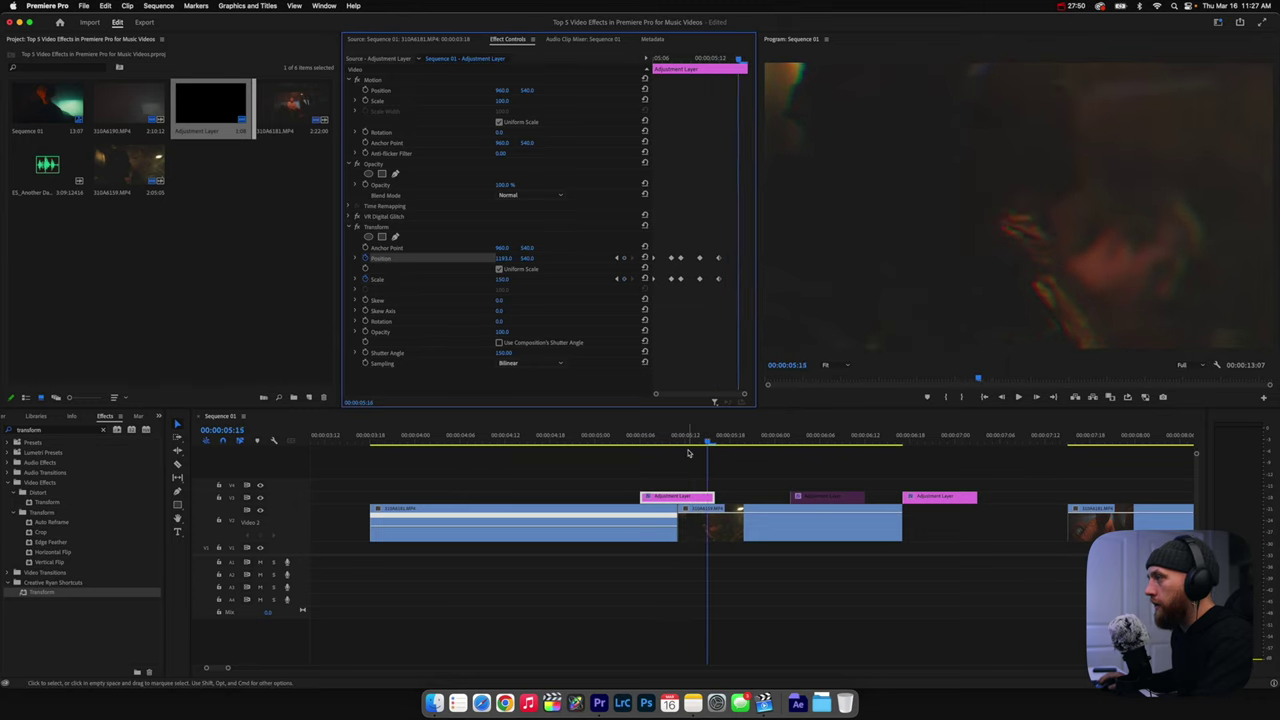
{"action": "left_click", "coordinate": [502, 280]}
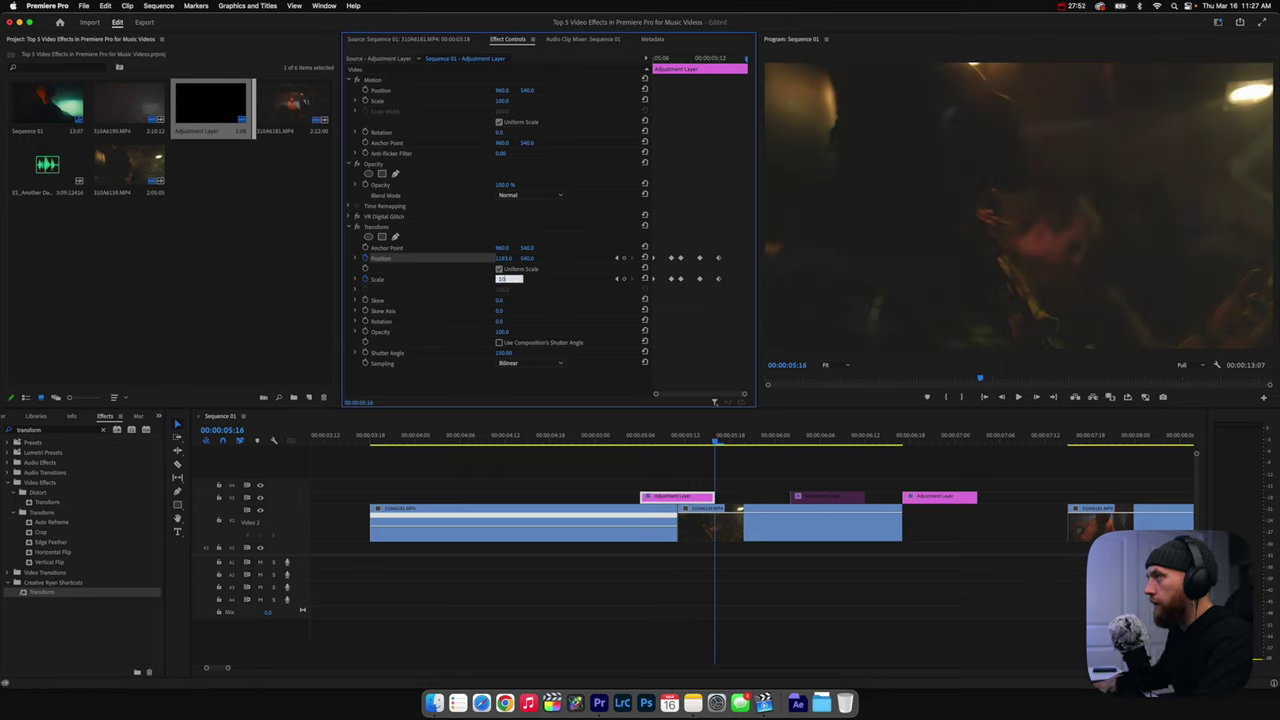
- At 05:16 reset Transform Scale to 100 and Position to 960, 540, then deselect the layer
{"action": "left_click", "coordinate": [506, 258]}
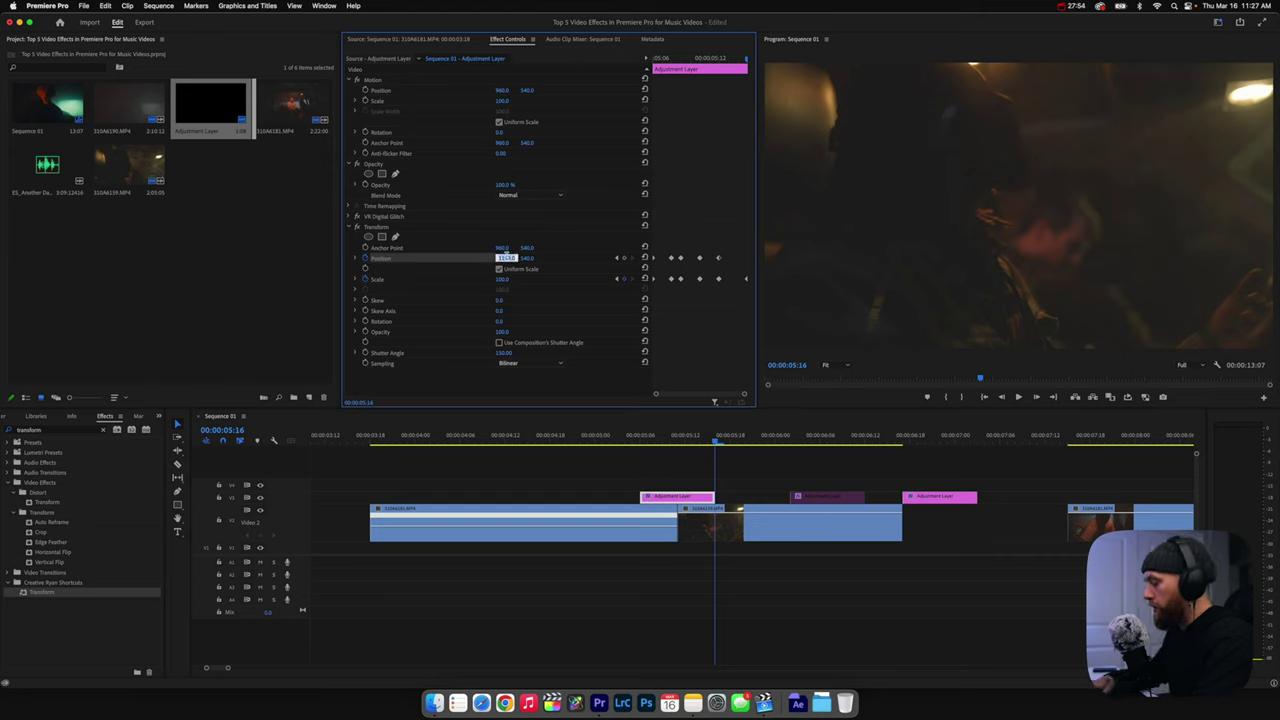
{"action": "type", "text": "960"}
{"action": "key", "text": "Return"}
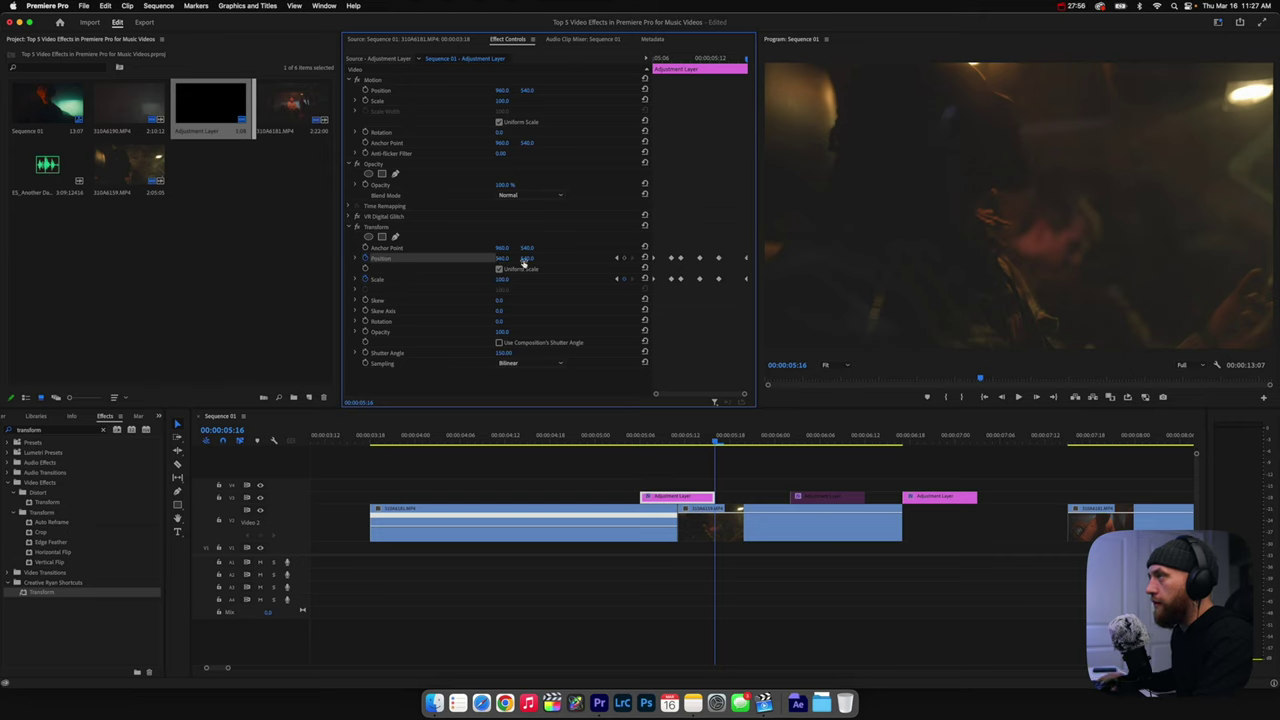
{"action": "left_click", "coordinate": [527, 258]}
{"action": "key", "text": "Return"}
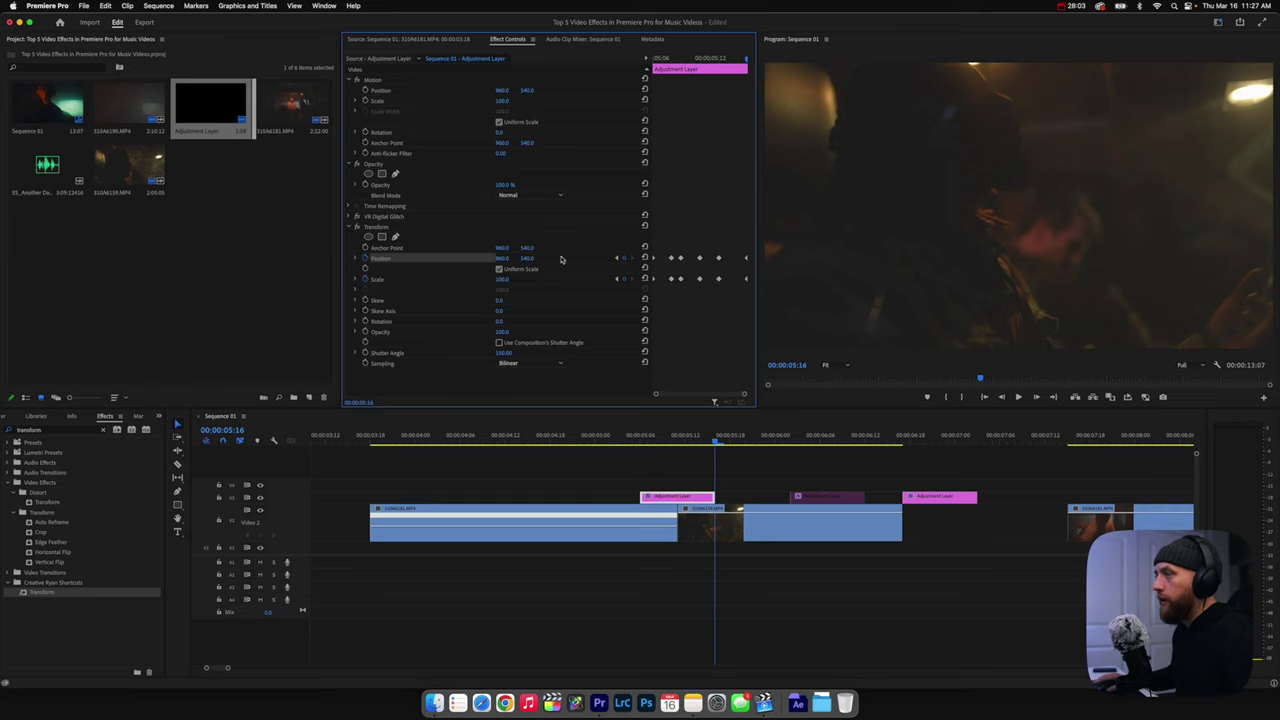
{"action": "left_click", "coordinate": [605, 470]}
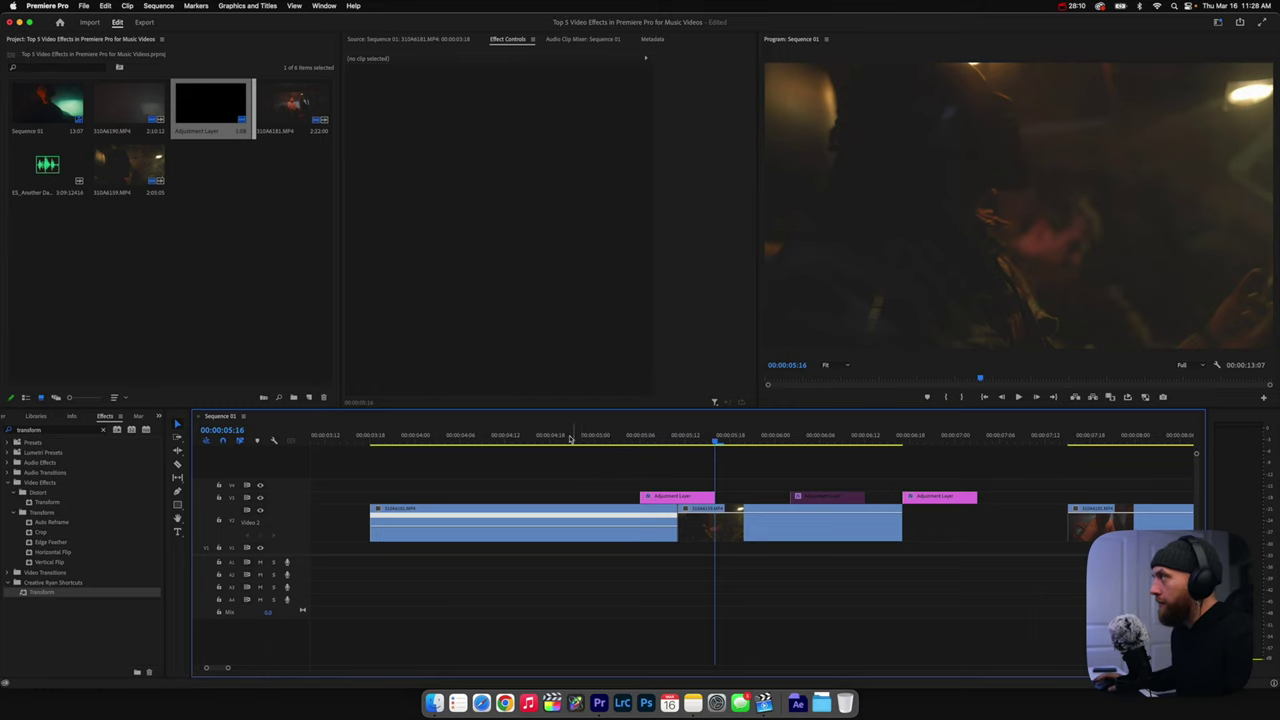
{"action": "key", "text": "space"}
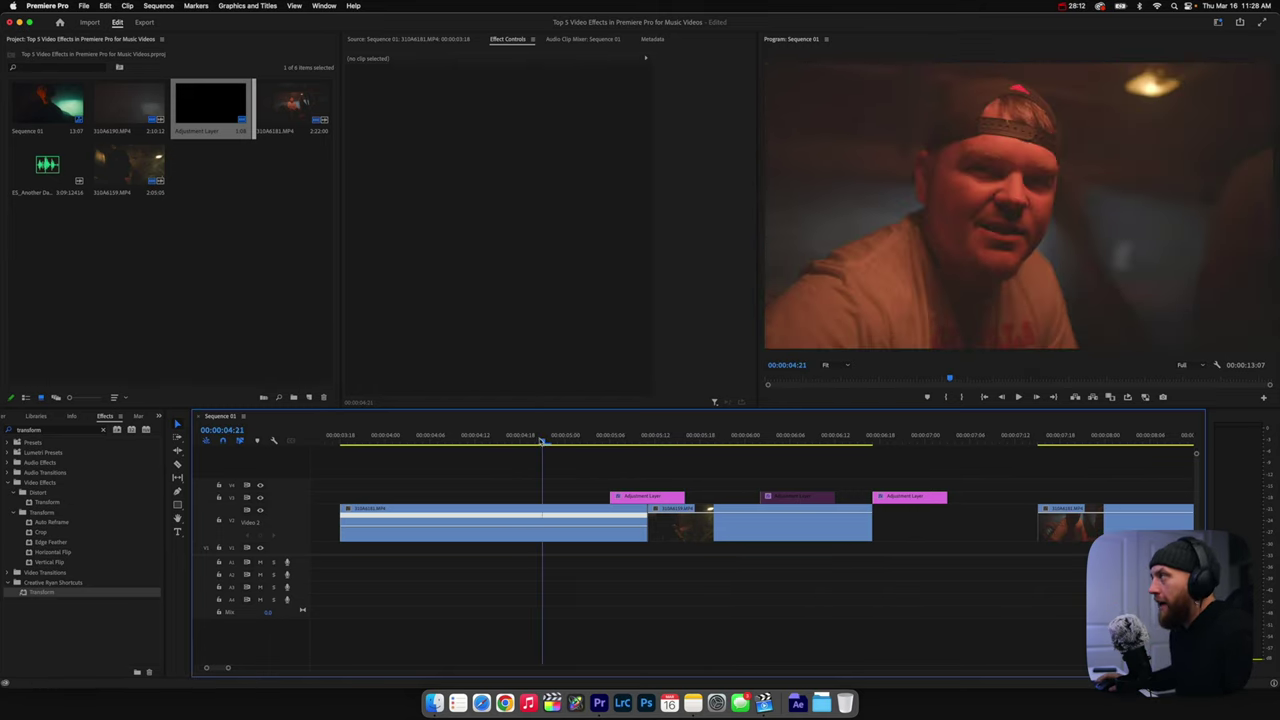
{"action": "left_click", "coordinate": [540, 438]}
{"action": "key", "text": "space"}
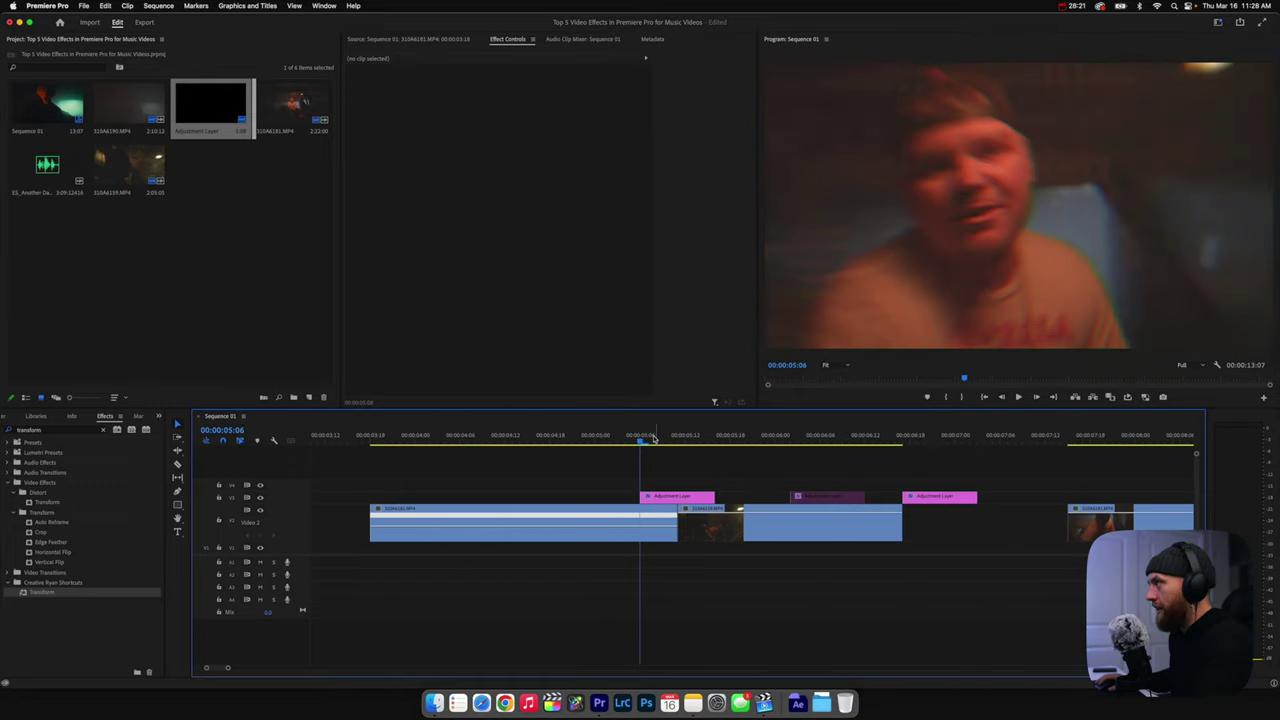
{"action": "key", "text": "Right"}
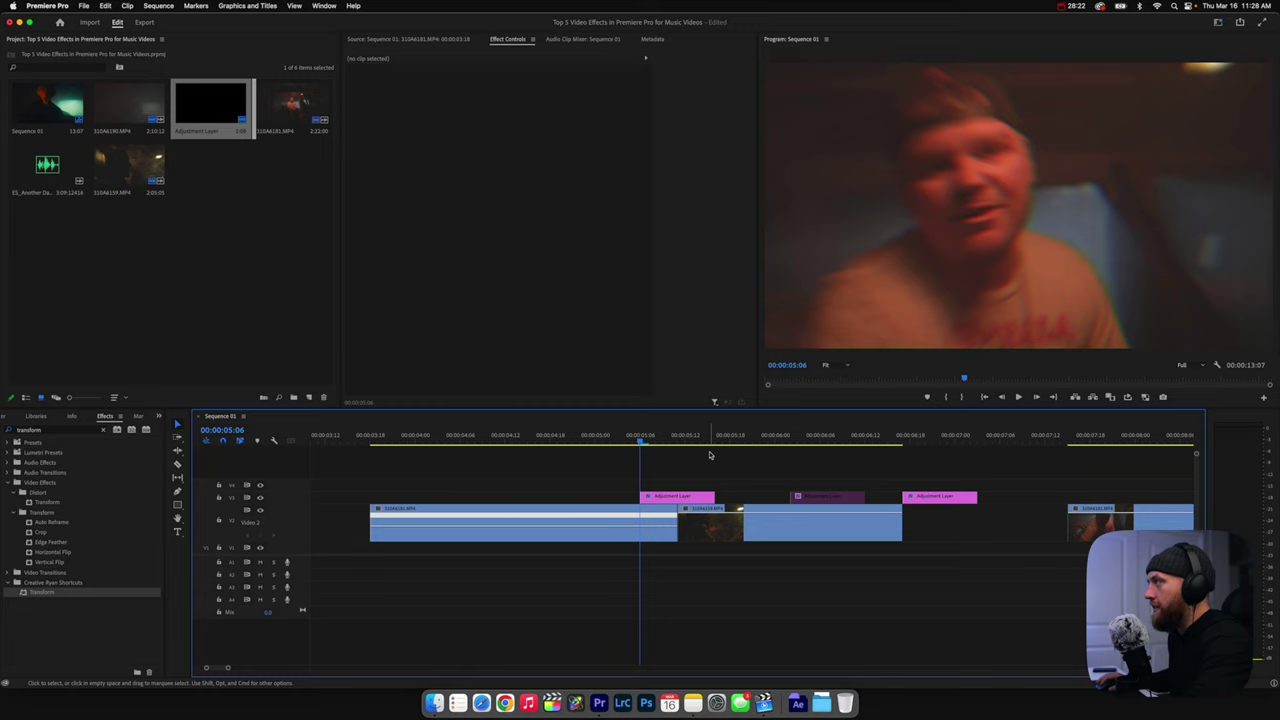
{"action": "key", "text": "Right"}
{"action": "key", "text": "Right"}
{"action": "key", "text": "Right"}
{"action": "key", "text": "Right"}
{"action": "key", "text": "Right"}
{"action": "key", "text": "Right"}
{"action": "key", "text": "Right"}
{"action": "key", "text": "Right"}
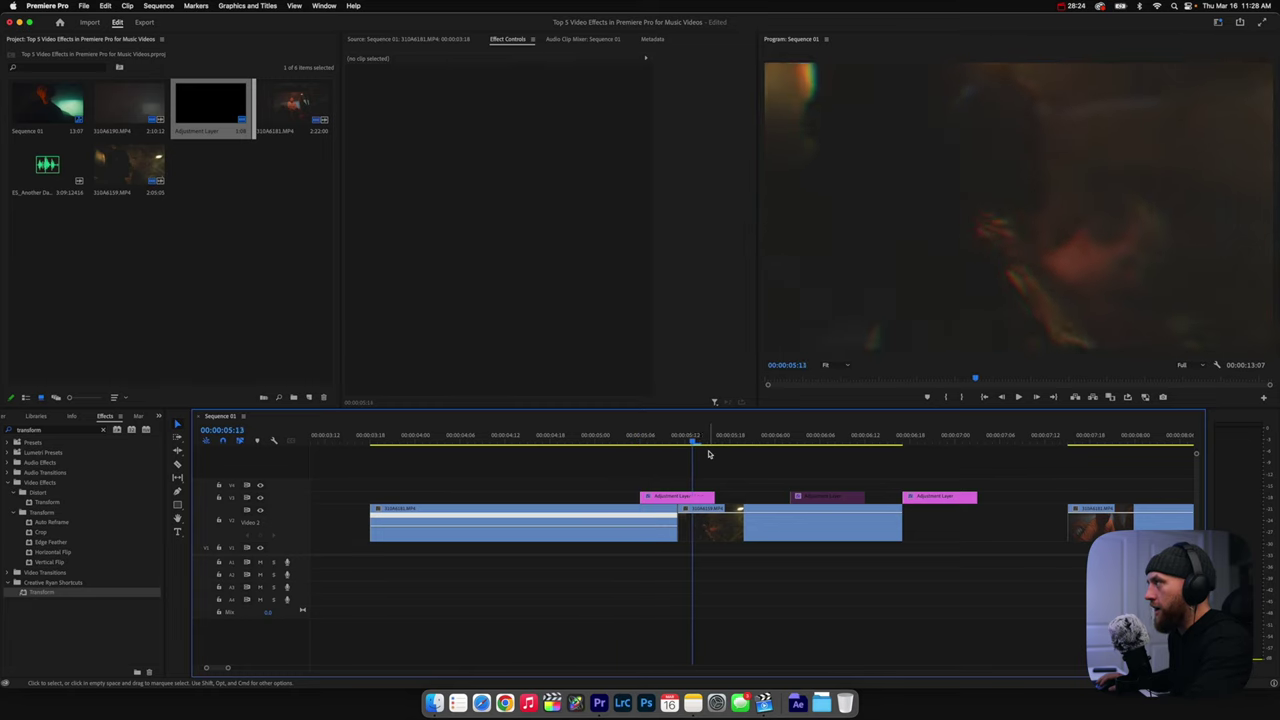
{"action": "key", "text": "Left"}
{"action": "key", "text": "Left"}
{"action": "key", "text": "Left"}
{"action": "key", "text": "Left"}
{"action": "key", "text": "Left"}
{"action": "key", "text": "Left"}
{"action": "key", "text": "Left"}
{"action": "key", "text": "Left"}
{"action": "key", "text": "Left"}
{"action": "key", "text": "Left"}
{"action": "key", "text": "Left"}
{"action": "key", "text": "Left"}
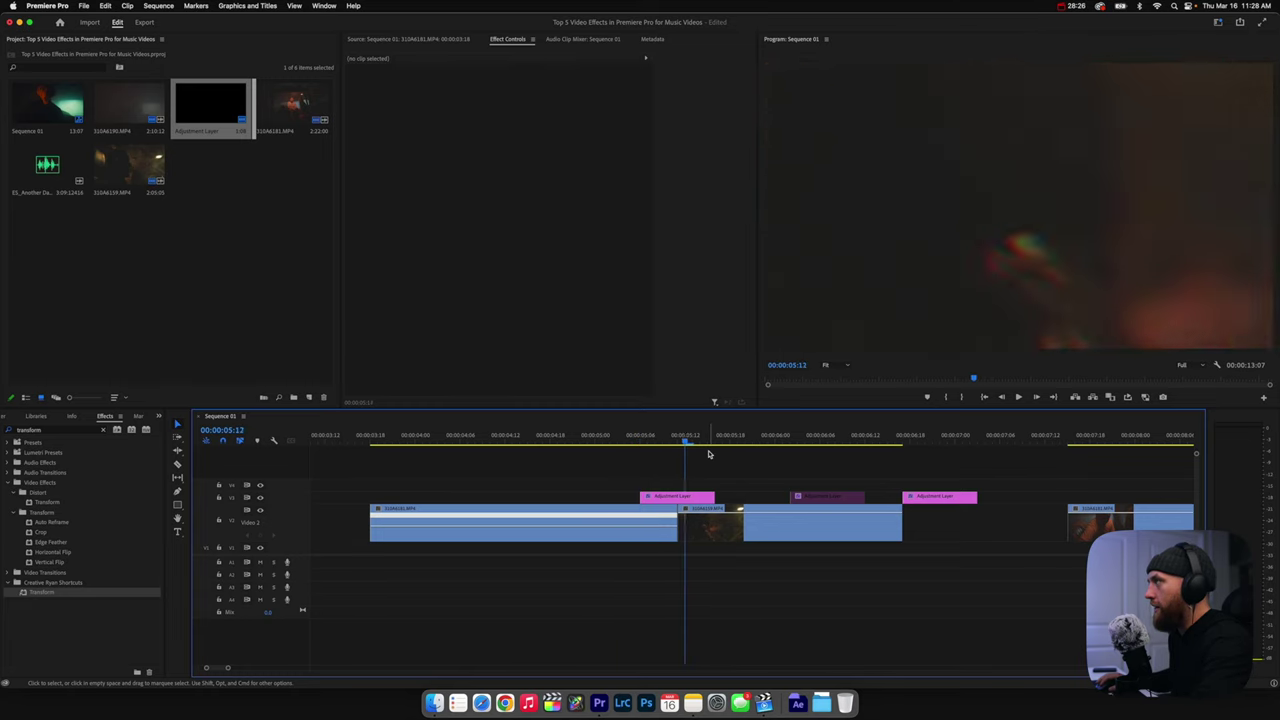
{"action": "key", "text": "Right"}
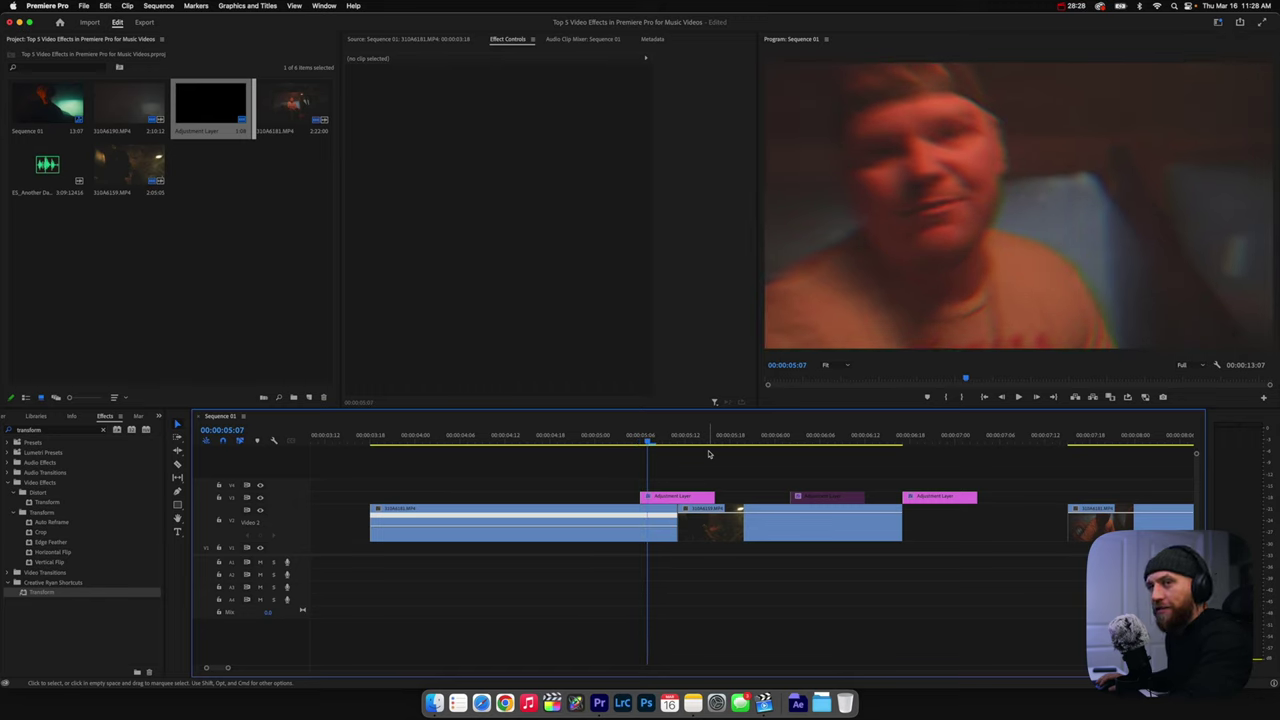
{"action": "key", "text": "Right"}
{"action": "key", "text": "Right"}
{"action": "key", "text": "Right"}
{"action": "key", "text": "Right"}
{"action": "key", "text": "Right"}
{"action": "key", "text": "Right"}
{"action": "key", "text": "Right"}
{"action": "key", "text": "Right"}
{"action": "key", "text": "Right"}
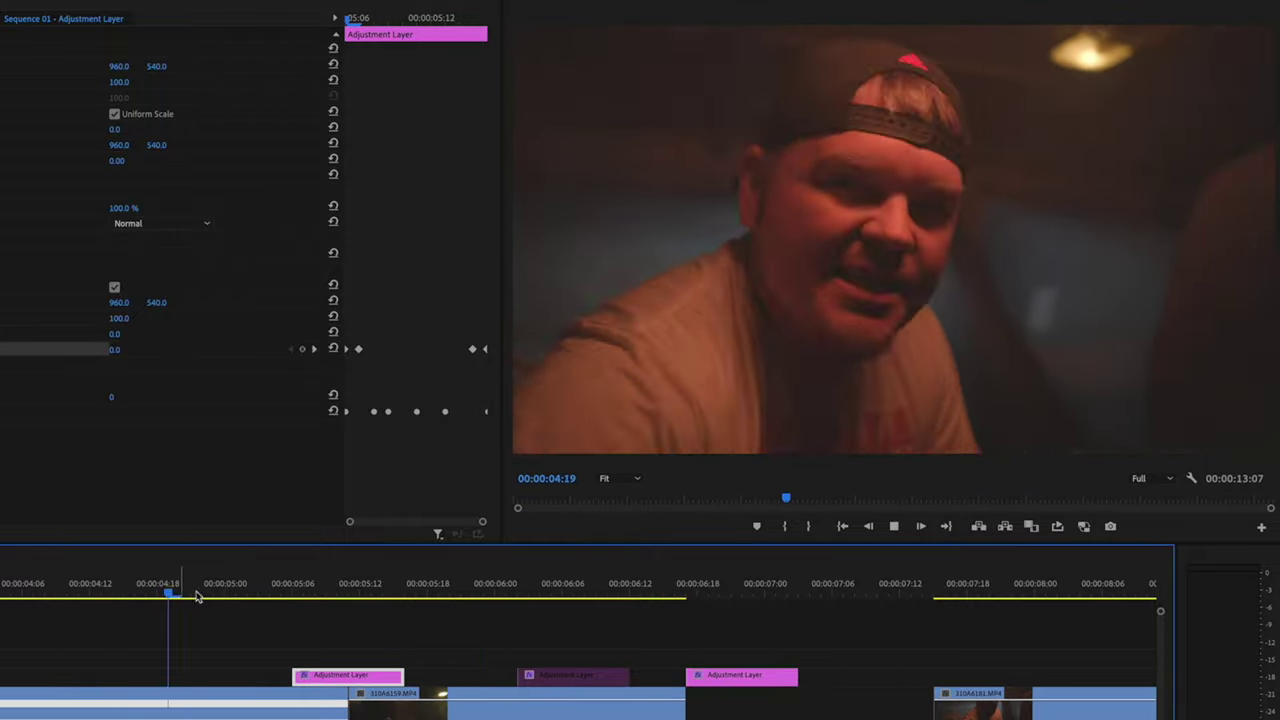
{"action": "key", "text": "space"}
{"action": "left_click", "coordinate": [212, 575]}
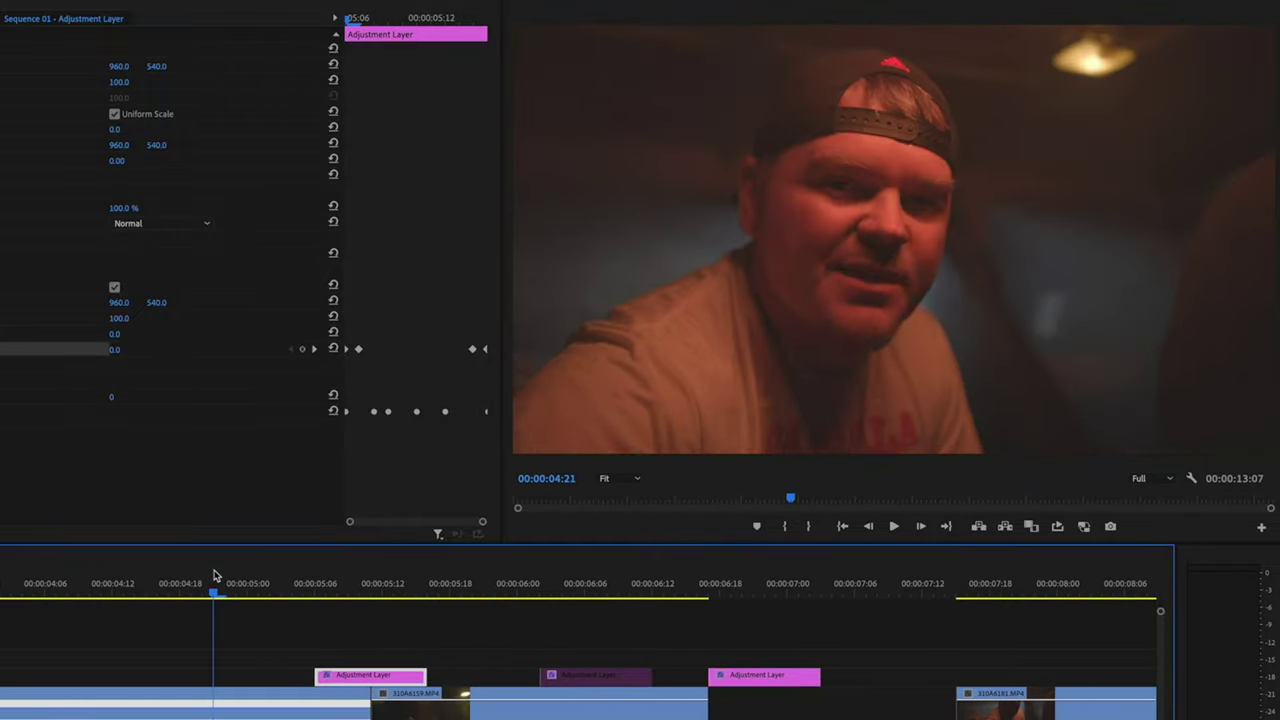
{"action": "key", "text": "space"}
{"action": "key", "text": "space"}
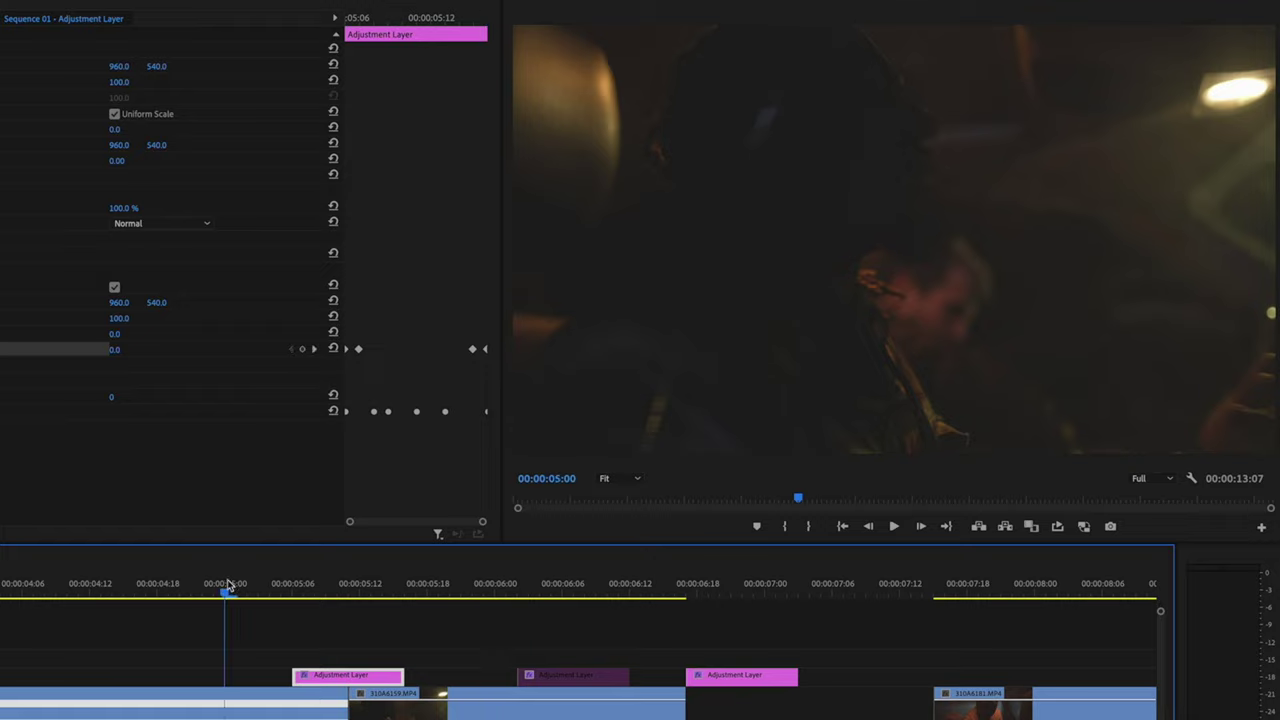
{"action": "key", "text": "space"}
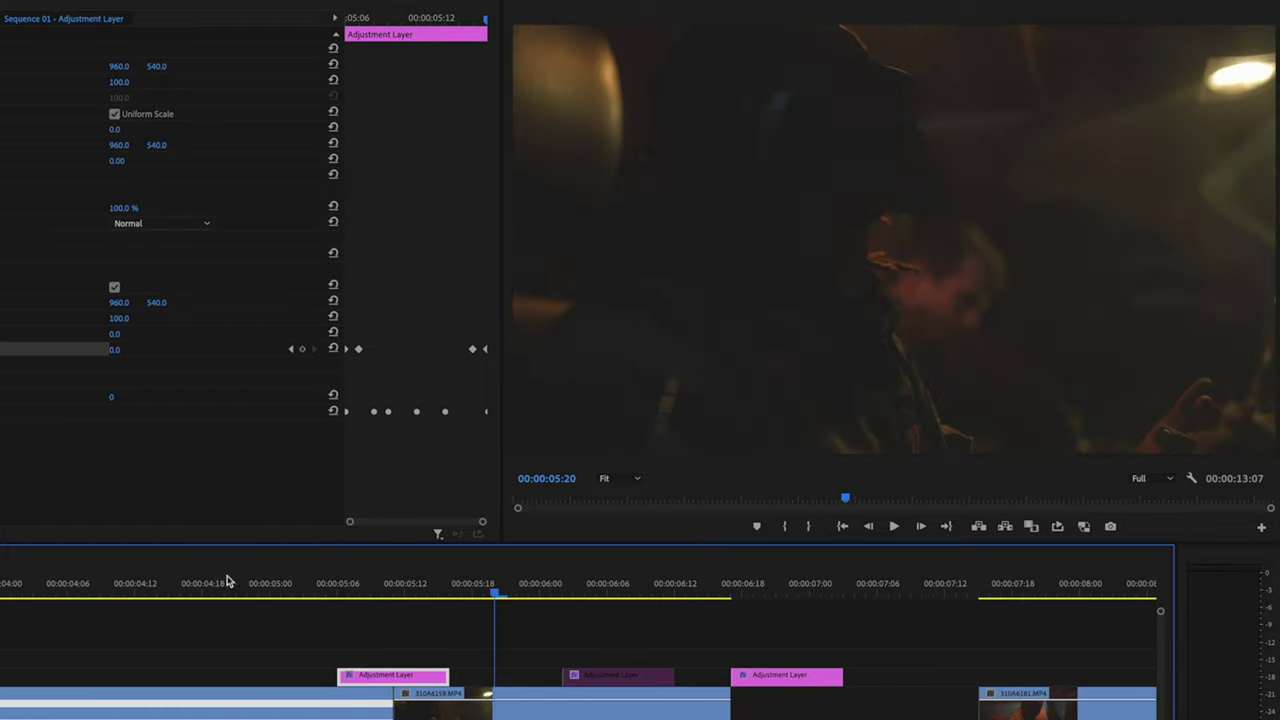
{"action": "left_click", "coordinate": [240, 585]}
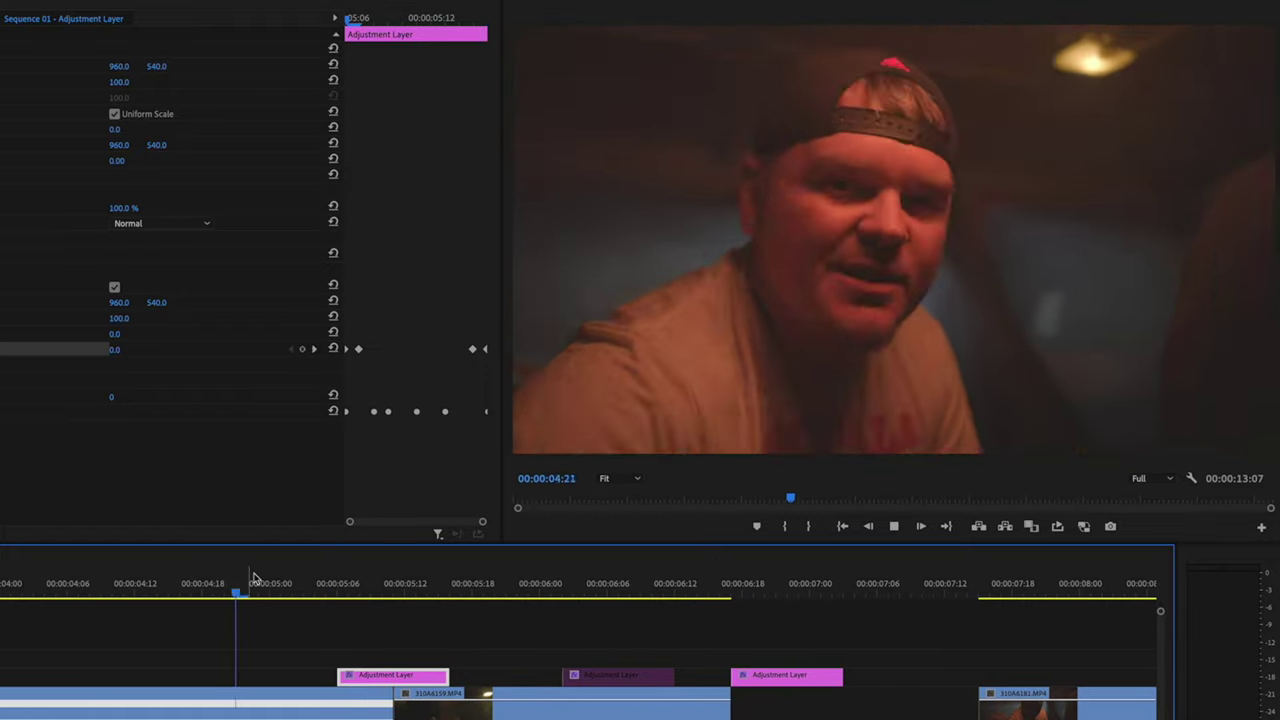
{"action": "key", "text": "space"}
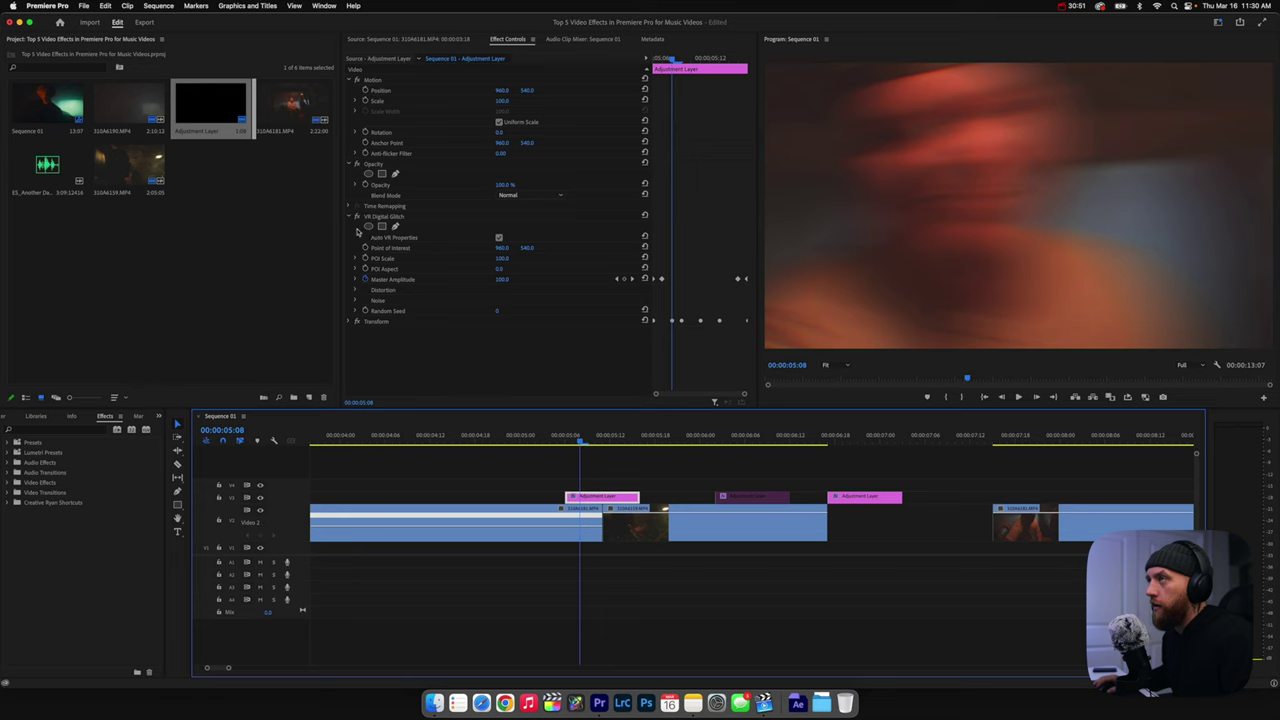
- Collapse VR Digital Glitch, replay the glitch, and select it together with Transform in Effect Controls
{"action": "left_click", "coordinate": [352, 218]}
{"action": "left_click", "coordinate": [585, 443]}
{"action": "key", "text": "space"}
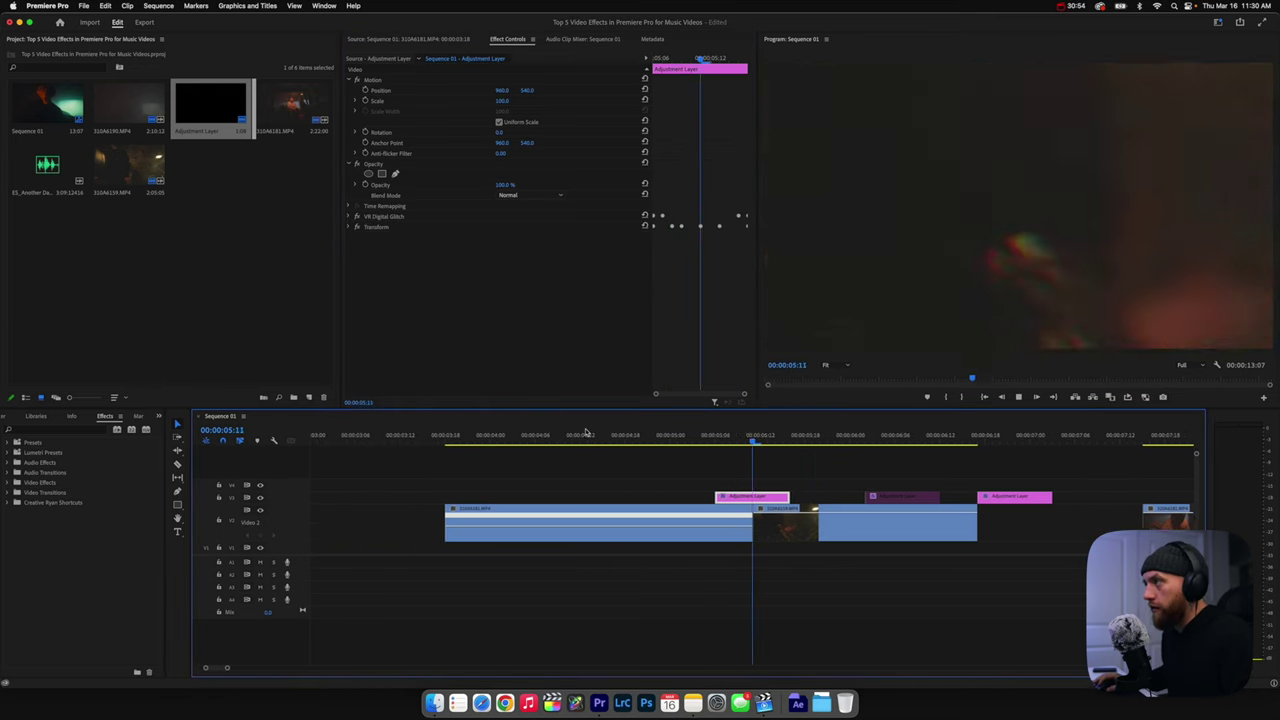
{"action": "left_click", "coordinate": [669, 440]}
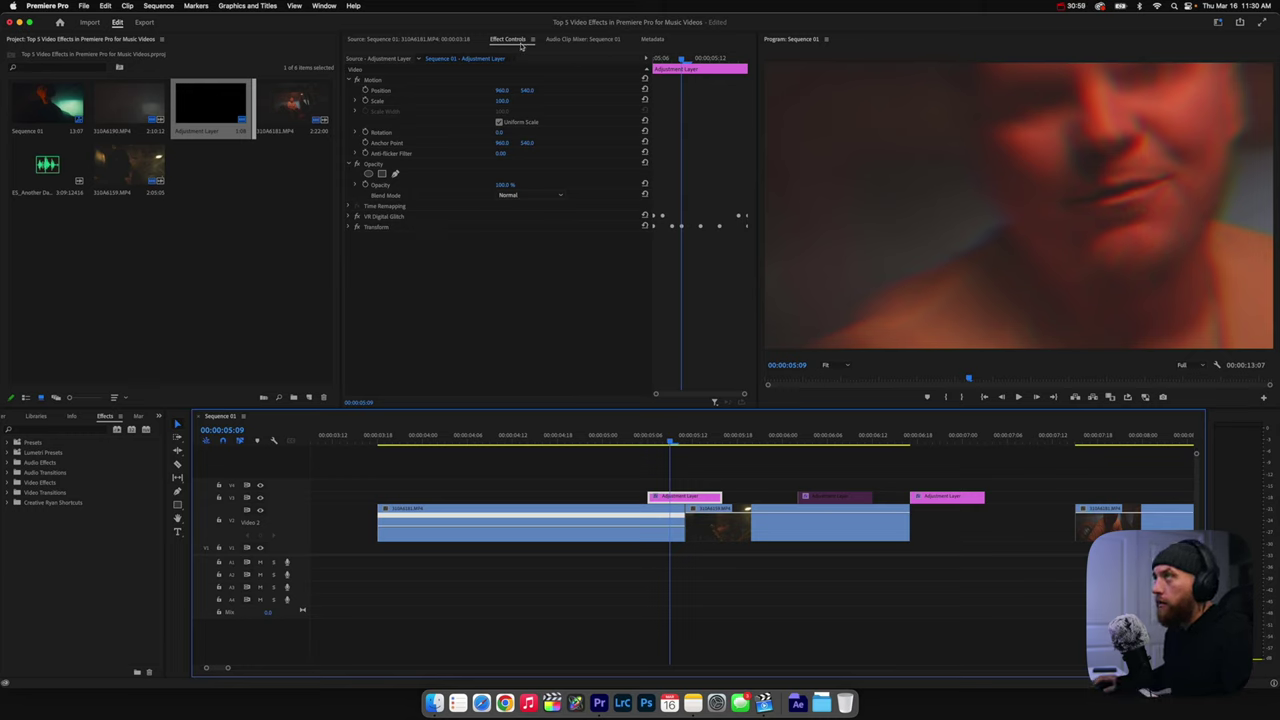
{"action": "left_click", "coordinate": [379, 228]}
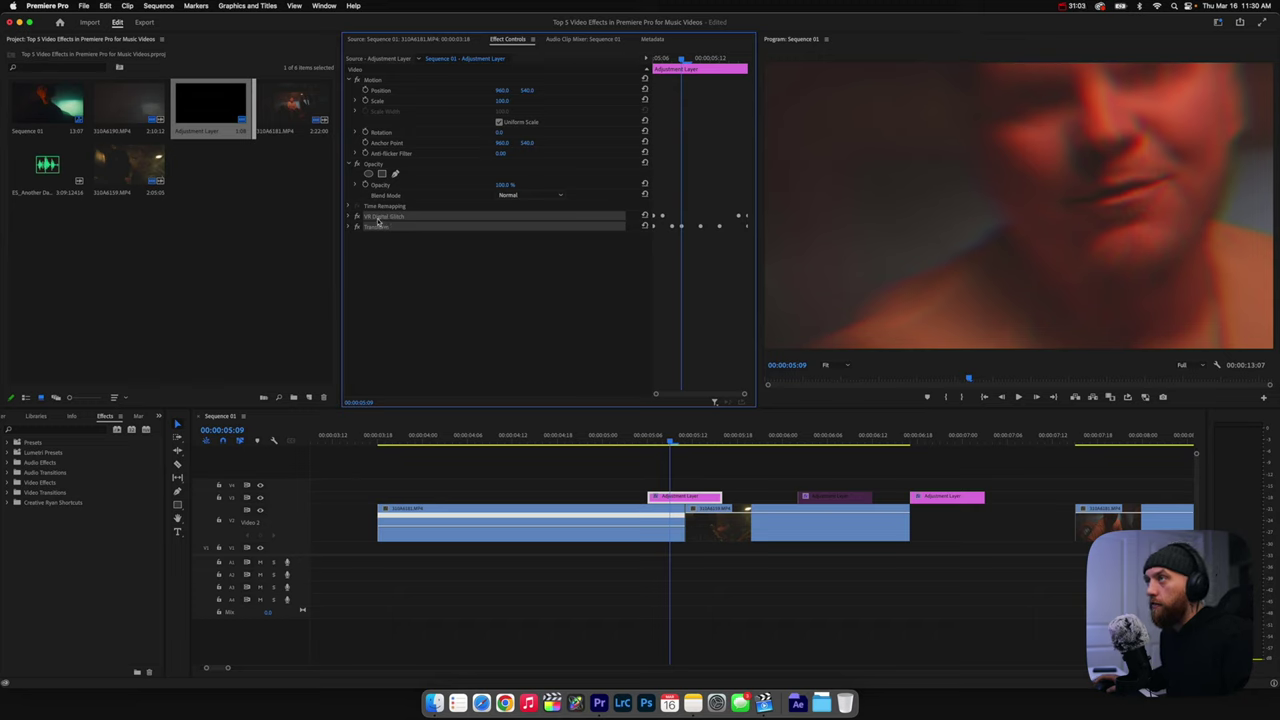
{"action": "right_click", "coordinate": [379, 224]}
{"action": "left_click", "coordinate": [396, 241]}
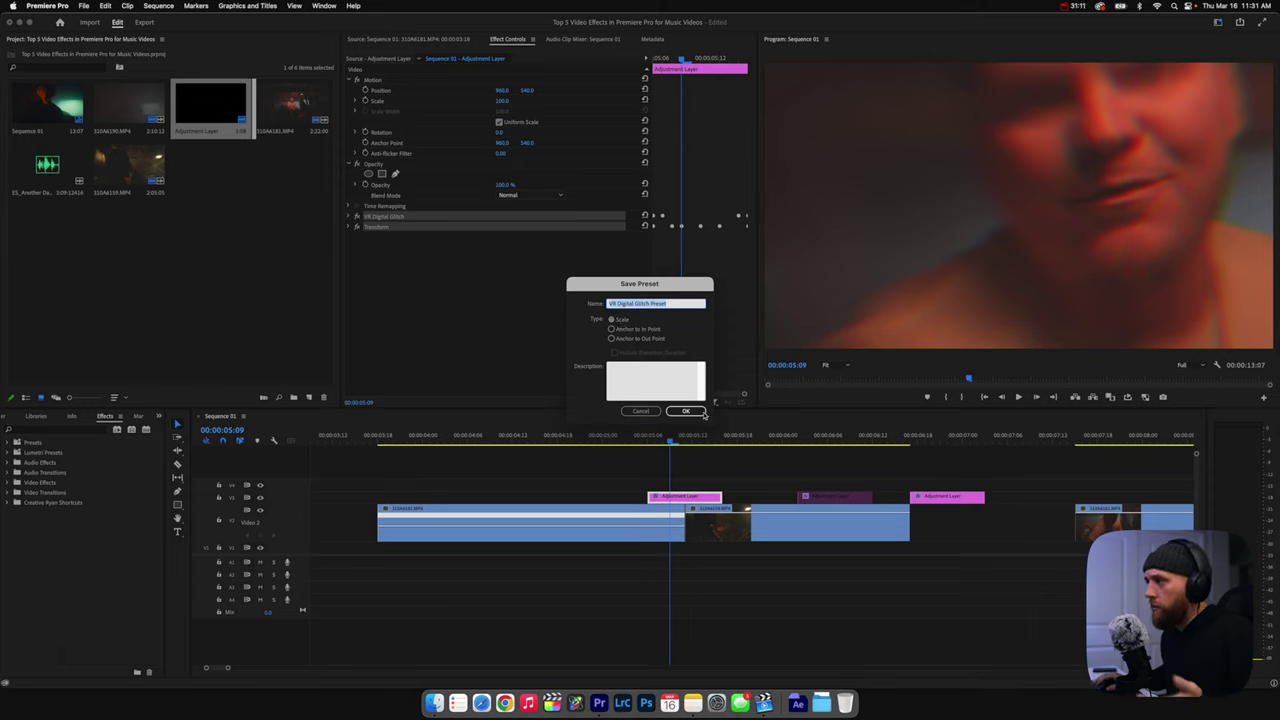
- Save the preset as 'VR Digital Glitch Preset' and expand the Presets folder to find it
{"action": "left_click", "coordinate": [686, 411]}
{"action": "left_click", "coordinate": [9, 443]}
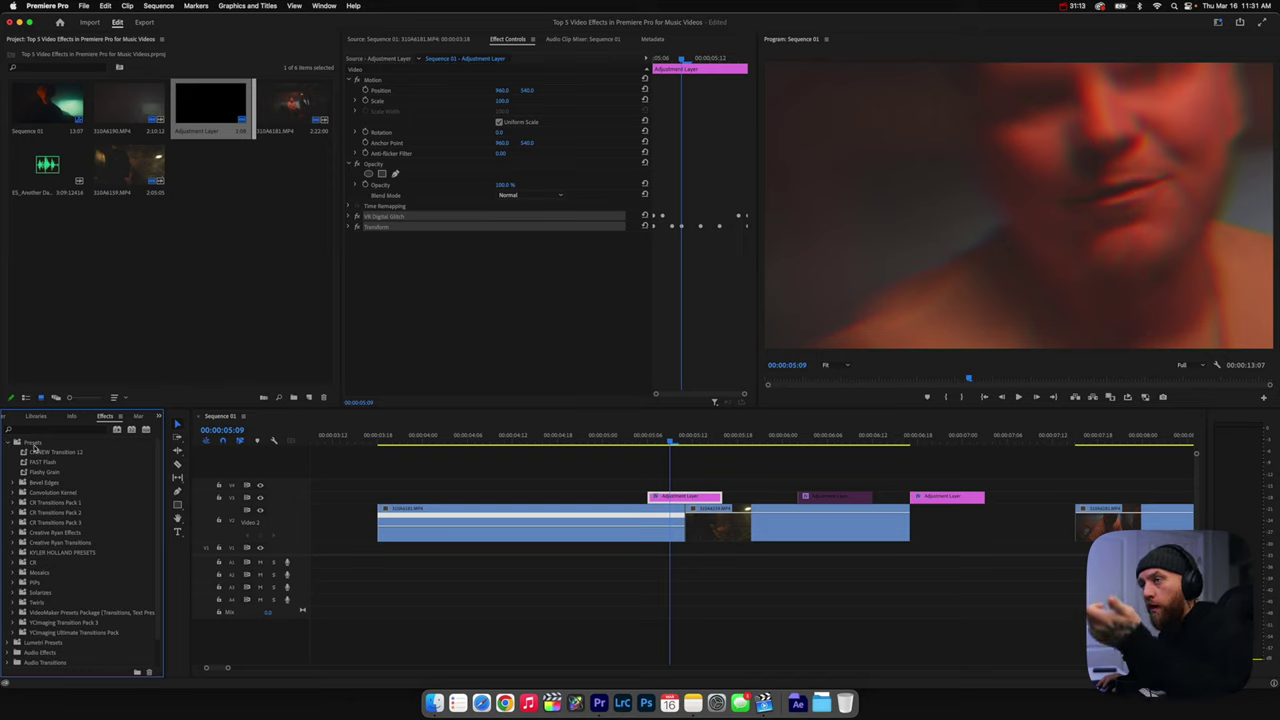
- Collapse the Presets folder in the Effects list after locating the new VR Digital Glitch Preset
{"action": "left_click", "coordinate": [11, 443]}
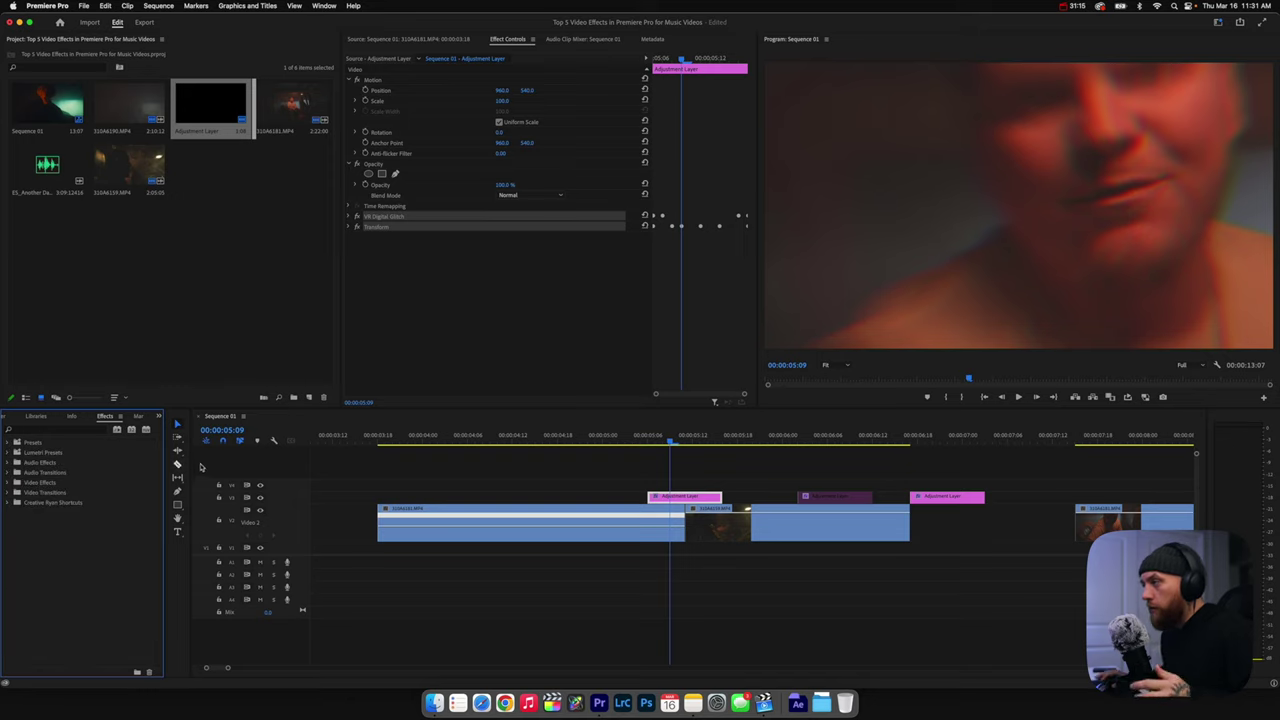